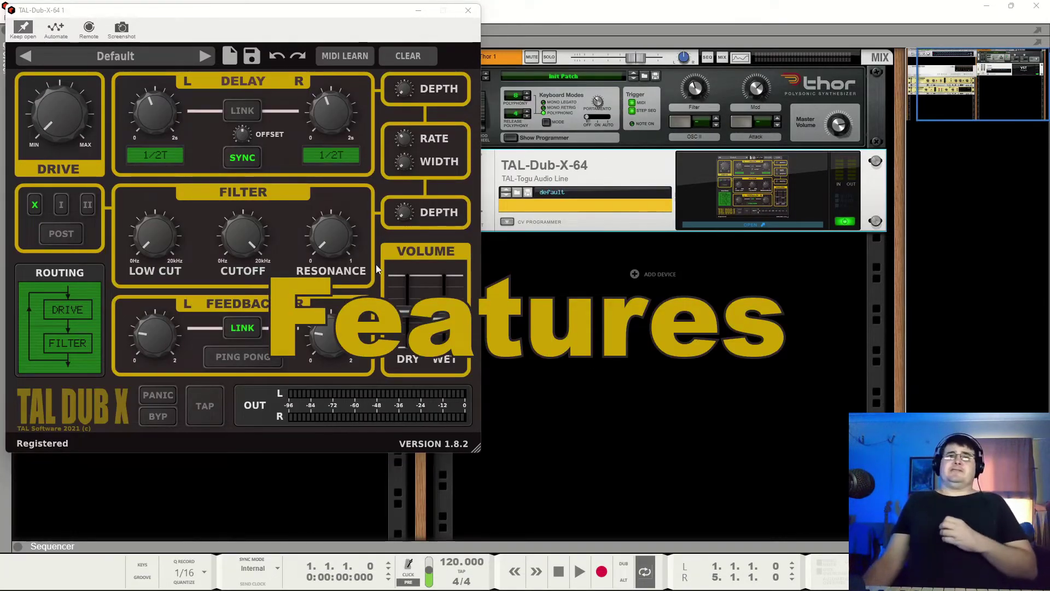
Step: Open TAL-Dub-X's preset list from the 'Default' preset name
{"action": "left_click", "coordinate": [114, 57]}
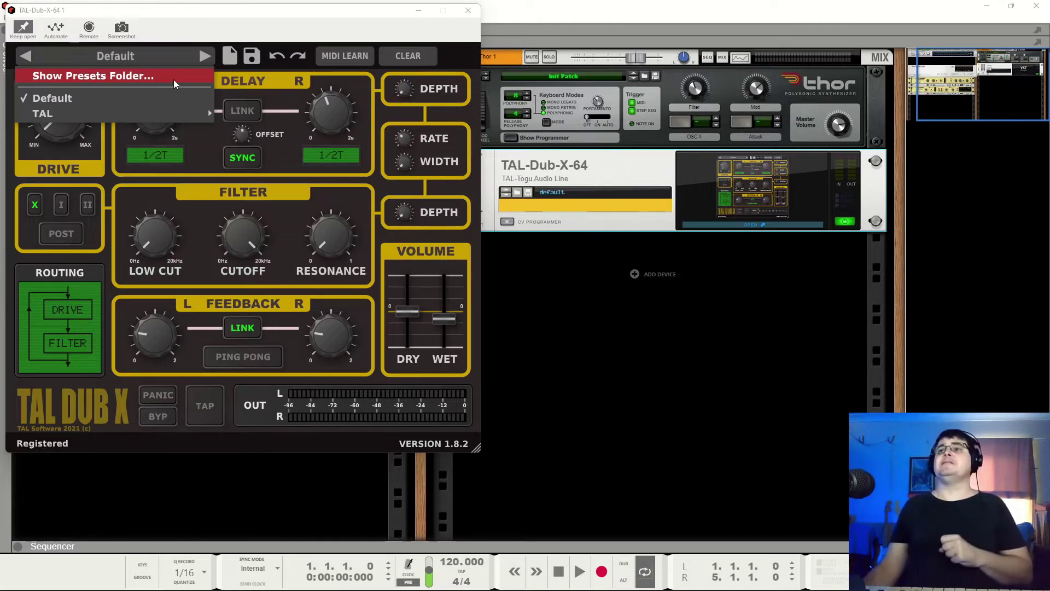
{"action": "mouse_move", "coordinate": [145, 113]}
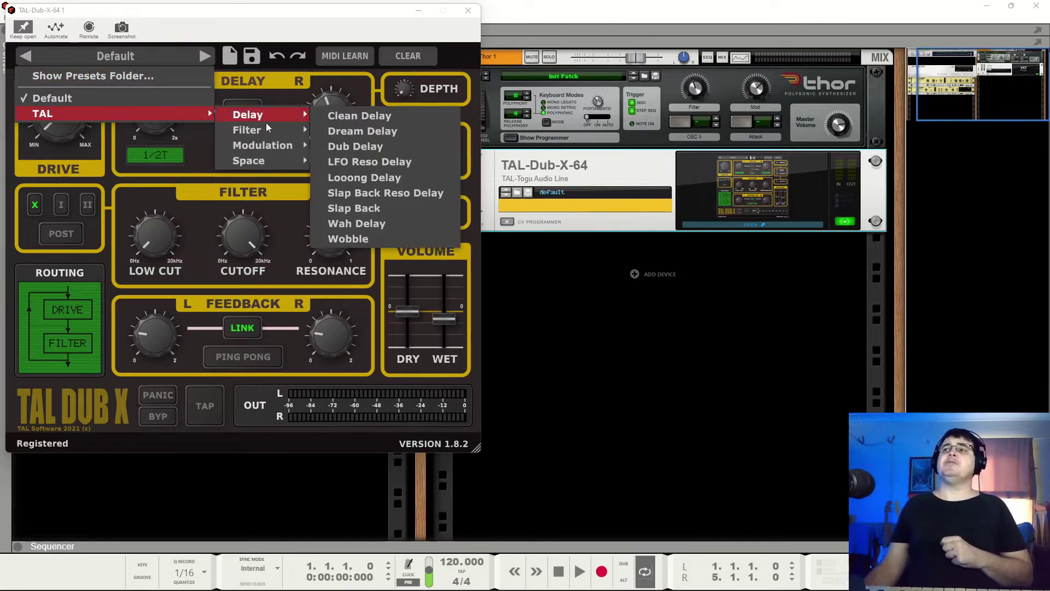
{"action": "mouse_move", "coordinate": [267, 128]}
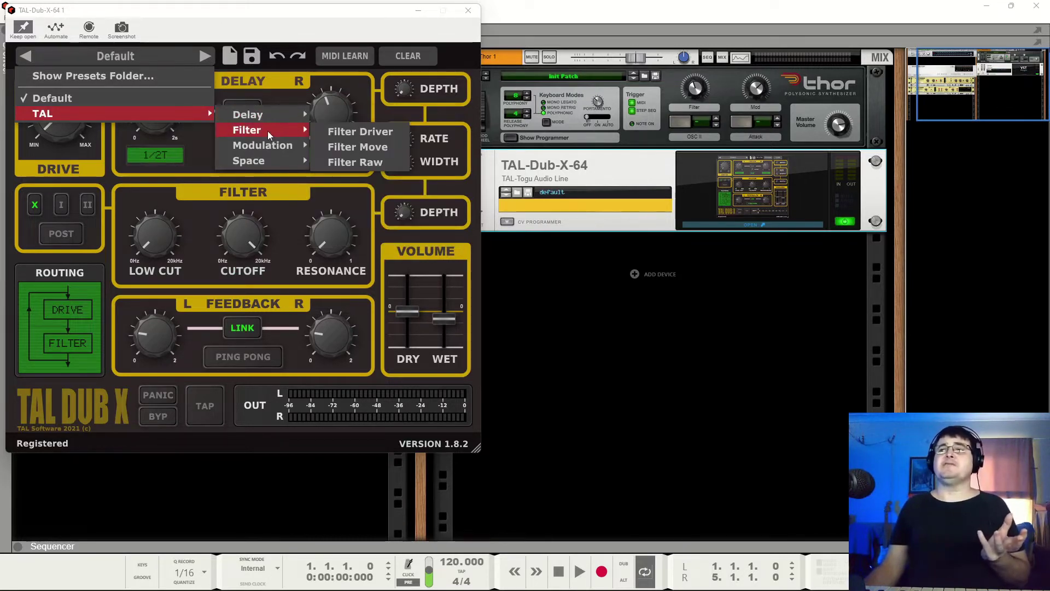
{"action": "mouse_move", "coordinate": [268, 148]}
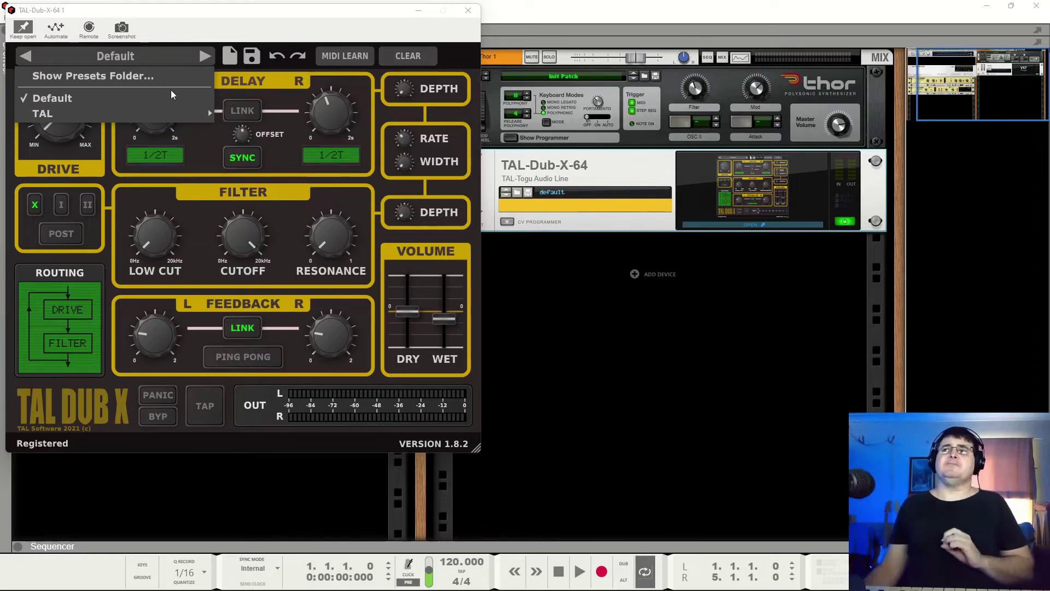
Step: Dismiss the preset list, raise the linked feedback to about halfway, and silence the runaway echoes
{"action": "left_click", "coordinate": [287, 105]}
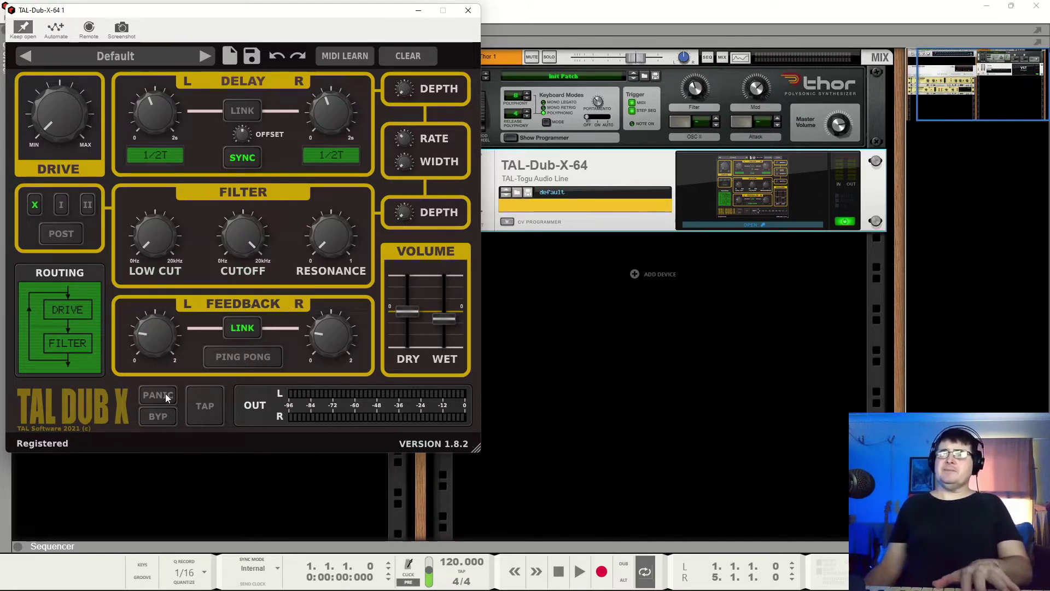
{"action": "left_click_drag", "start_coordinate": [155, 338], "coordinate": [155, 317]}
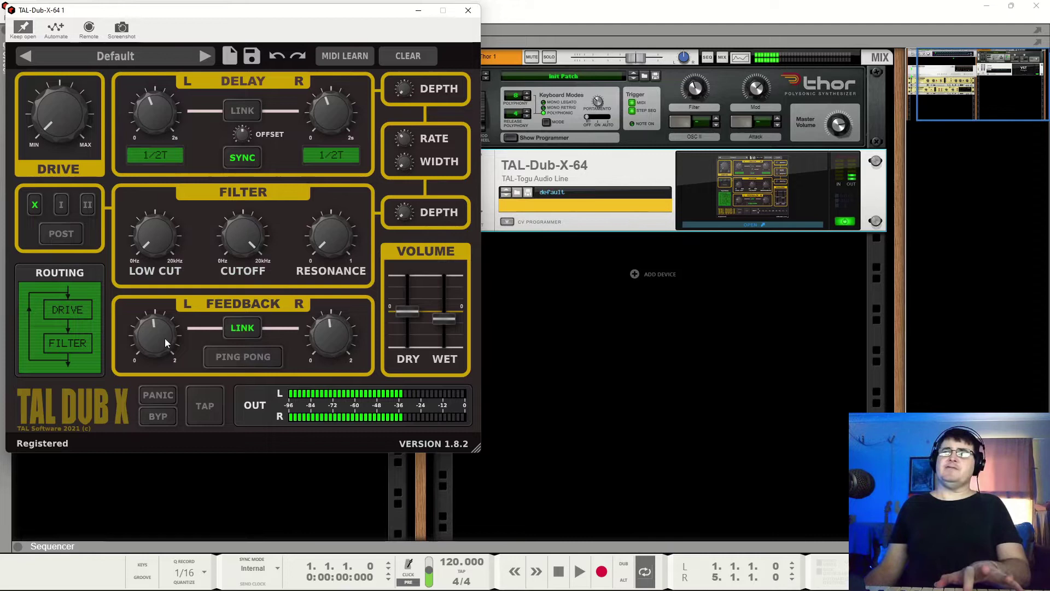
{"action": "left_click", "coordinate": [167, 396]}
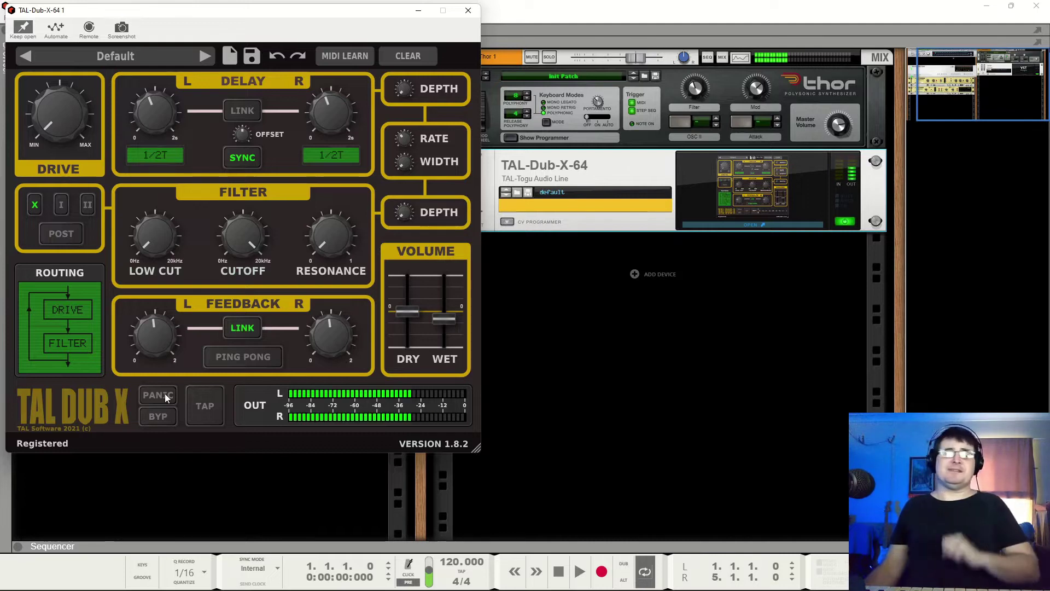
Step: Push the linked feedback much higher, cut the echoes with PANIC, then settle the feedback back low
{"action": "left_click_drag", "start_coordinate": [166, 368], "coordinate": [182, 291]}
{"action": "left_click", "coordinate": [151, 395]}
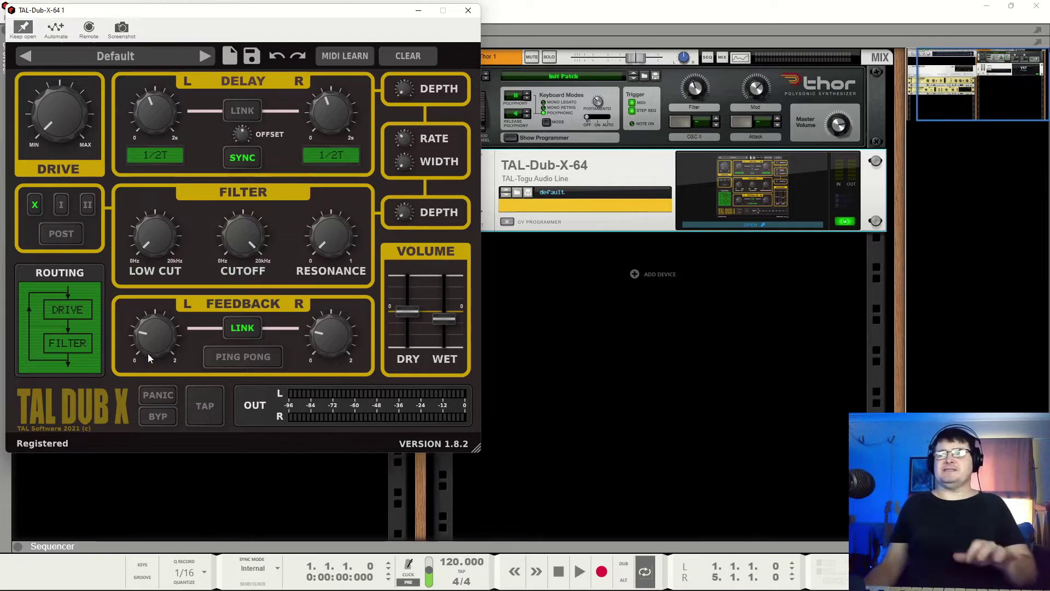
{"action": "left_click_drag", "start_coordinate": [160, 335], "coordinate": [166, 257]}
{"action": "mouse_move", "coordinate": [167, 336]}
{"action": "left_mouse_down"}
{"action": "mouse_move", "coordinate": [171, 425]}
{"action": "mouse_move", "coordinate": [165, 330]}
{"action": "left_mouse_up"}
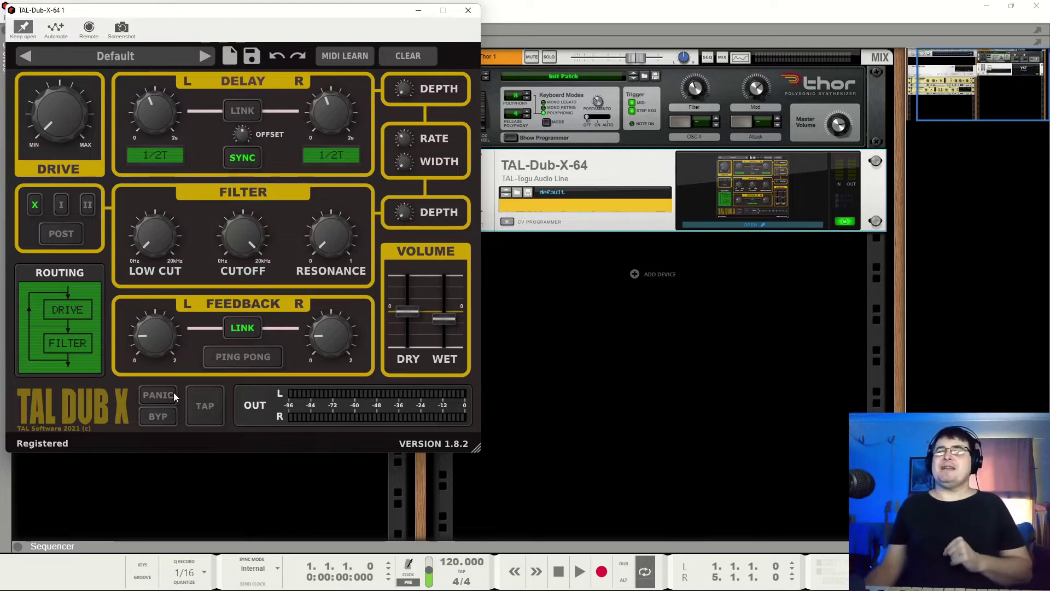
{"action": "left_click", "coordinate": [159, 417]}
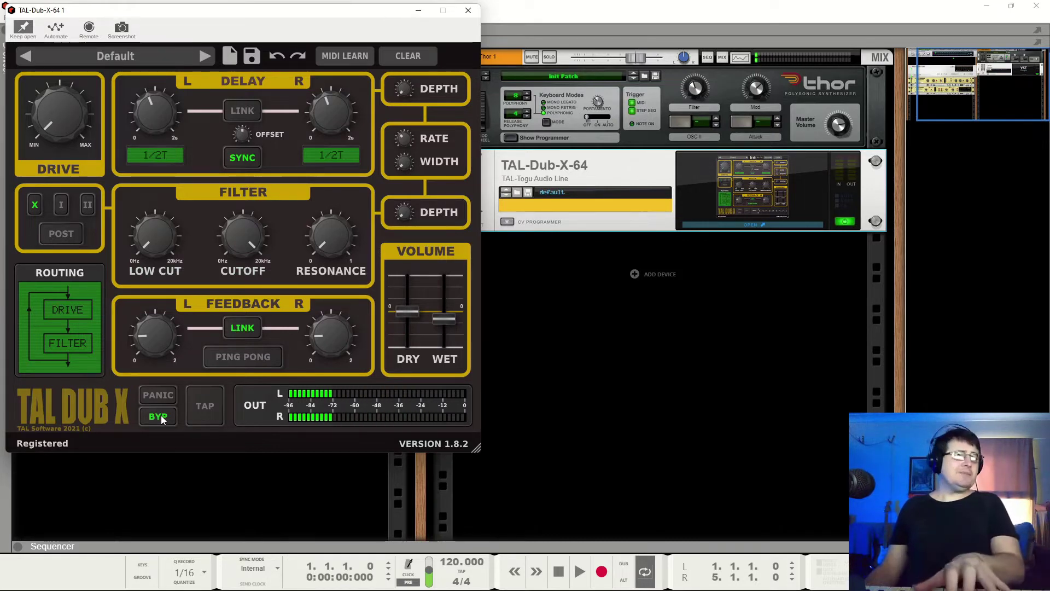
{"action": "left_click", "coordinate": [159, 417]}
{"action": "left_click", "coordinate": [159, 417]}
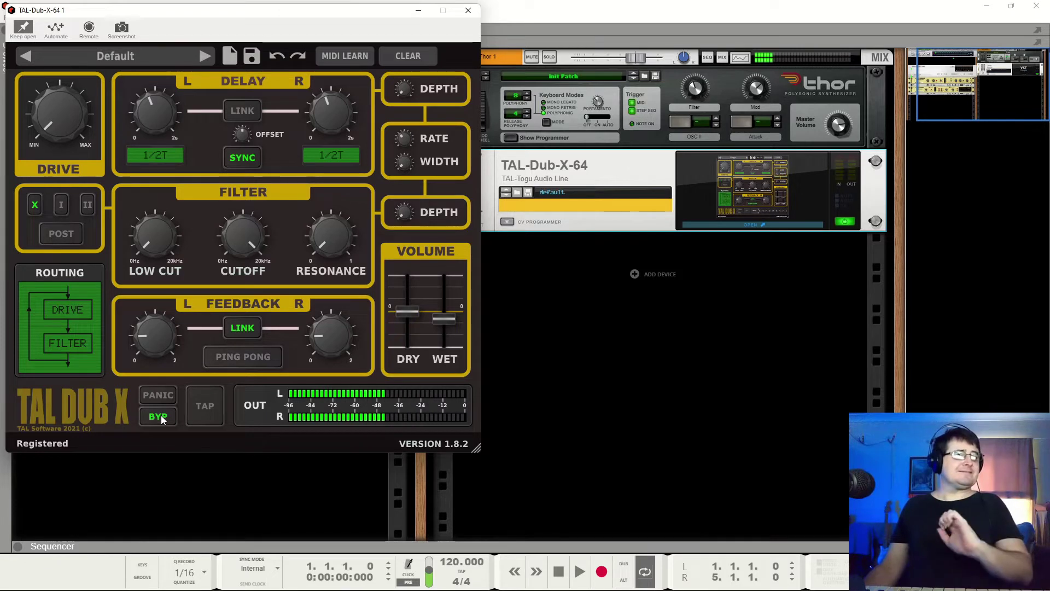
{"action": "left_click", "coordinate": [158, 417]}
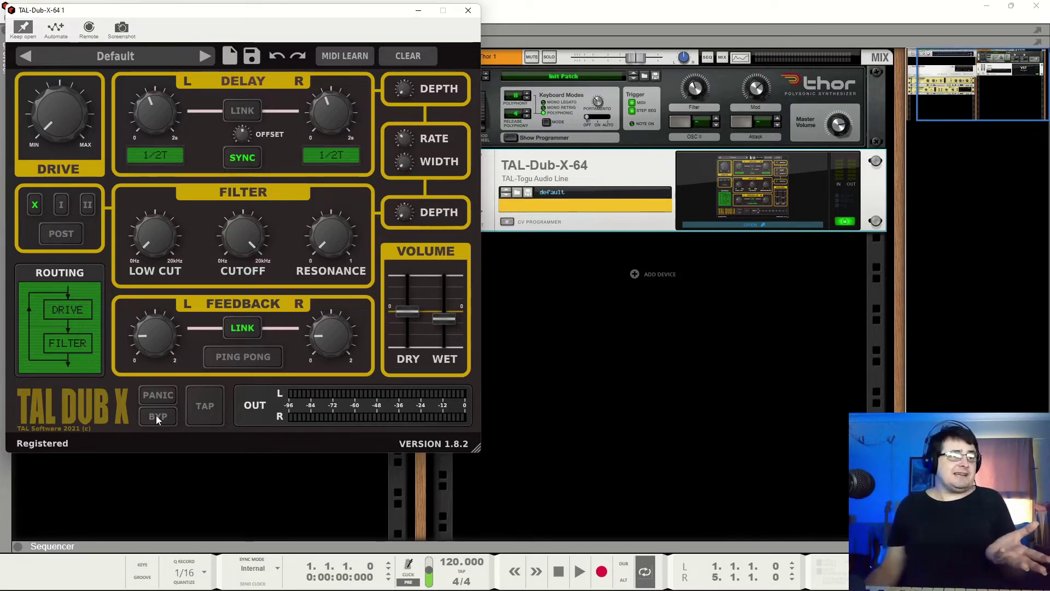
Step: Try tapped delay times with TAP, then sync both delay times to tempo at 1/8
{"action": "left_click", "coordinate": [206, 411]}
{"action": "left_click", "coordinate": [205, 411]}
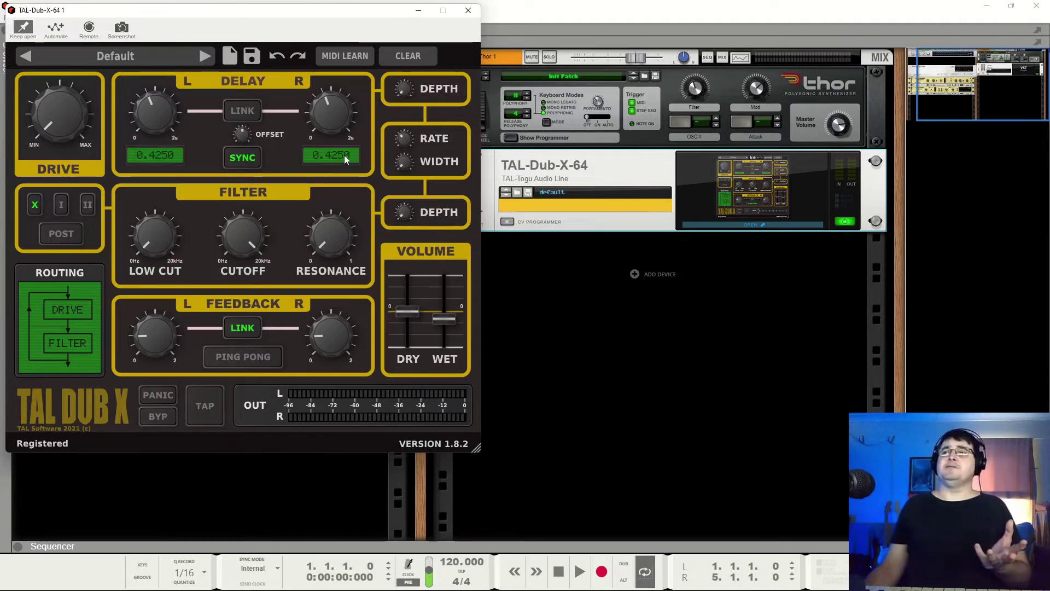
{"action": "left_click", "coordinate": [211, 405]}
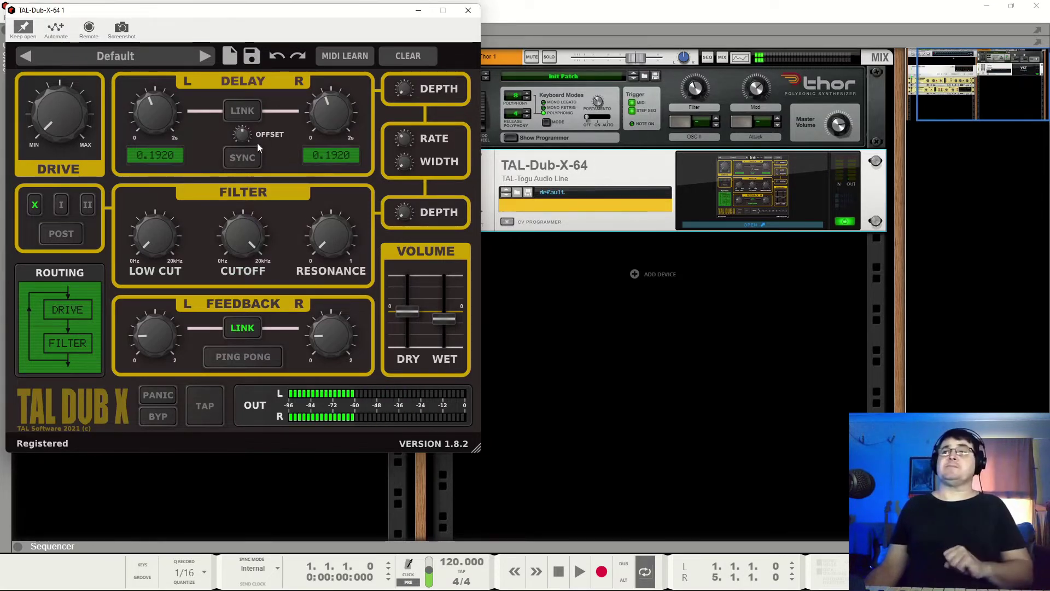
{"action": "left_click", "coordinate": [248, 155]}
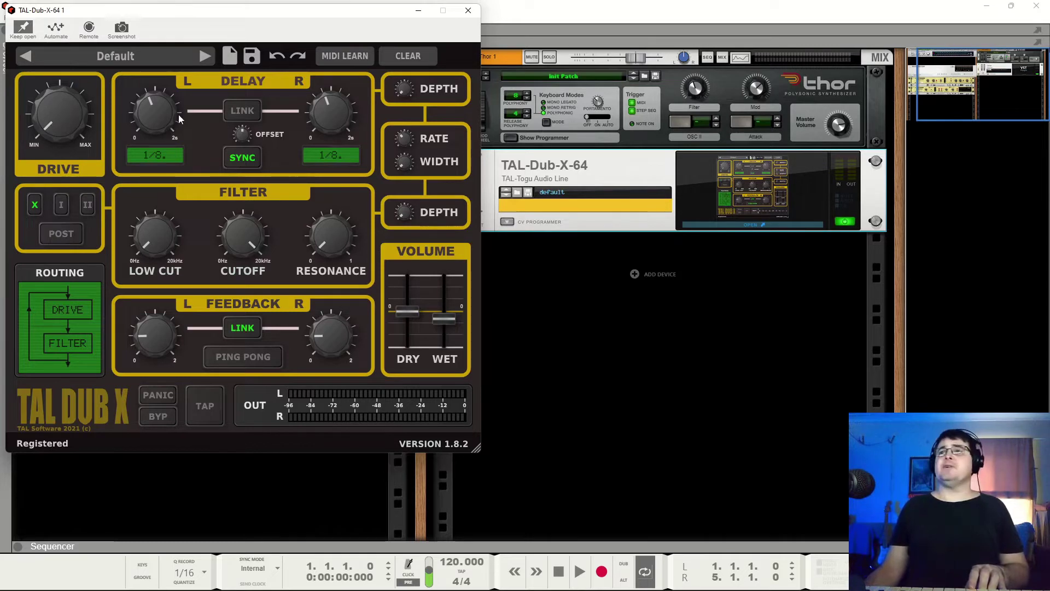
Step: Try left delay times of 1/16. and 1/2, and lengthen the right delay to 1/2T
{"action": "scroll", "coordinate": [169, 126], "scroll_direction": "up", "scroll_amount": 1}
{"action": "mouse_move", "coordinate": [169, 126]}
{"action": "left_mouse_down"}
{"action": "mouse_move", "coordinate": [179, 160]}
{"action": "mouse_move", "coordinate": [192, 4]}
{"action": "mouse_move", "coordinate": [167, 131]}
{"action": "left_mouse_up"}
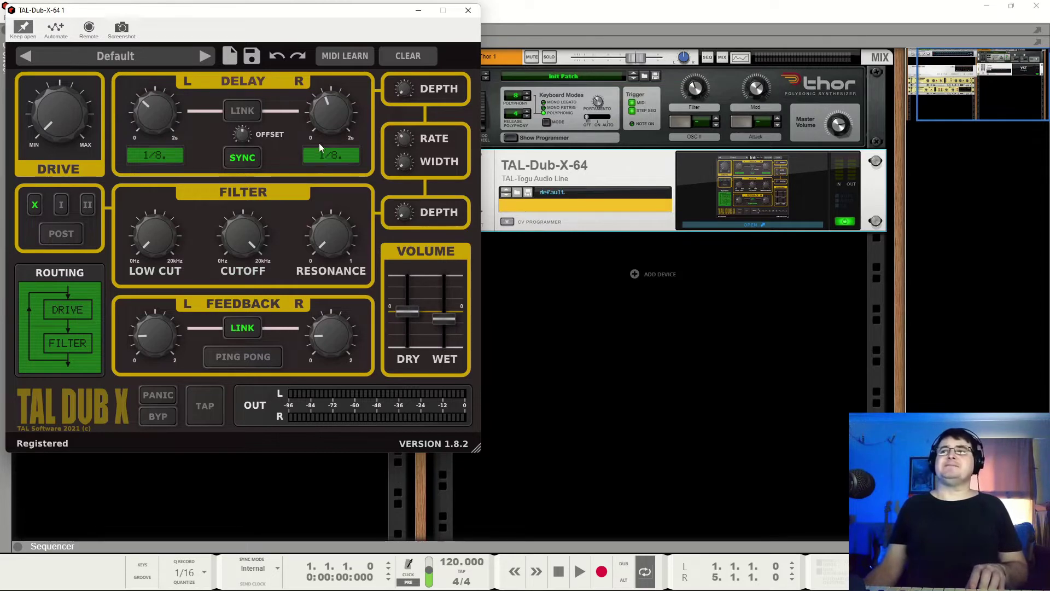
{"action": "scroll", "coordinate": [169, 110], "scroll_direction": "up", "scroll_amount": 3}
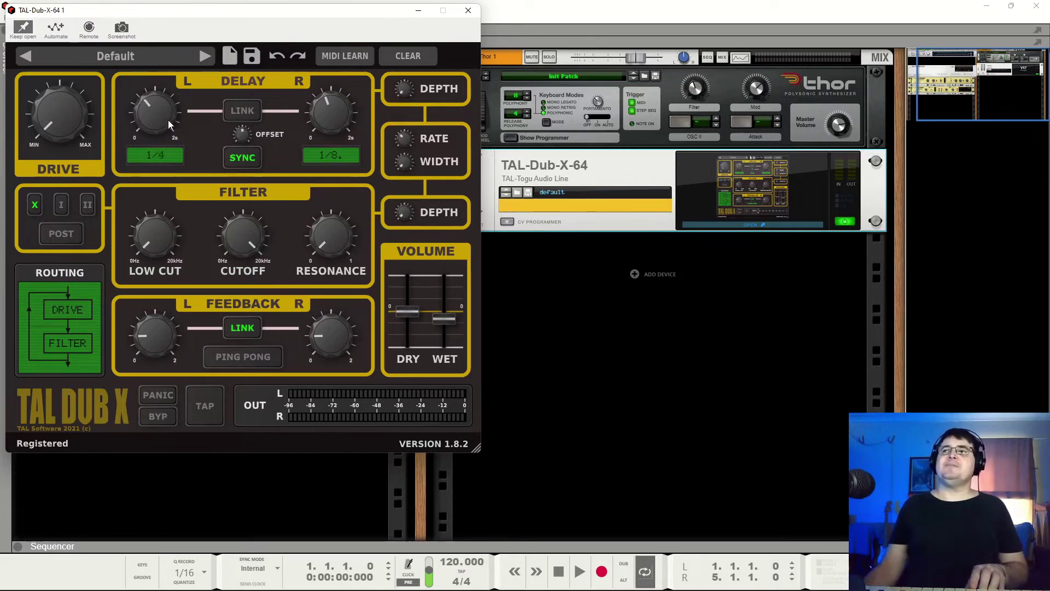
{"action": "mouse_move", "coordinate": [168, 109]}
{"action": "left_mouse_down"}
{"action": "mouse_move", "coordinate": [168, 87]}
{"action": "mouse_move", "coordinate": [162, 125]}
{"action": "left_mouse_up"}
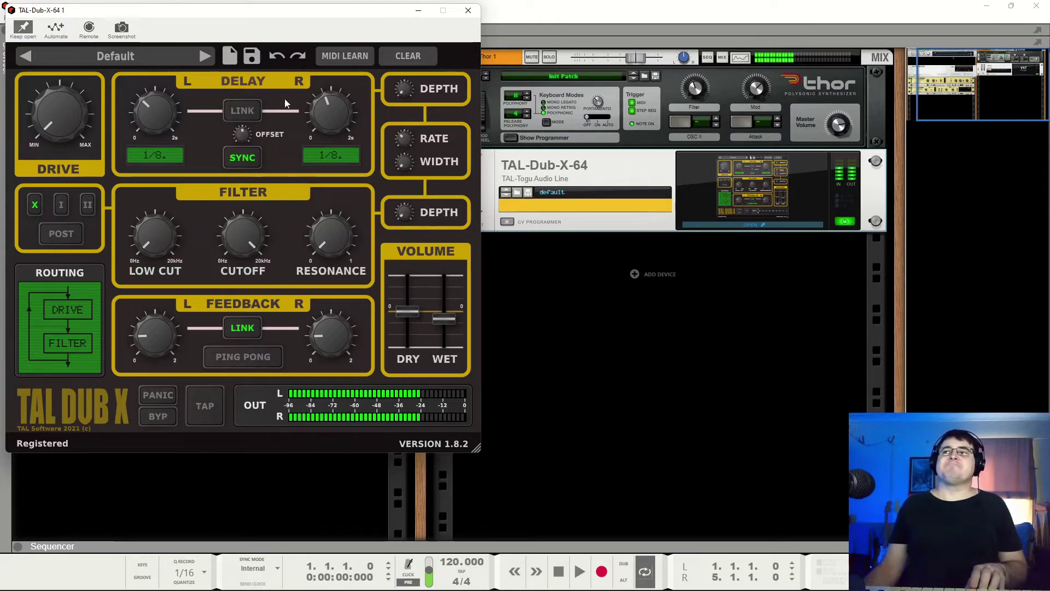
{"action": "left_click_drag", "start_coordinate": [324, 124], "coordinate": [330, 104]}
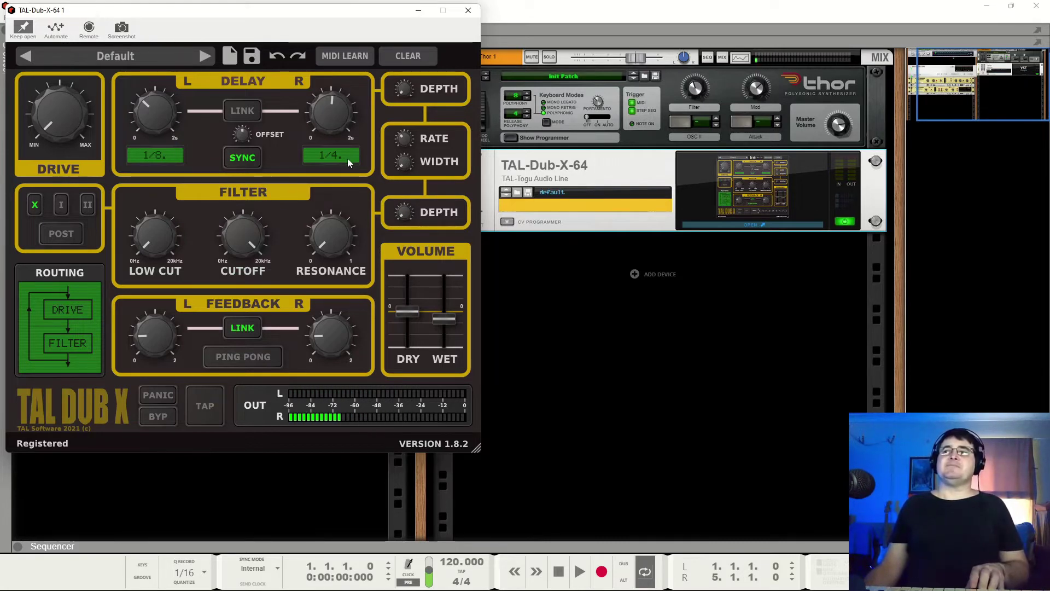
Step: Link both delays at 1/4., then unlink them and shorten the right delay to 1/8
{"action": "left_click", "coordinate": [241, 110]}
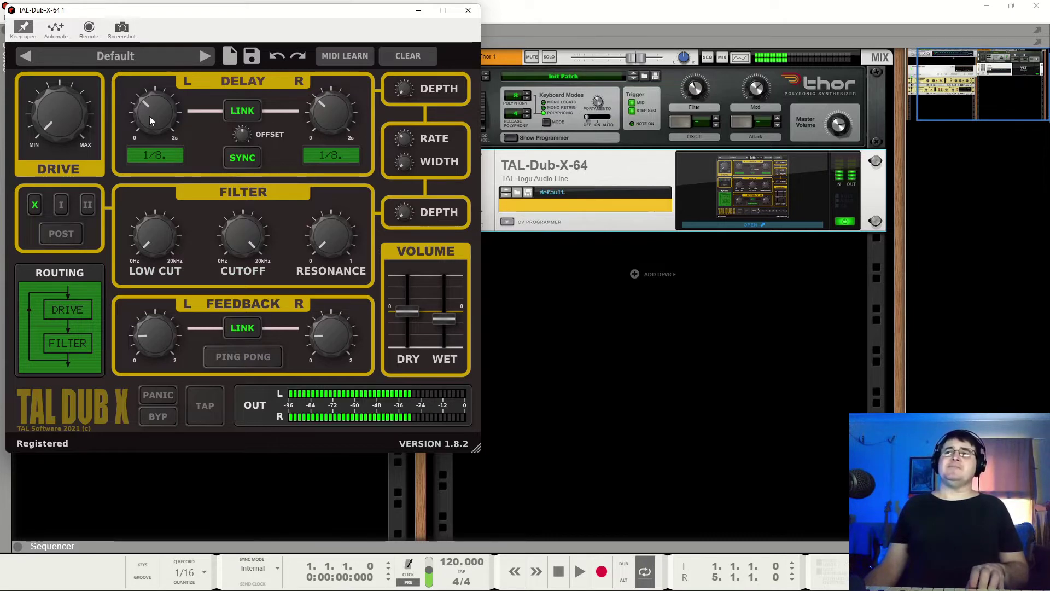
{"action": "left_click_drag", "start_coordinate": [153, 114], "coordinate": [160, 93]}
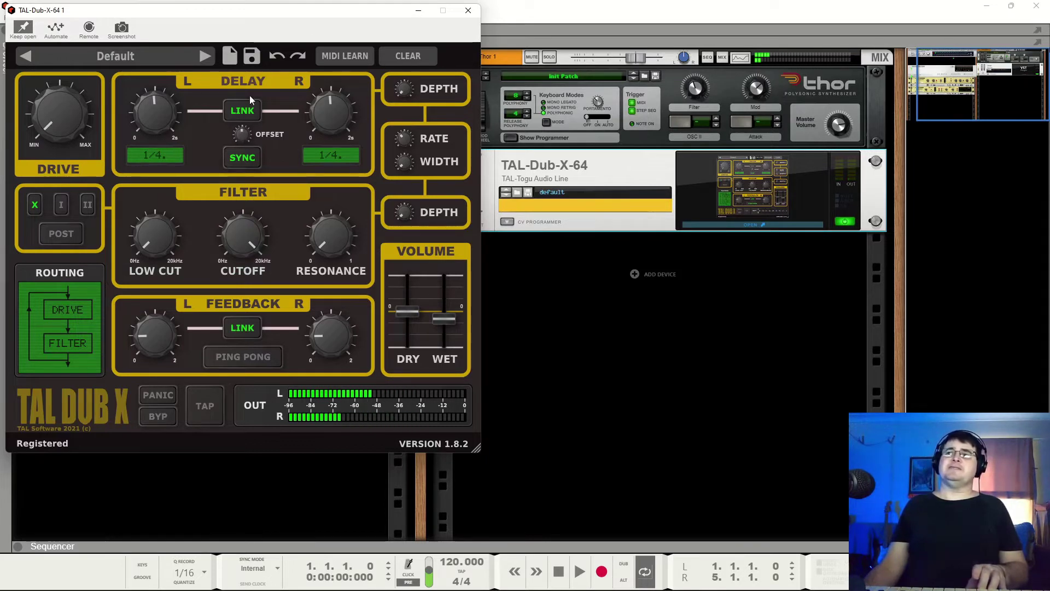
{"action": "left_click", "coordinate": [242, 110]}
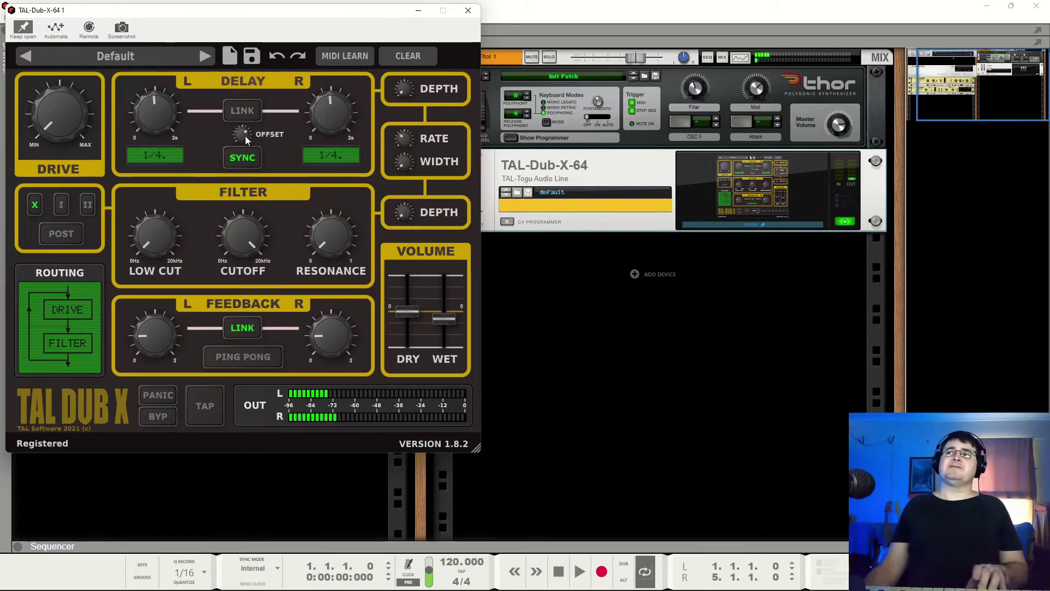
{"action": "left_click_drag", "start_coordinate": [329, 125], "coordinate": [333, 157]}
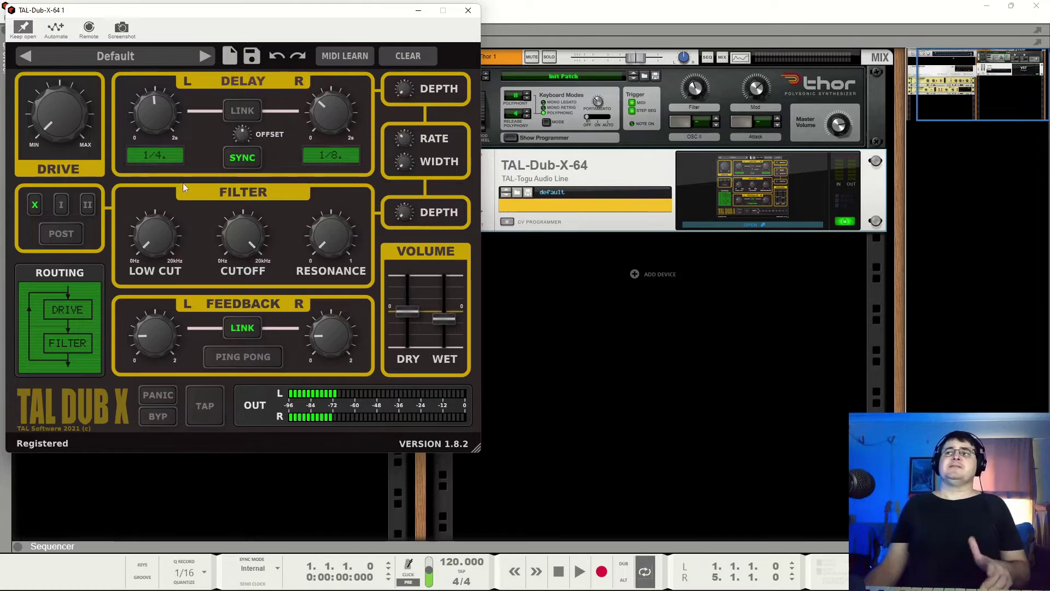
Step: Turn SYNC off so the delays run free at 0.4692 left and 0.2069 right
{"action": "left_click", "coordinate": [243, 157]}
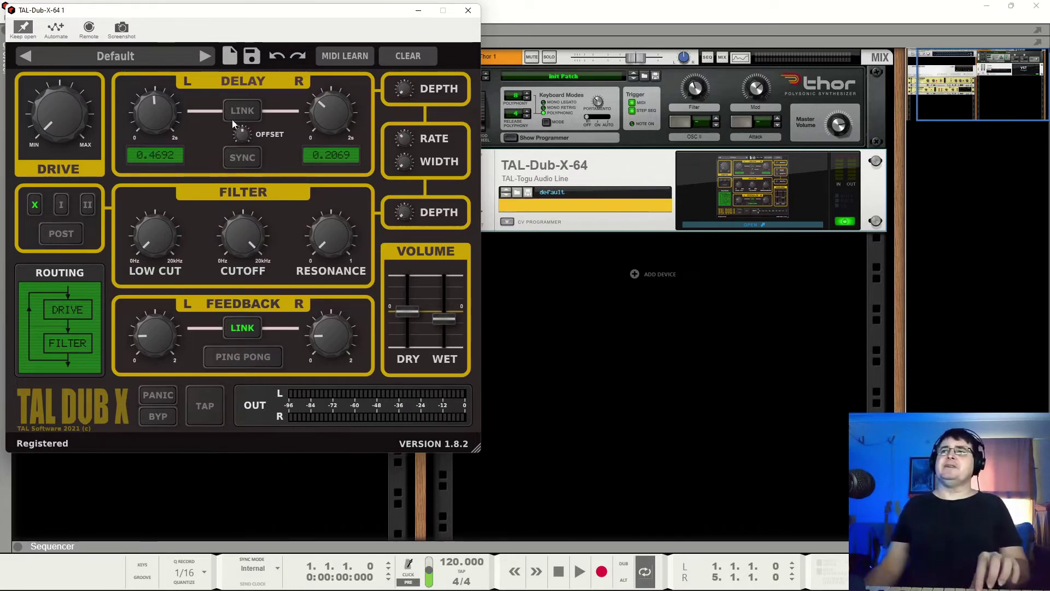
Step: Toggle SYNC back off, relink the delays, and set both delay times to 0.2611
{"action": "left_click", "coordinate": [247, 157]}
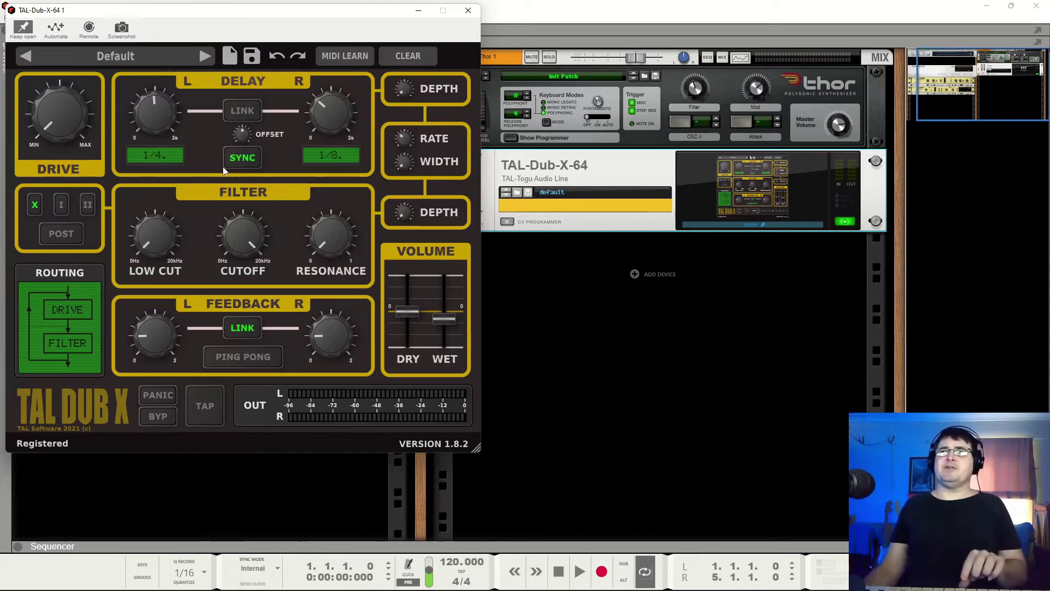
{"action": "left_click", "coordinate": [227, 163]}
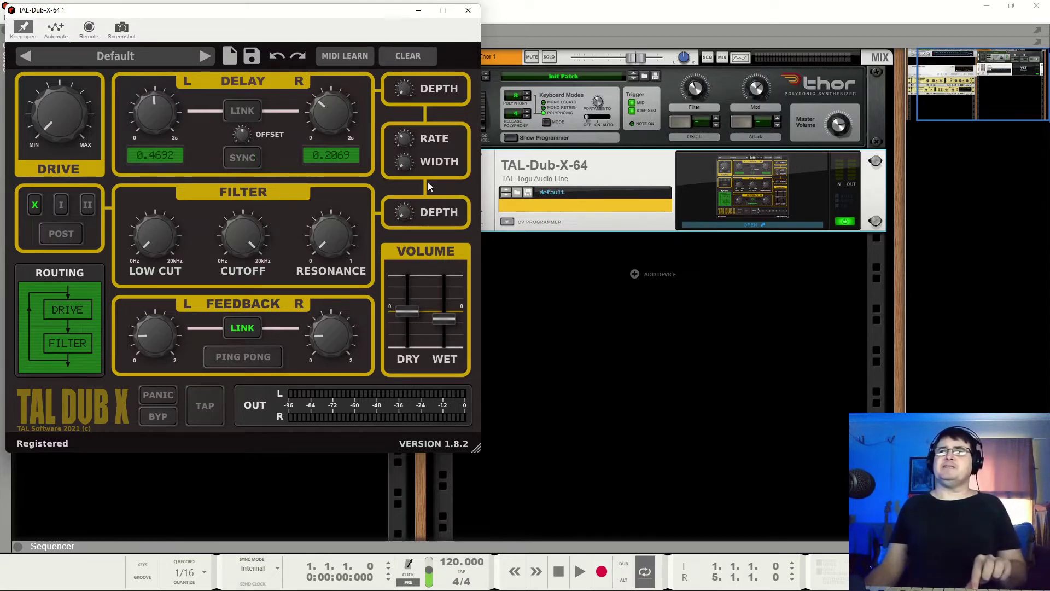
{"action": "left_click", "coordinate": [244, 112]}
{"action": "left_click_drag", "start_coordinate": [154, 117], "coordinate": [159, 138]}
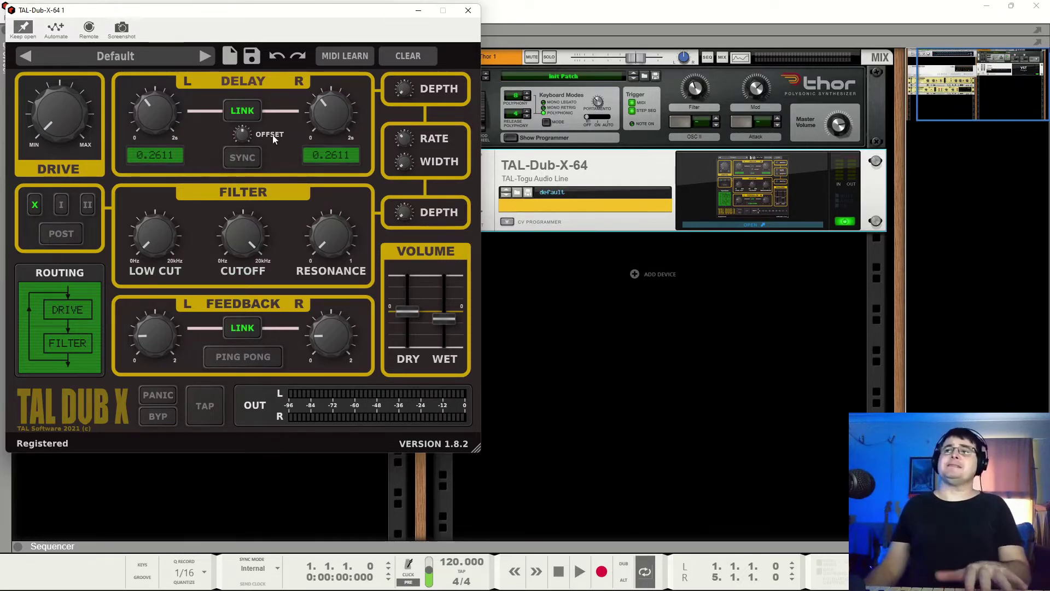
Step: Max the linked delay at 2.0000, unlink, then set right to 0.2523 and left to 0.3951
{"action": "left_click_drag", "start_coordinate": [153, 116], "coordinate": [157, 156]}
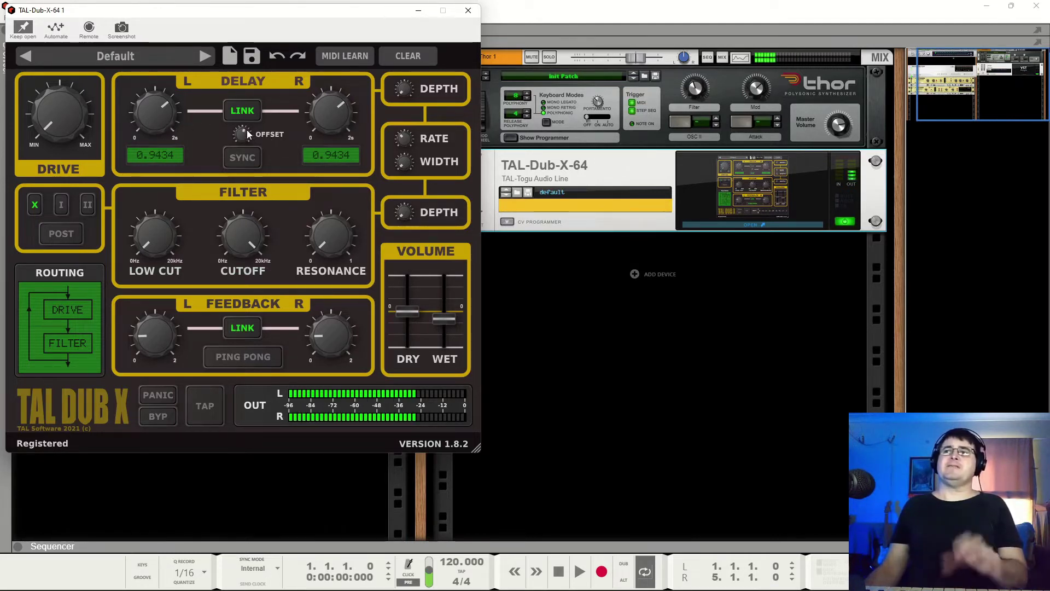
{"action": "left_click", "coordinate": [252, 113]}
{"action": "left_click_drag", "start_coordinate": [330, 108], "coordinate": [330, 153]}
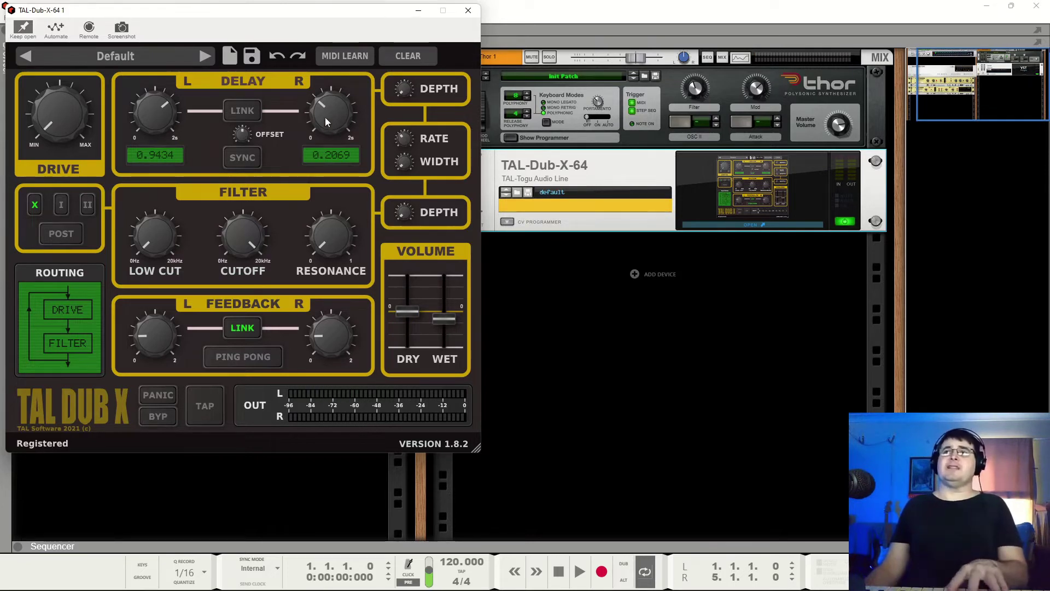
{"action": "left_click_drag", "start_coordinate": [162, 113], "coordinate": [161, 148]}
{"action": "scroll", "coordinate": [326, 117], "scroll_direction": "up", "scroll_amount": 2}
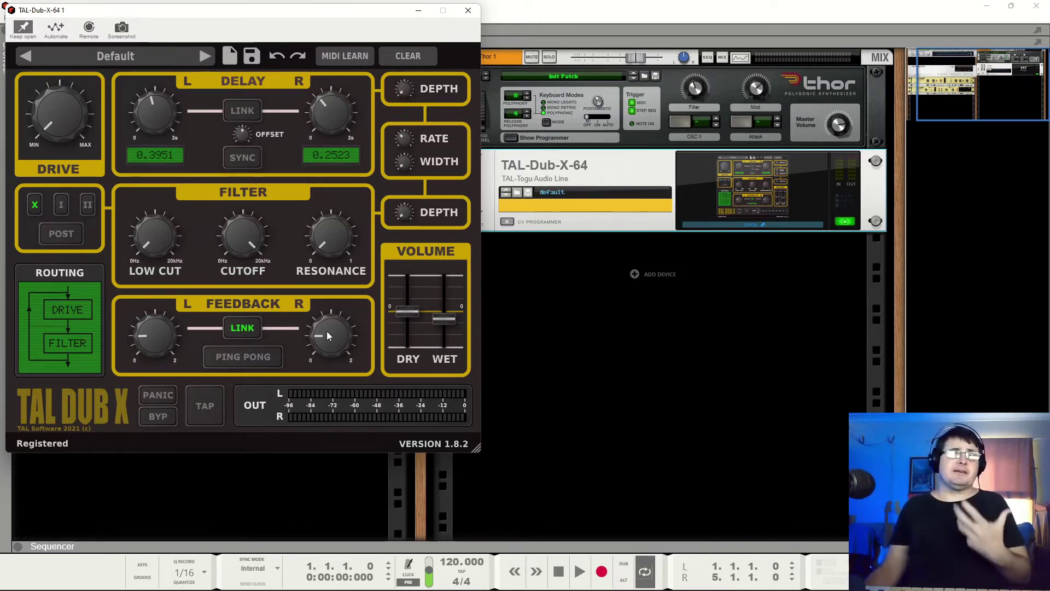
Step: Sweep the linked feedback and relink both delay times at 0.5466
{"action": "mouse_move", "coordinate": [329, 336]}
{"action": "left_mouse_down"}
{"action": "mouse_move", "coordinate": [358, 408]}
{"action": "mouse_move", "coordinate": [346, 349]}
{"action": "mouse_move", "coordinate": [330, 347]}
{"action": "left_mouse_up"}
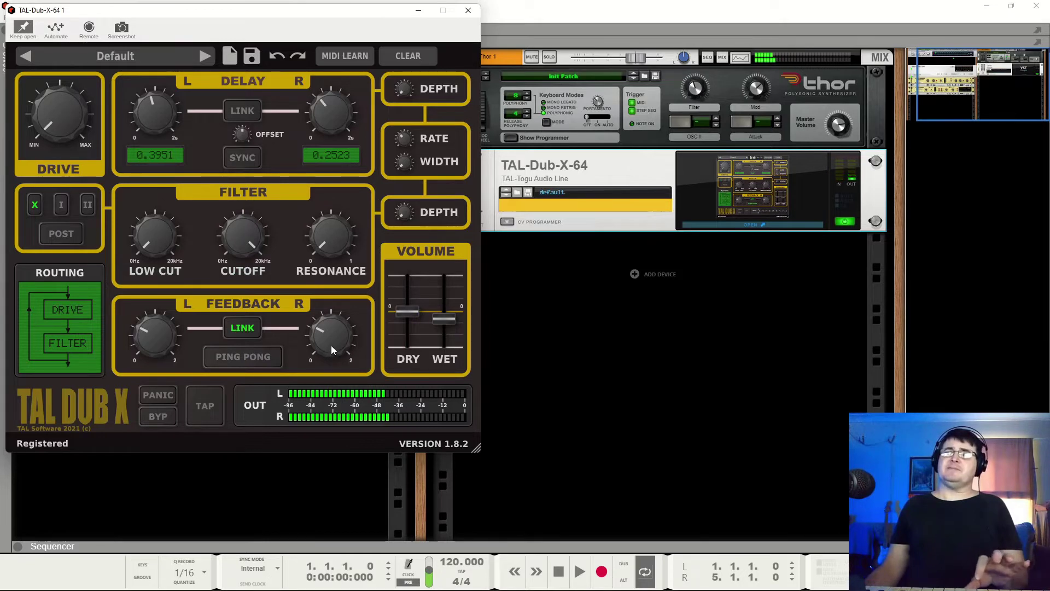
{"action": "scroll", "coordinate": [155, 111], "scroll_direction": "up", "scroll_amount": 3}
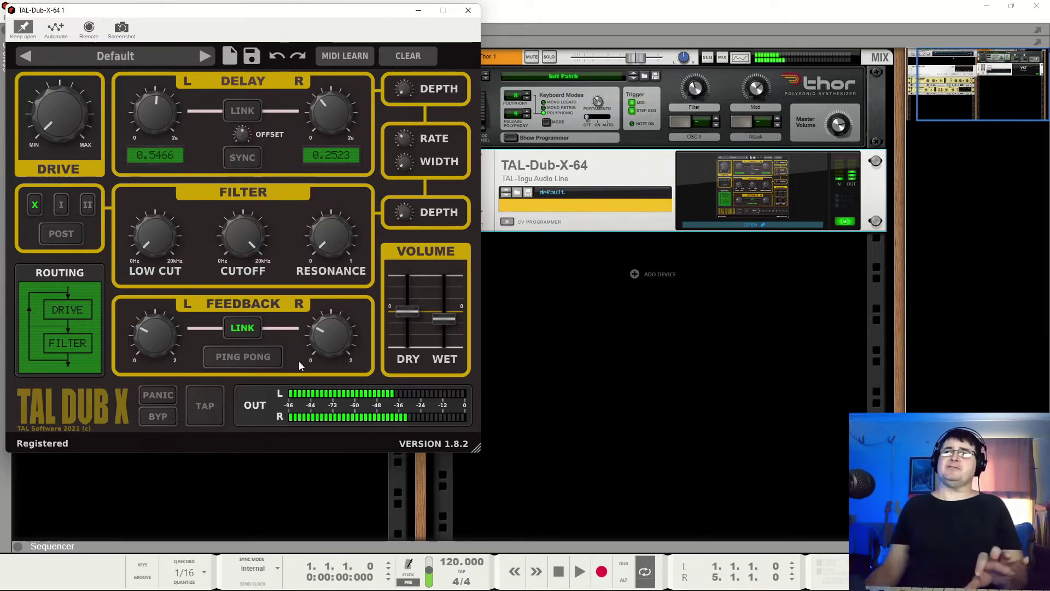
{"action": "left_click_drag", "start_coordinate": [330, 340], "coordinate": [332, 308]}
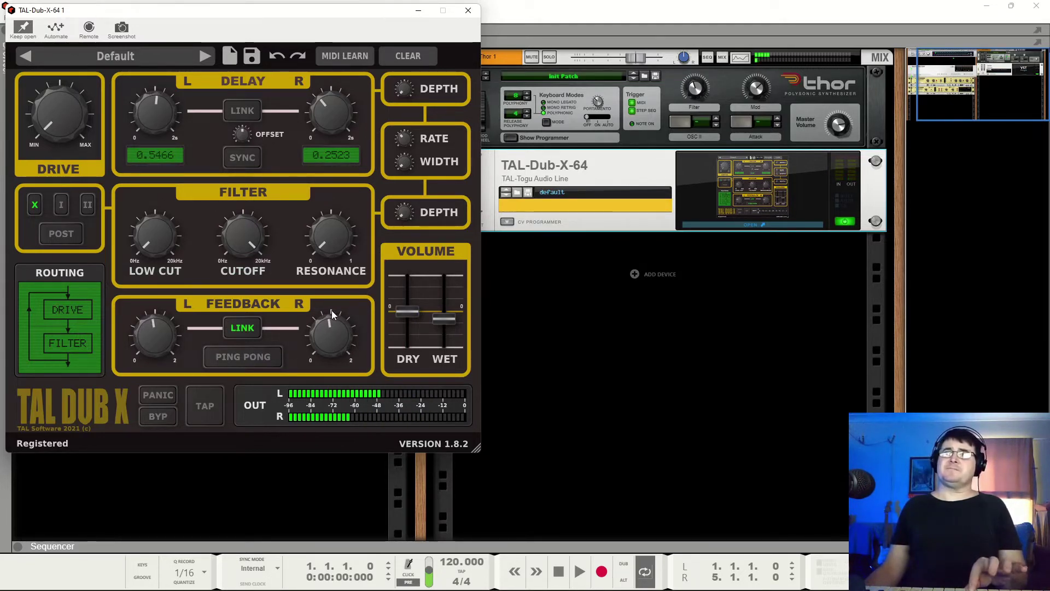
{"action": "left_click", "coordinate": [241, 116]}
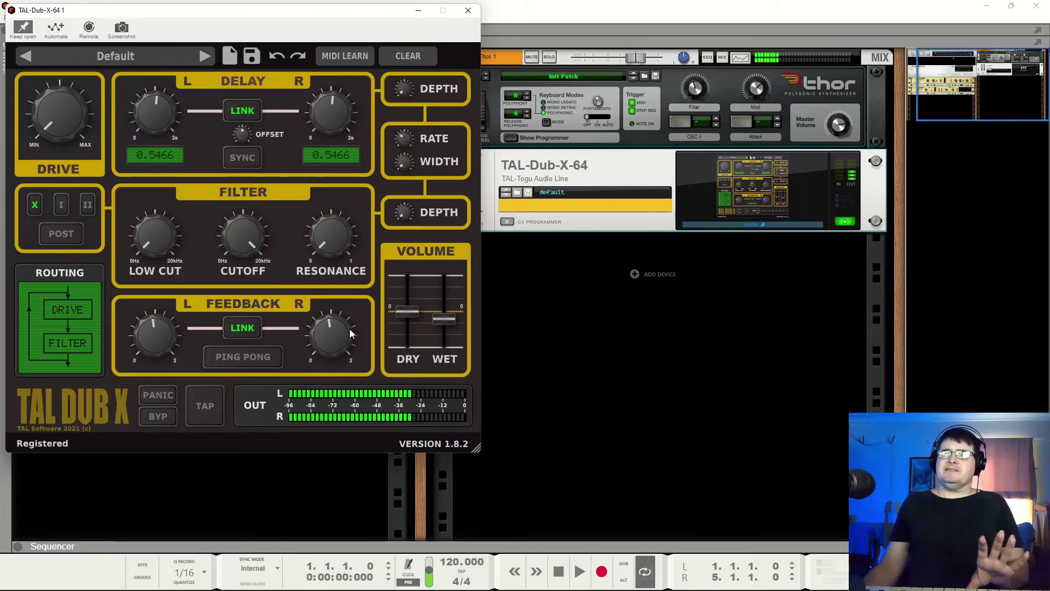
Step: Sweep feedback from a quarter to near maximum, stop the runaway echoes, then settle it modestly
{"action": "left_click_drag", "start_coordinate": [345, 327], "coordinate": [335, 380]}
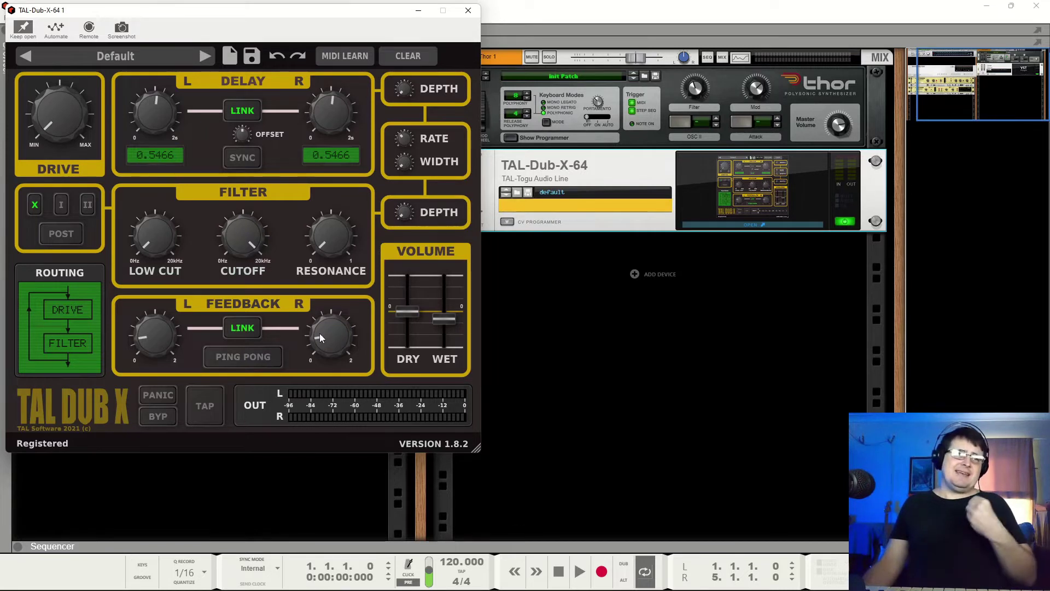
{"action": "left_click_drag", "start_coordinate": [320, 334], "coordinate": [328, 199]}
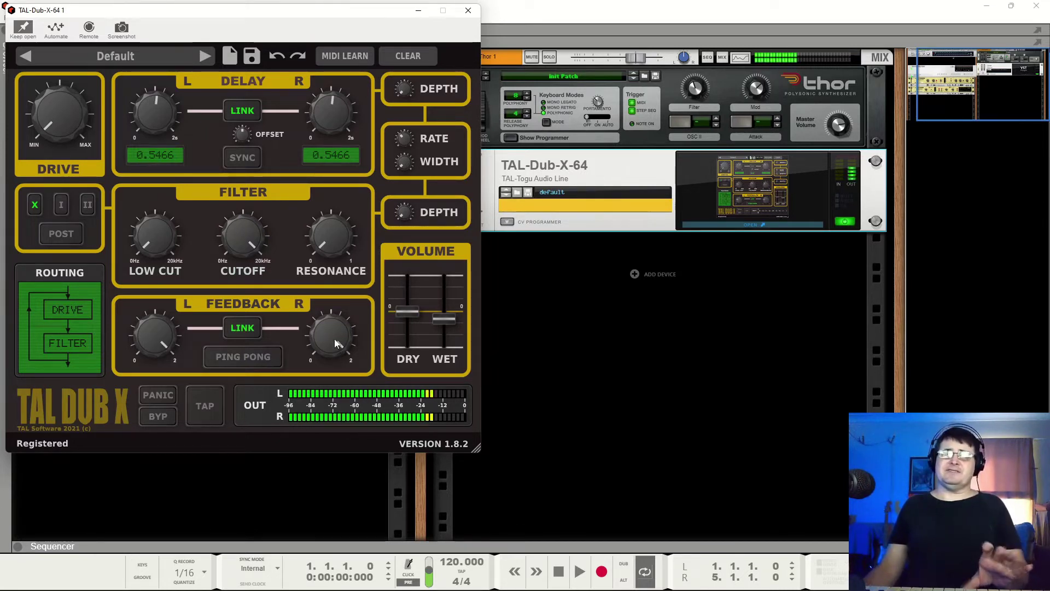
{"action": "left_click_drag", "start_coordinate": [336, 343], "coordinate": [356, 465]}
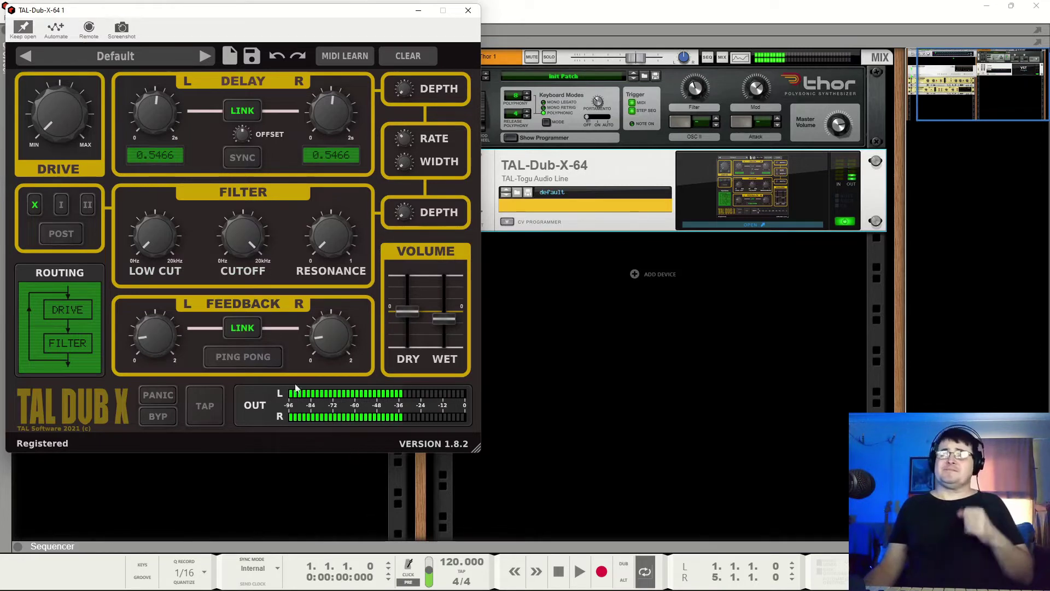
{"action": "left_click", "coordinate": [155, 395]}
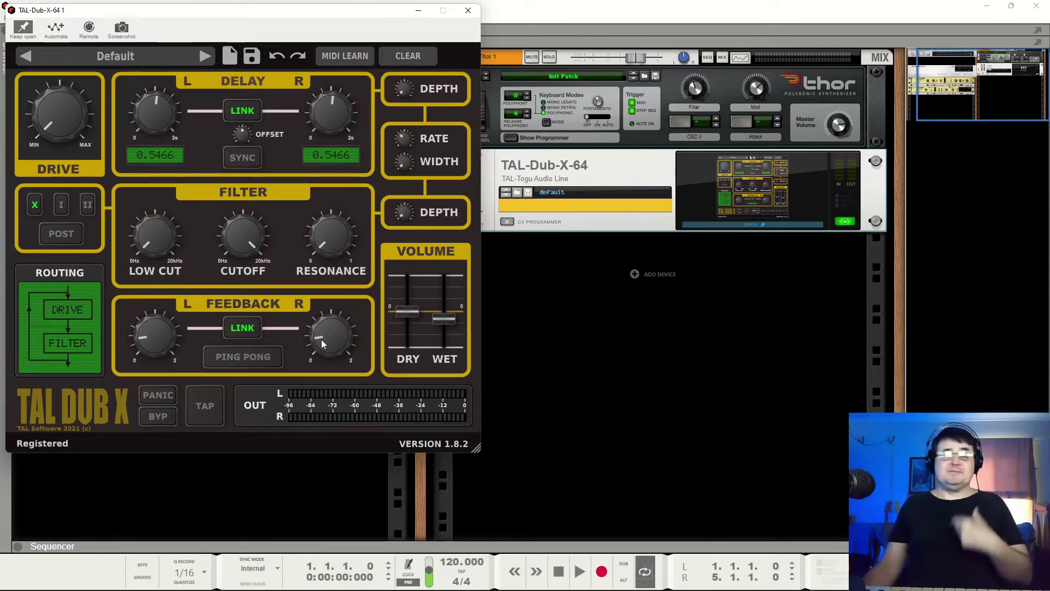
{"action": "left_click_drag", "start_coordinate": [321, 339], "coordinate": [334, 323]}
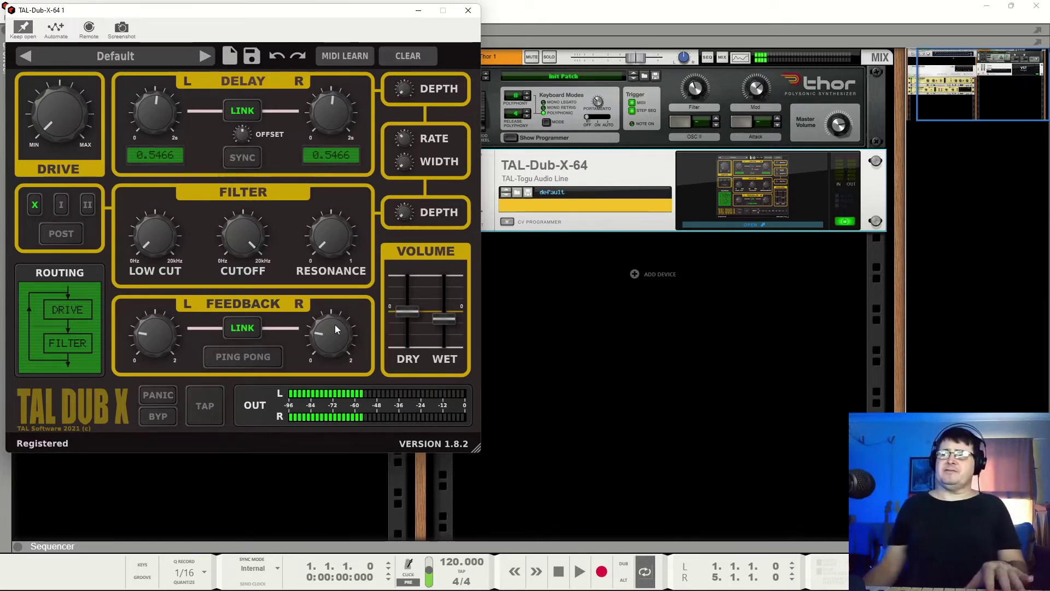
{"action": "left_click_drag", "start_coordinate": [332, 332], "coordinate": [331, 320]}
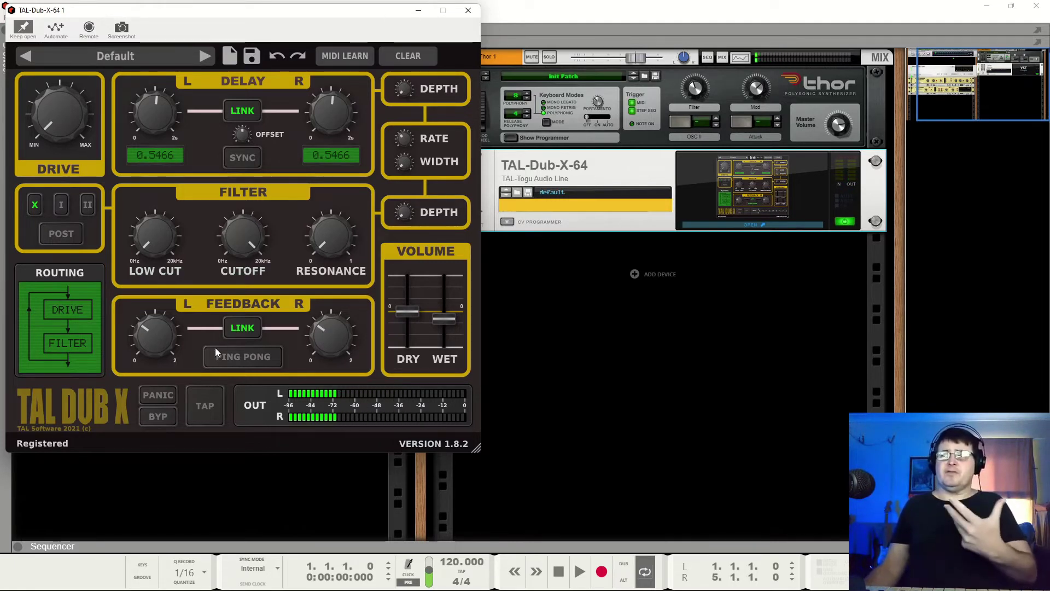
Step: Try ping-pong with feedback near halfway, then unlink delays to 0.1834 left, 0.4432 right, ping-pong off
{"action": "left_click", "coordinate": [246, 356]}
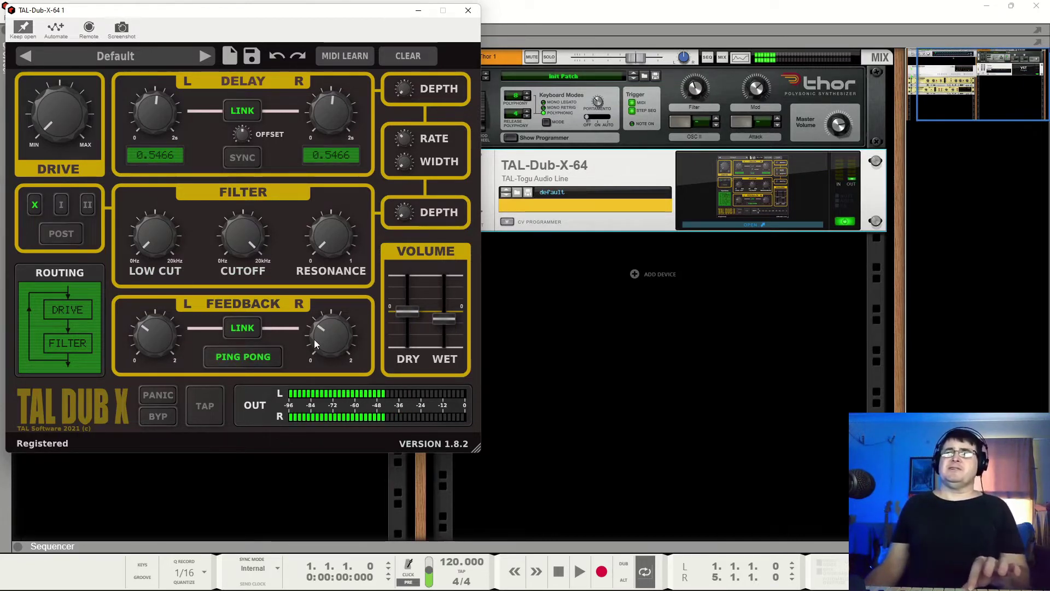
{"action": "left_click_drag", "start_coordinate": [314, 339], "coordinate": [326, 322]}
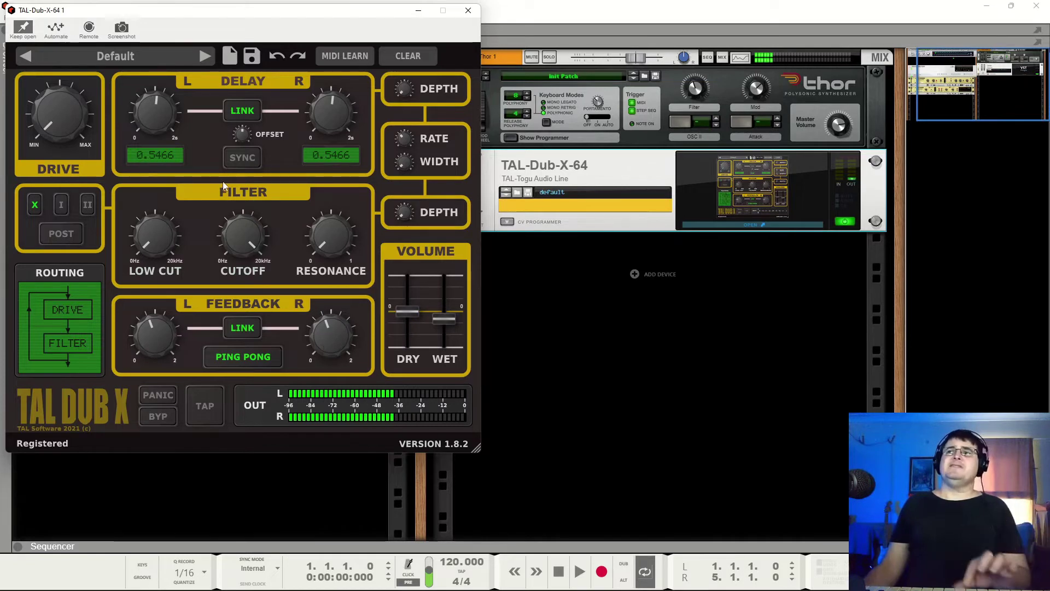
{"action": "left_click", "coordinate": [253, 115]}
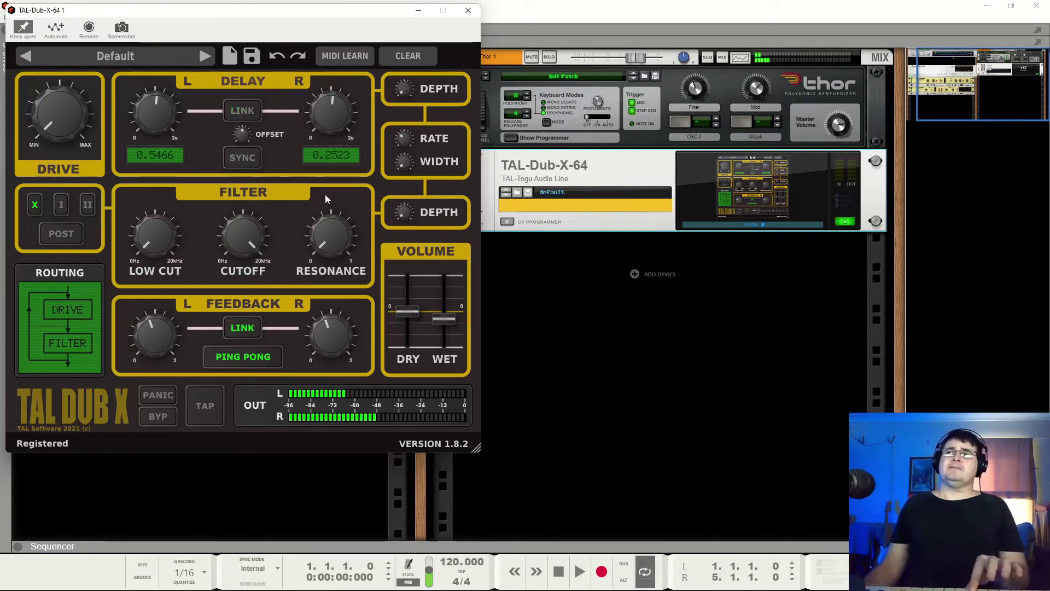
{"action": "left_click_drag", "start_coordinate": [160, 113], "coordinate": [161, 133]}
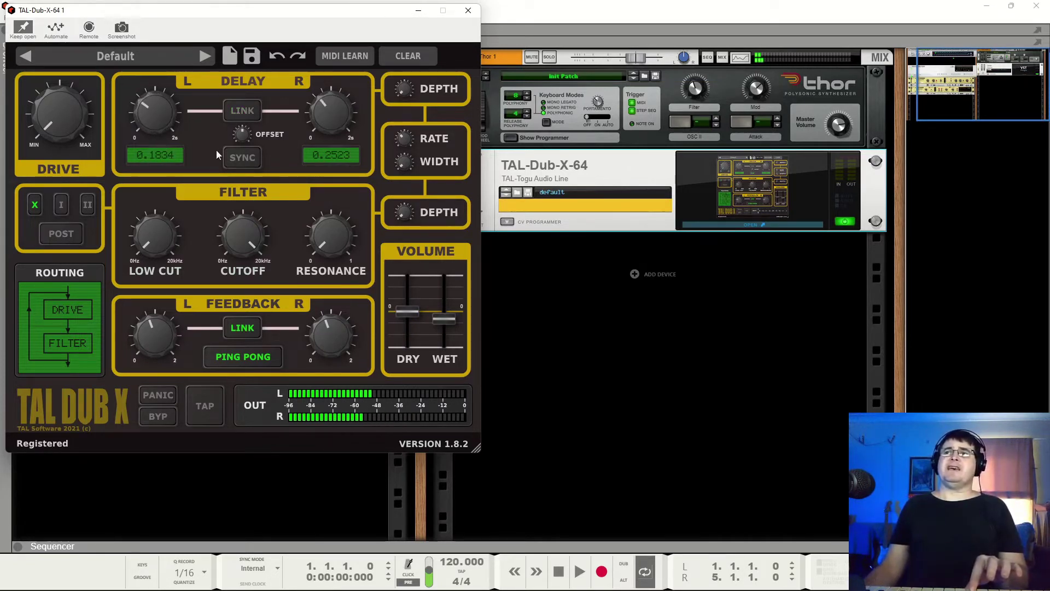
{"action": "left_click_drag", "start_coordinate": [324, 137], "coordinate": [324, 127]}
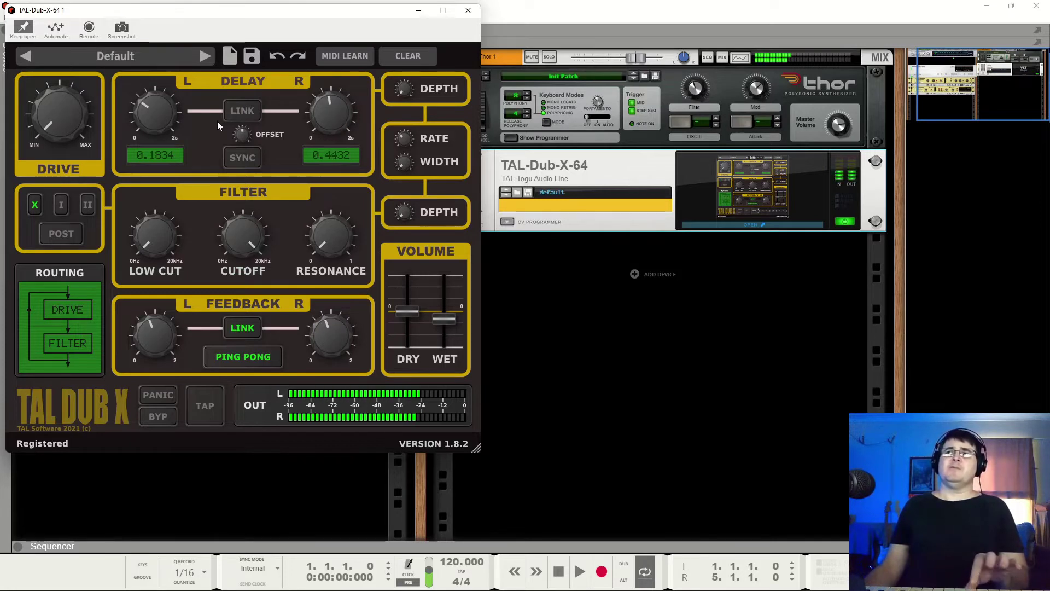
{"action": "left_click", "coordinate": [241, 358]}
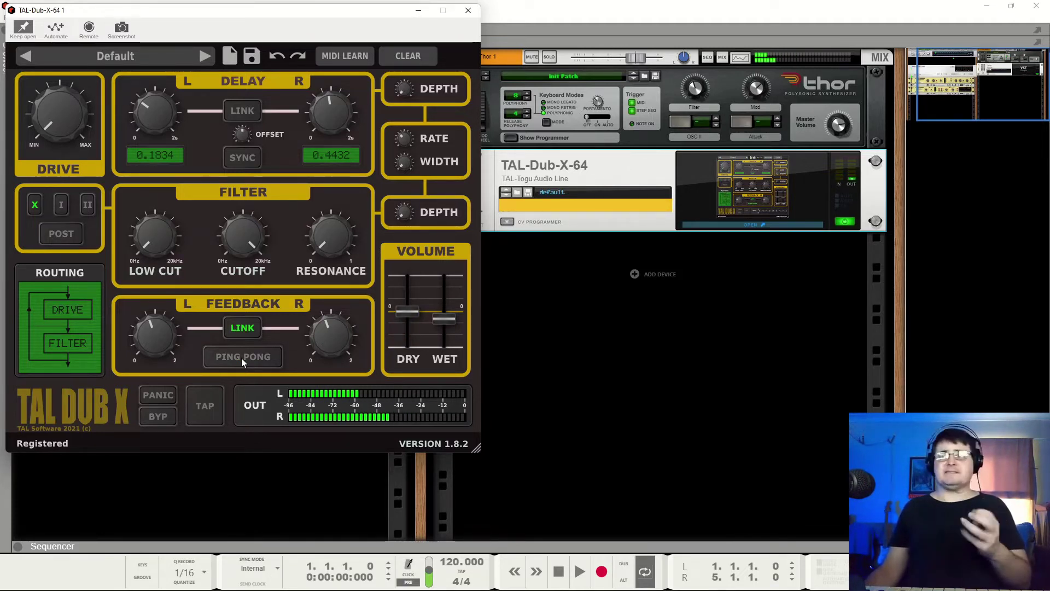
Step: Re-enable ping-pong and fine-tune the left delay to 0.1501 and the right delay to 0.3001
{"action": "left_click", "coordinate": [241, 358]}
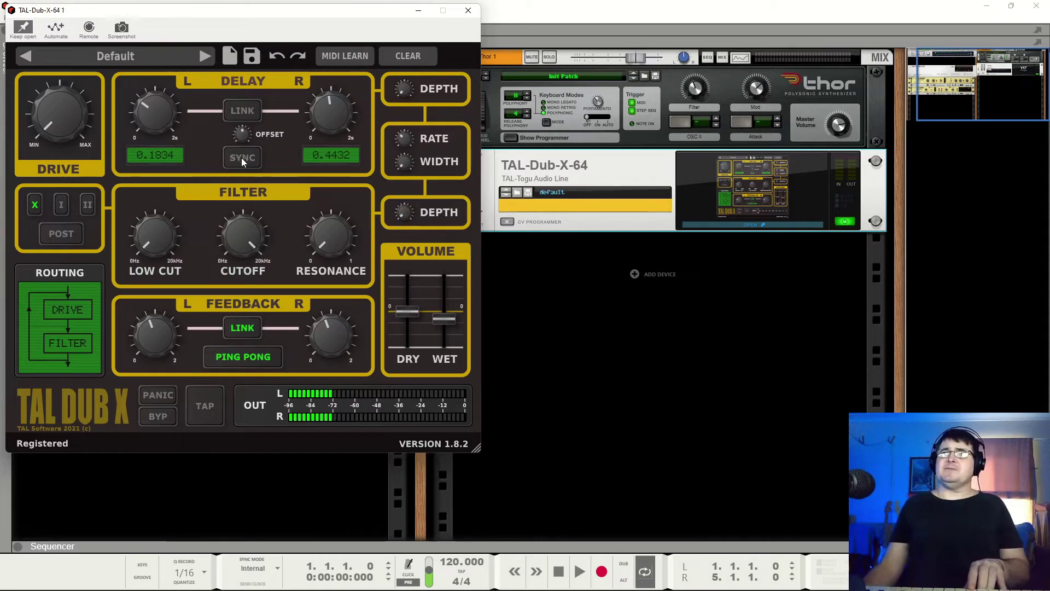
{"action": "mouse_move", "coordinate": [159, 110]}
{"action": "left_mouse_down"}
{"action": "mouse_move", "coordinate": [163, 155]}
{"action": "mouse_move", "coordinate": [165, 125]}
{"action": "left_mouse_up"}
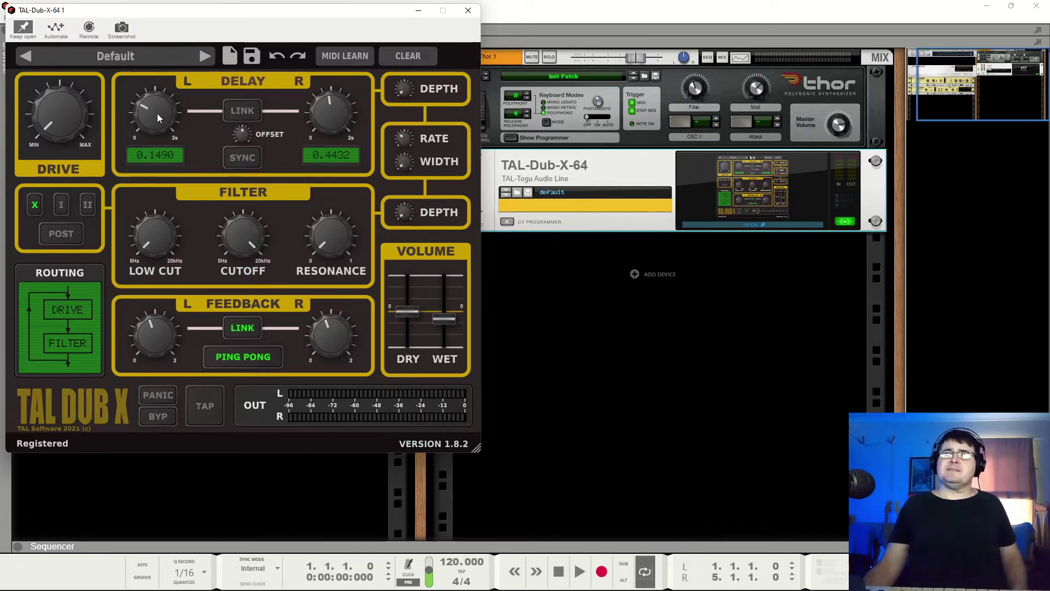
{"action": "left_click_drag", "start_coordinate": [157, 112], "coordinate": [171, 123]}
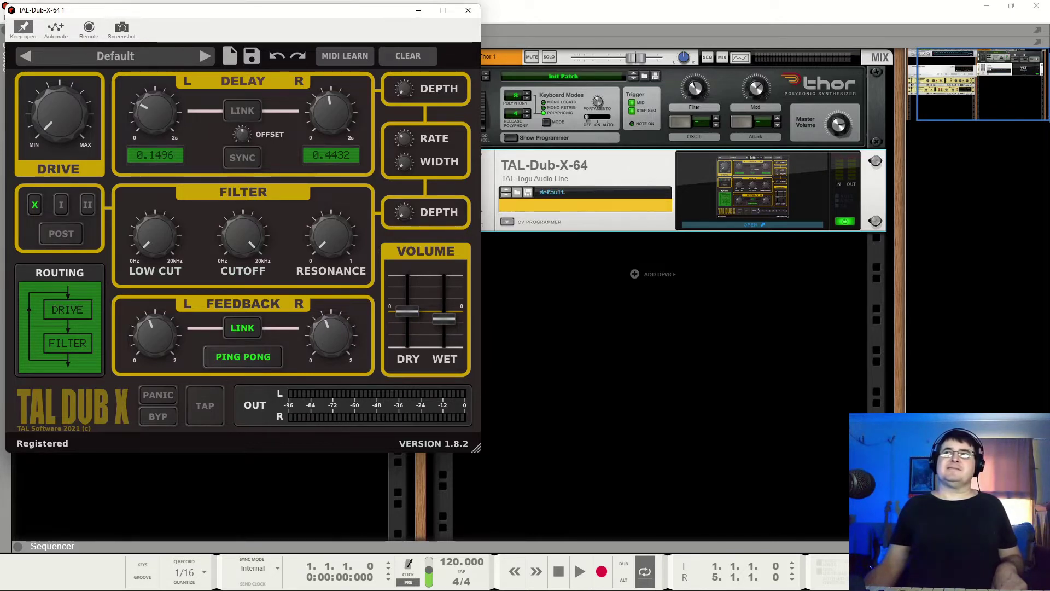
{"action": "left_click_drag", "start_coordinate": [154, 112], "coordinate": [155, 110]}
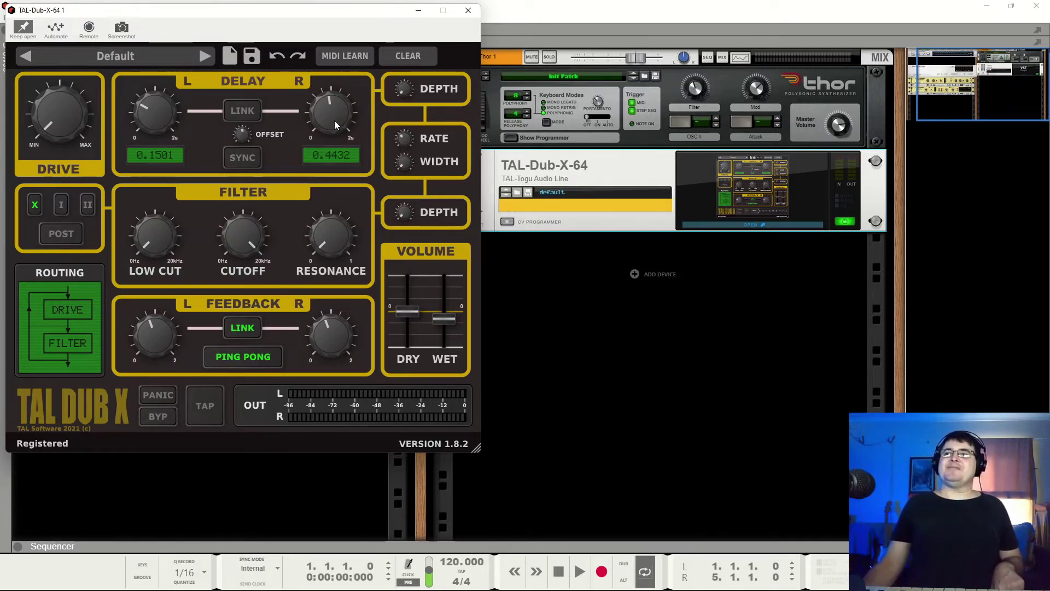
{"action": "left_click_drag", "start_coordinate": [335, 124], "coordinate": [334, 147]}
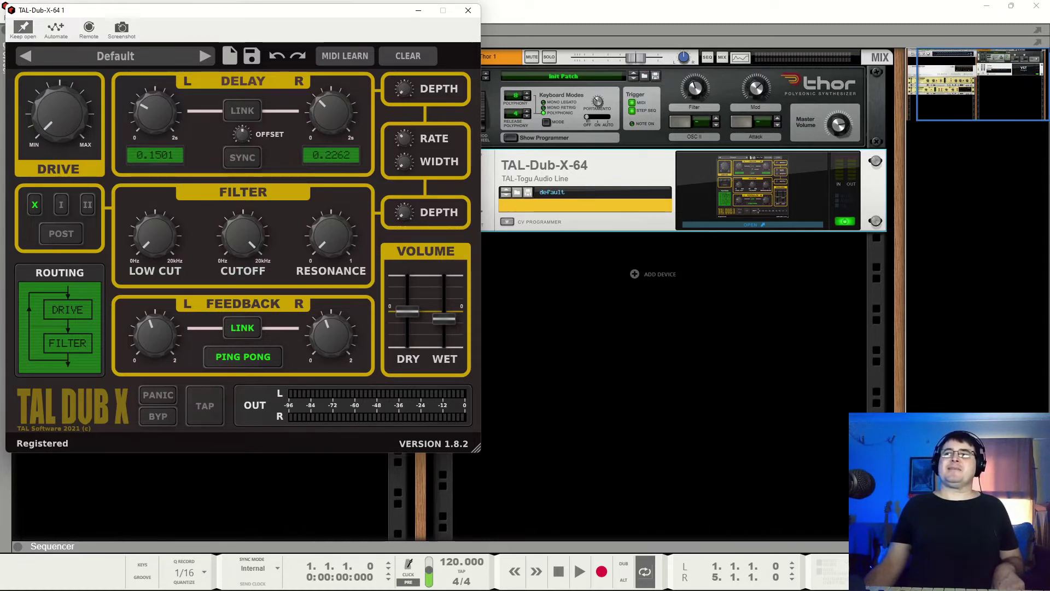
{"action": "left_click_drag", "start_coordinate": [333, 148], "coordinate": [331, 113]}
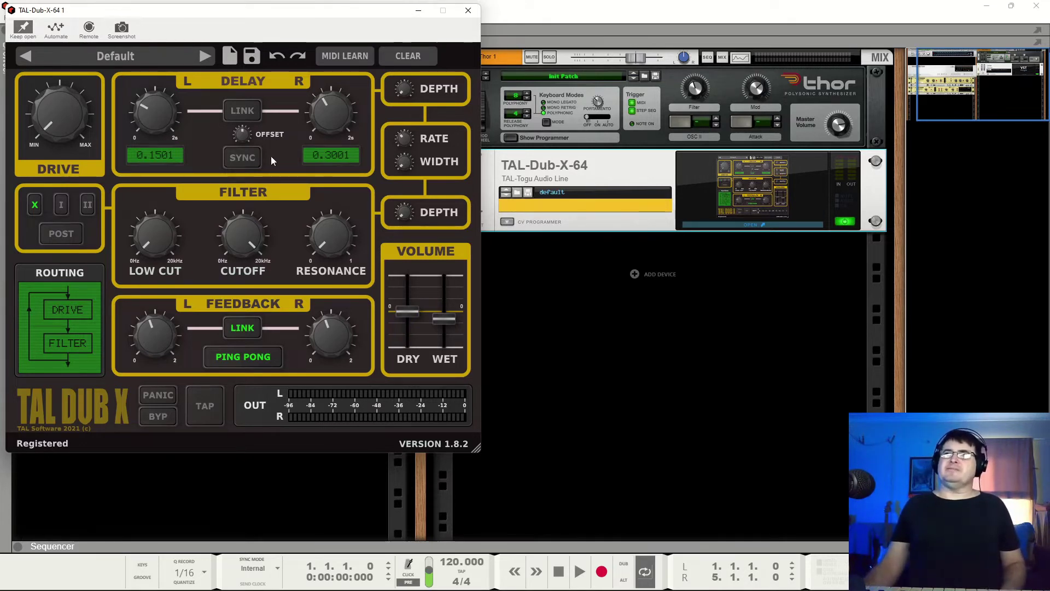
Step: Play the Thor track through the delay, comparing ping-pong feedback off and then back on
{"action": "left_click", "coordinate": [251, 358]}
{"action": "key", "text": "space"}
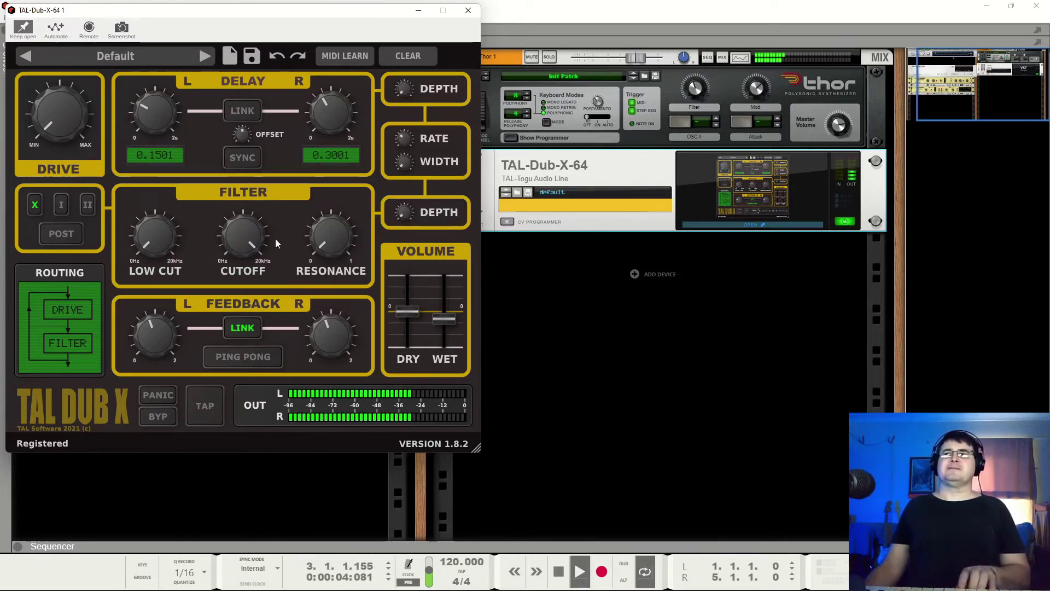
{"action": "left_click", "coordinate": [234, 357]}
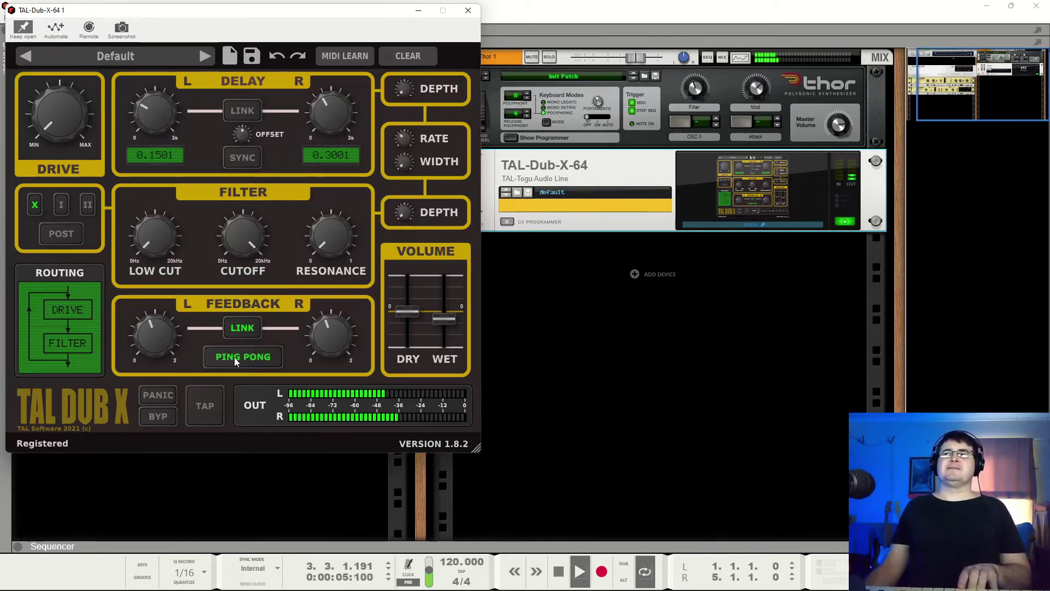
Step: Sync the delay to tempo, trying a quarter-note left and half-note right with ping-pong off
{"action": "left_click", "coordinate": [239, 155]}
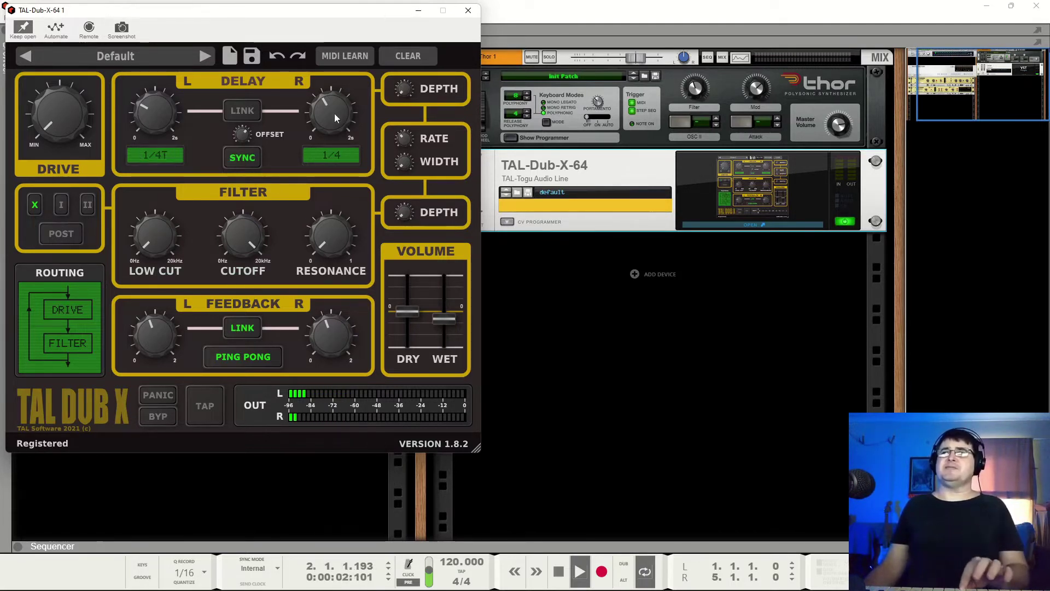
{"action": "mouse_move", "coordinate": [152, 104]}
{"action": "left_mouse_down"}
{"action": "mouse_move", "coordinate": [152, 92]}
{"action": "mouse_move", "coordinate": [156, 103]}
{"action": "left_mouse_up"}
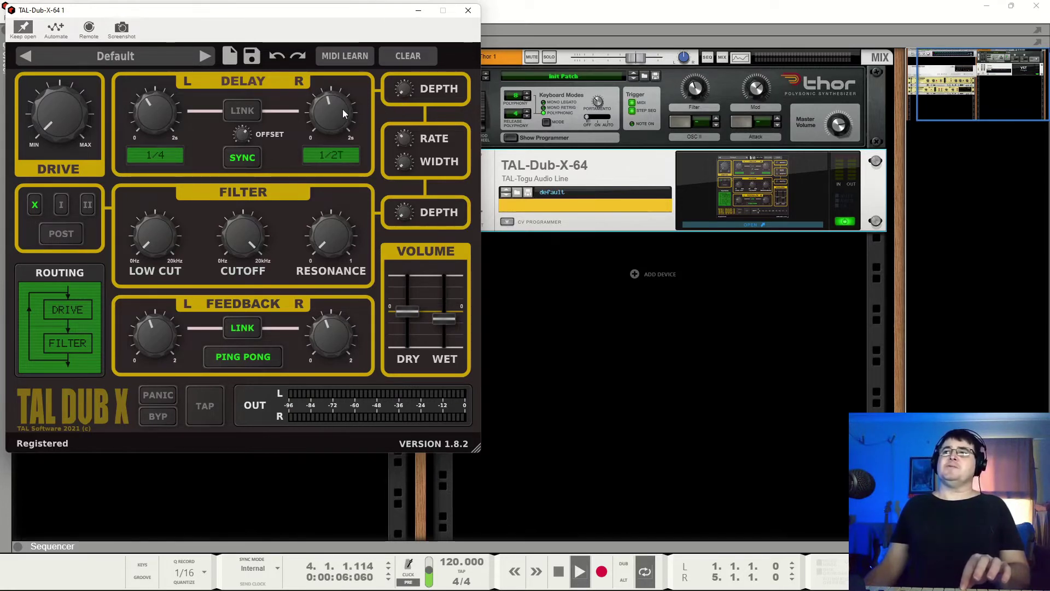
{"action": "left_click_drag", "start_coordinate": [349, 83], "coordinate": [343, 94]}
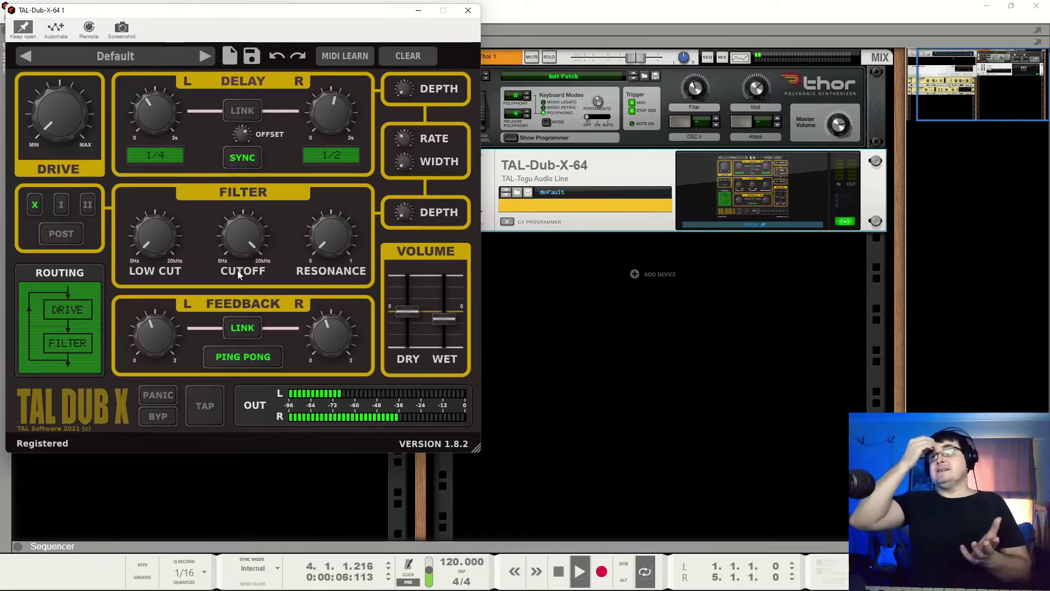
{"action": "left_click", "coordinate": [239, 357]}
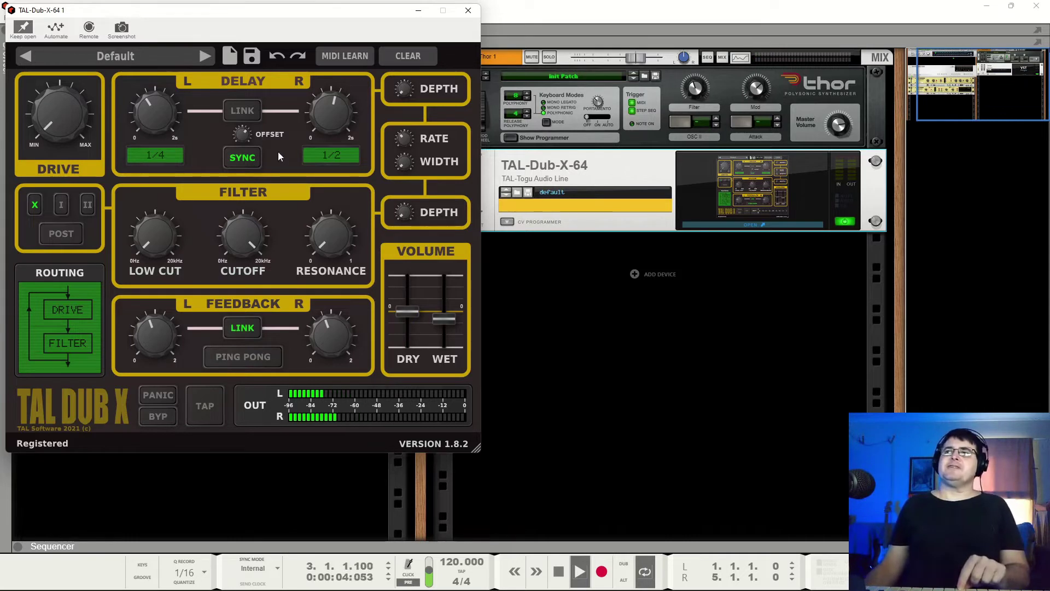
Step: Link and sweep both delay times, restore ping-pong, then unlink at 1/8 left and 1/4 right
{"action": "left_click", "coordinate": [250, 112]}
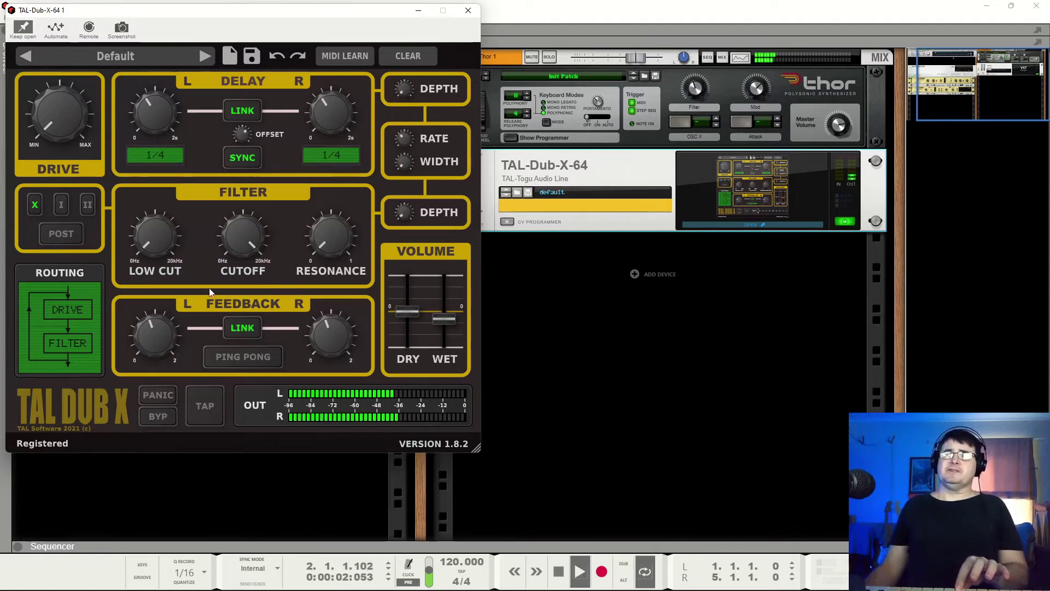
{"action": "left_click", "coordinate": [248, 360]}
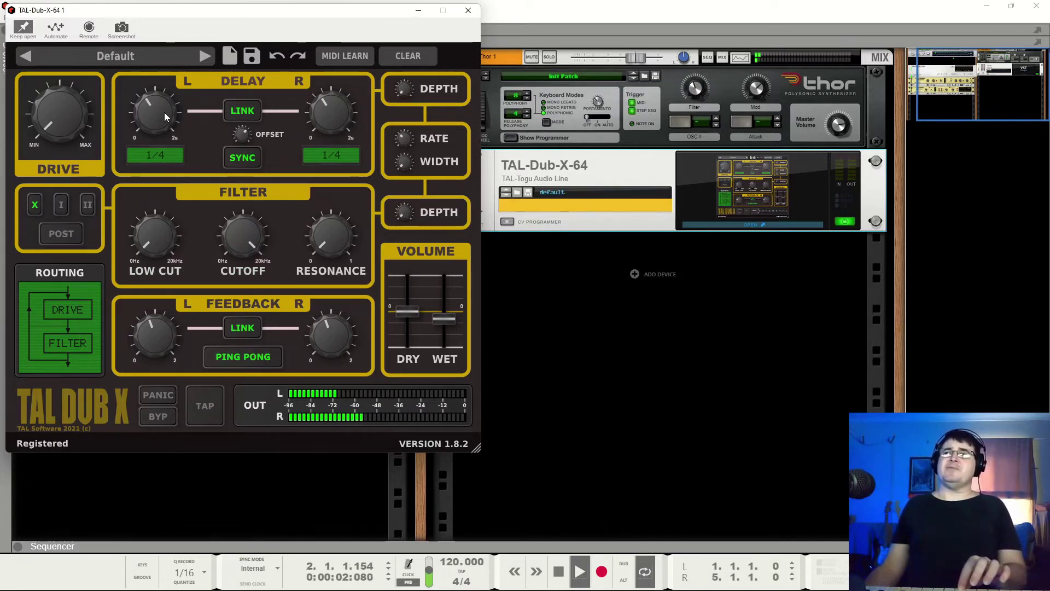
{"action": "left_click_drag", "start_coordinate": [166, 117], "coordinate": [168, 144]}
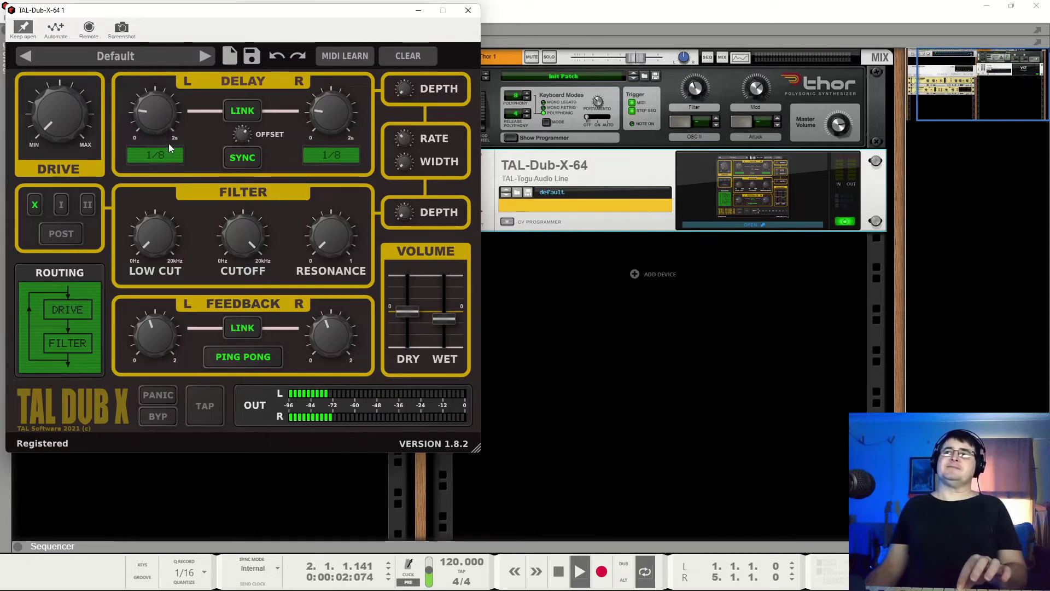
{"action": "left_click", "coordinate": [246, 115]}
{"action": "scroll", "coordinate": [325, 135], "scroll_direction": "up", "scroll_amount": 3}
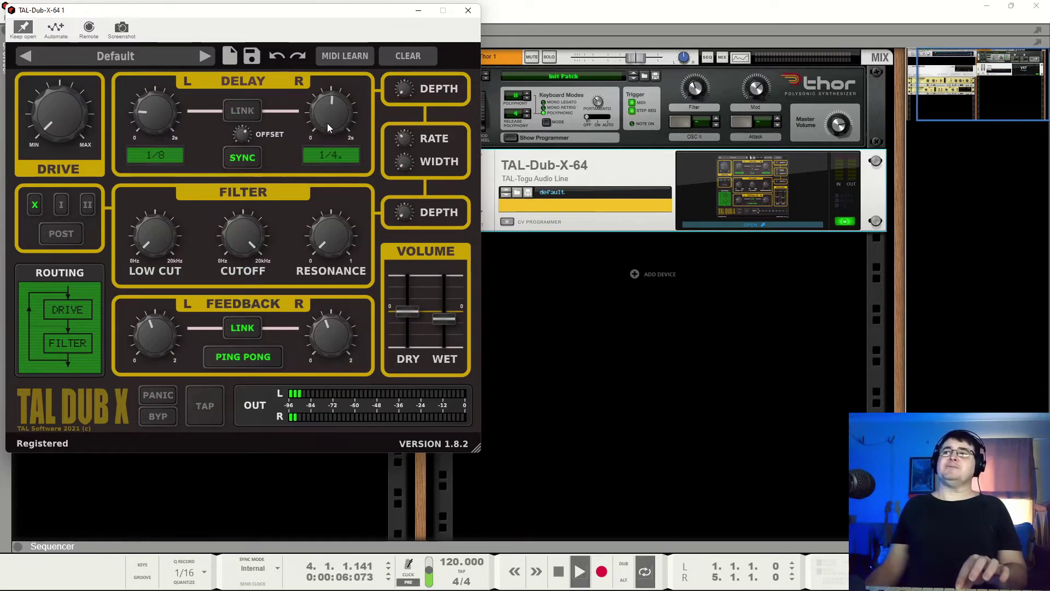
{"action": "left_click_drag", "start_coordinate": [327, 126], "coordinate": [322, 142]}
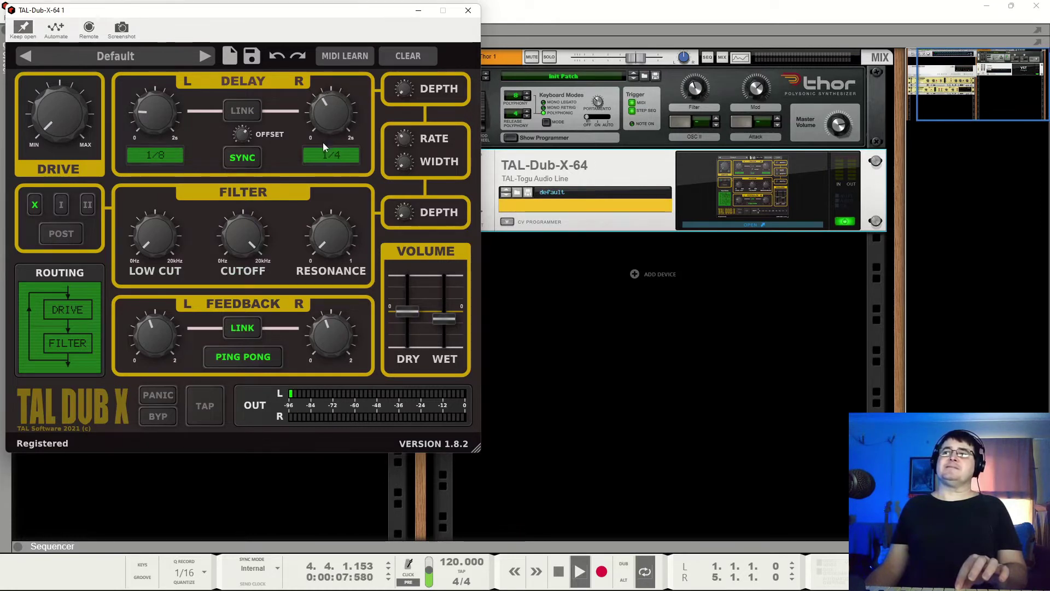
Step: Turn off sync and set free-running delay times of 0.3291 left and 0.6081 right
{"action": "left_click", "coordinate": [249, 159]}
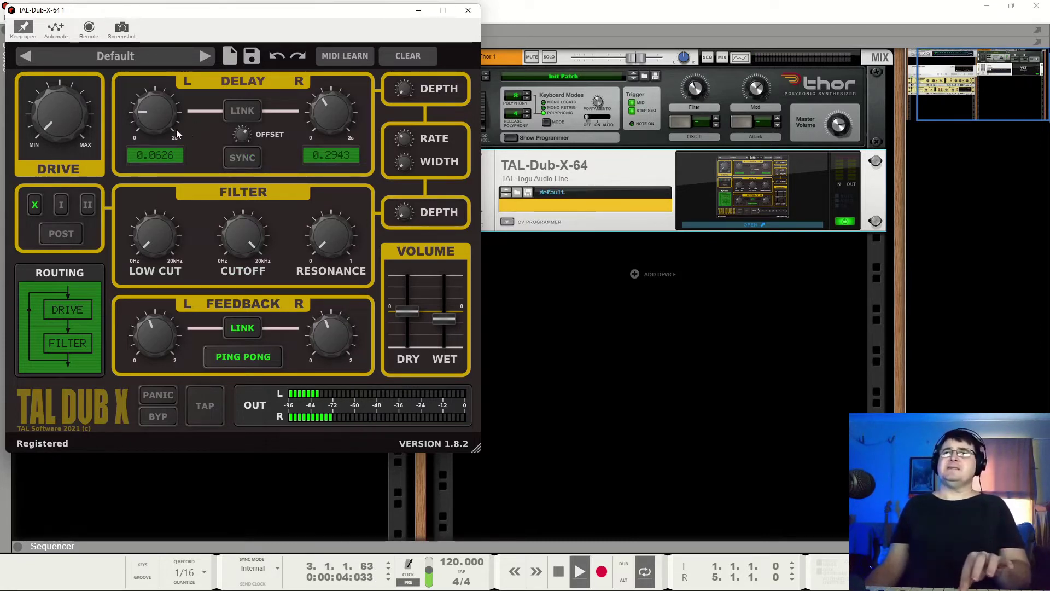
{"action": "left_click_drag", "start_coordinate": [166, 133], "coordinate": [160, 130]}
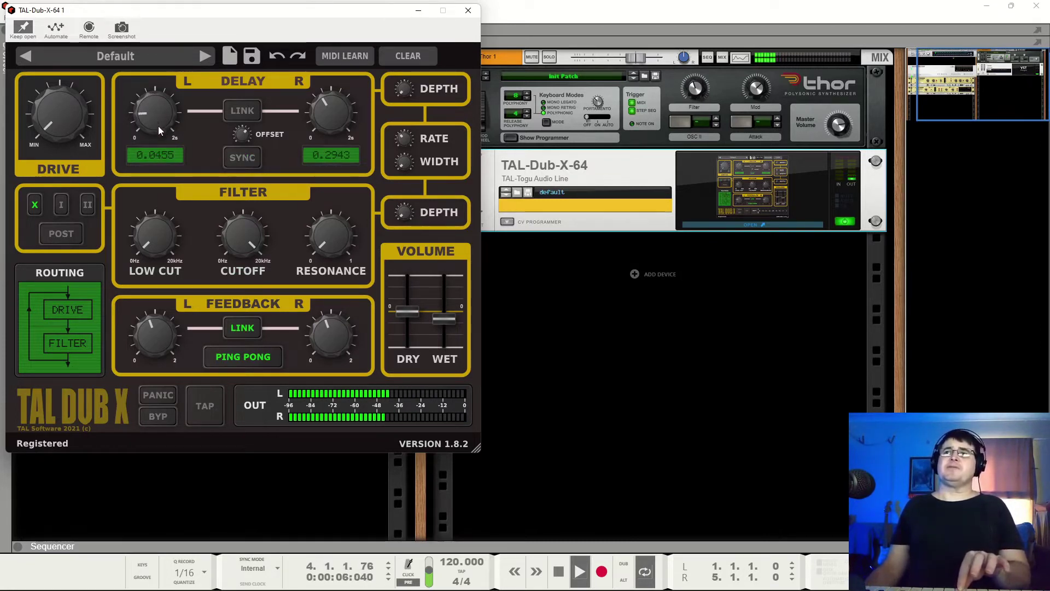
{"action": "mouse_move", "coordinate": [331, 130]}
{"action": "left_mouse_down"}
{"action": "mouse_move", "coordinate": [336, 120]}
{"action": "mouse_move", "coordinate": [317, 117]}
{"action": "left_mouse_up"}
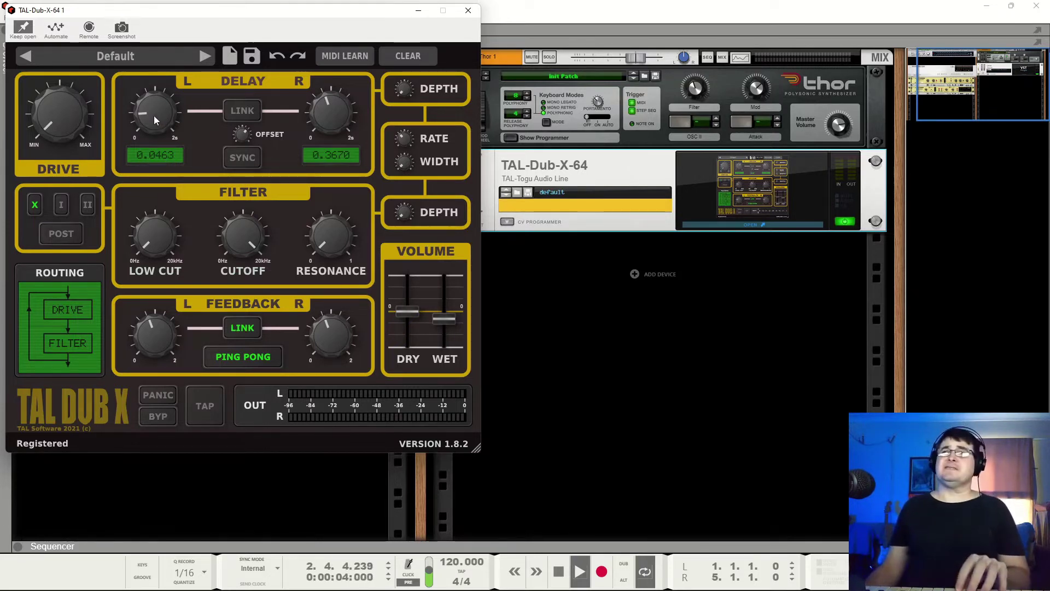
{"action": "left_click_drag", "start_coordinate": [329, 111], "coordinate": [330, 137]}
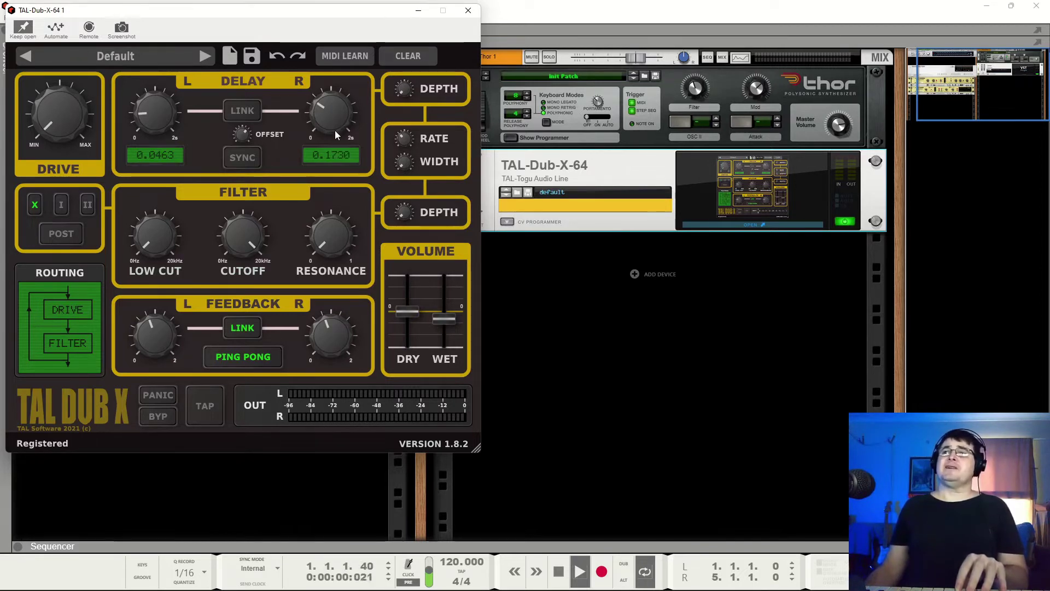
{"action": "left_click_drag", "start_coordinate": [335, 139], "coordinate": [335, 143]}
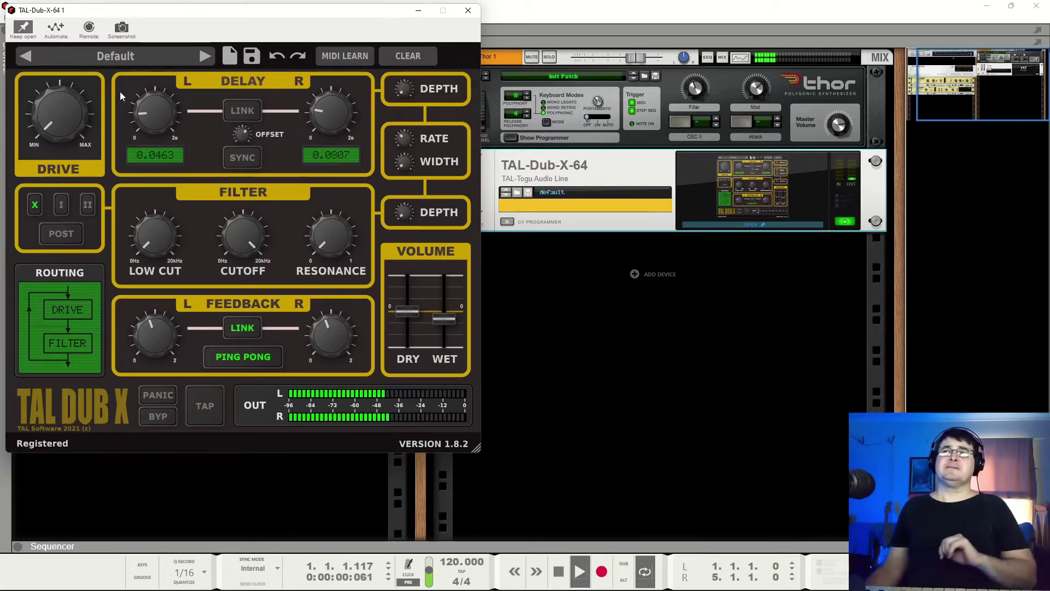
{"action": "left_click_drag", "start_coordinate": [134, 100], "coordinate": [324, 128]}
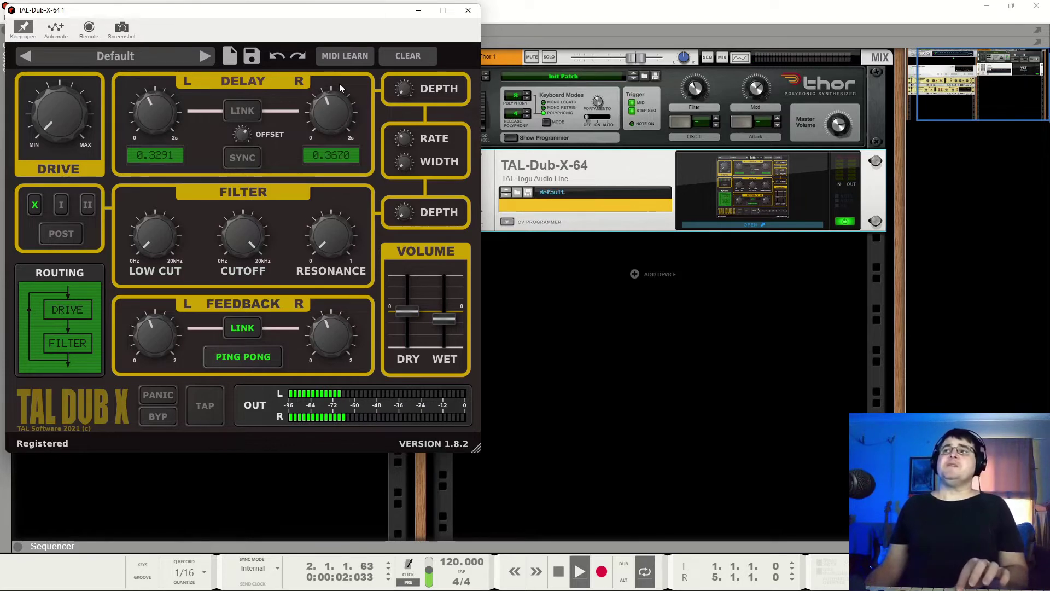
{"action": "left_click_drag", "start_coordinate": [340, 84], "coordinate": [330, 94]}
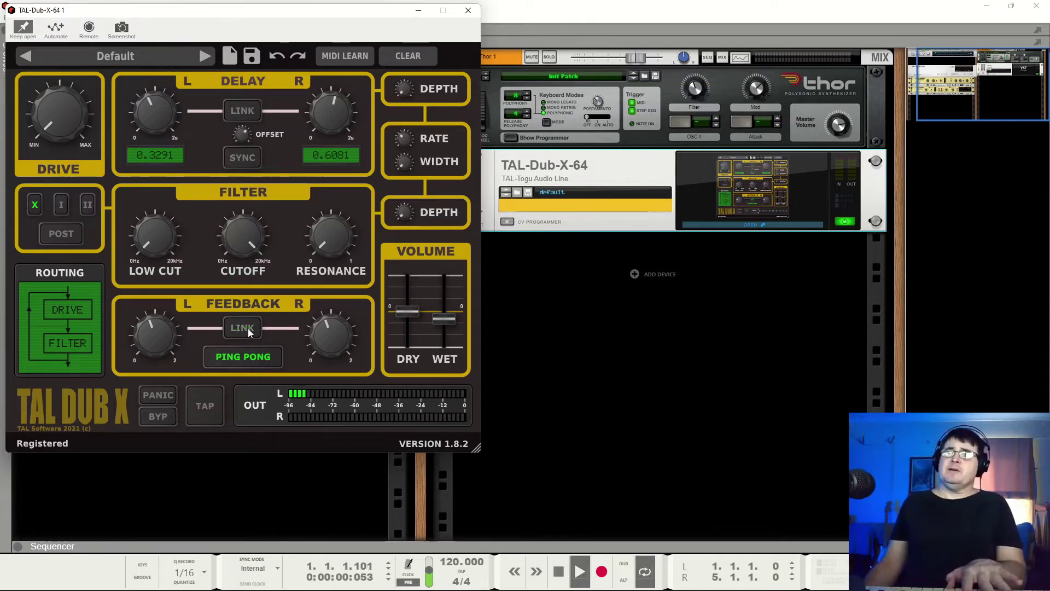
Step: Unlink the feedback with left low and right higher, right delay 0.2943, ping-pong left off
{"action": "left_click", "coordinate": [248, 328]}
{"action": "left_click", "coordinate": [268, 358]}
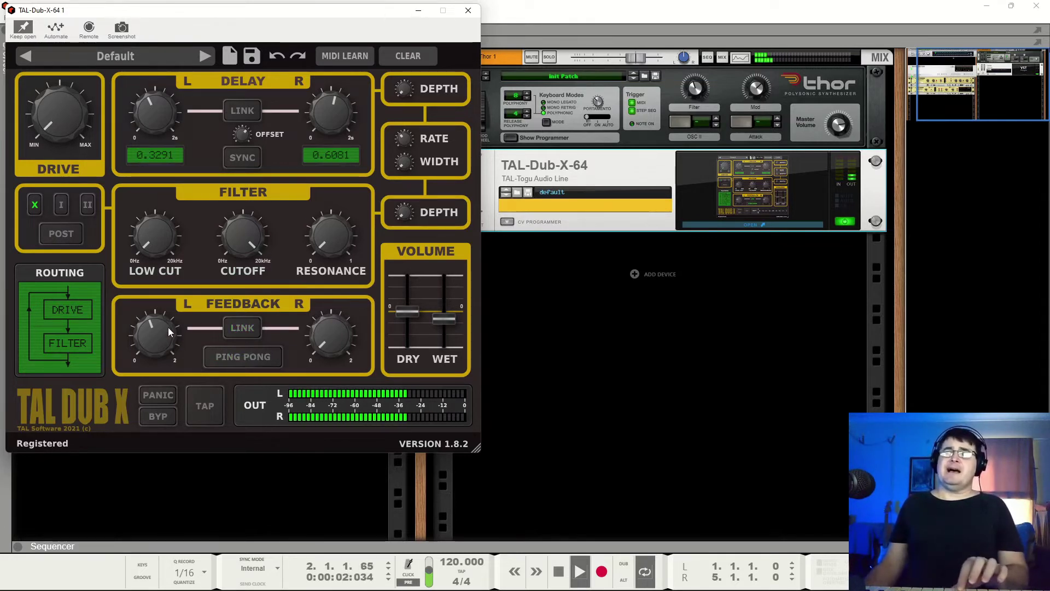
{"action": "scroll", "coordinate": [168, 327], "scroll_direction": "down", "scroll_amount": 4}
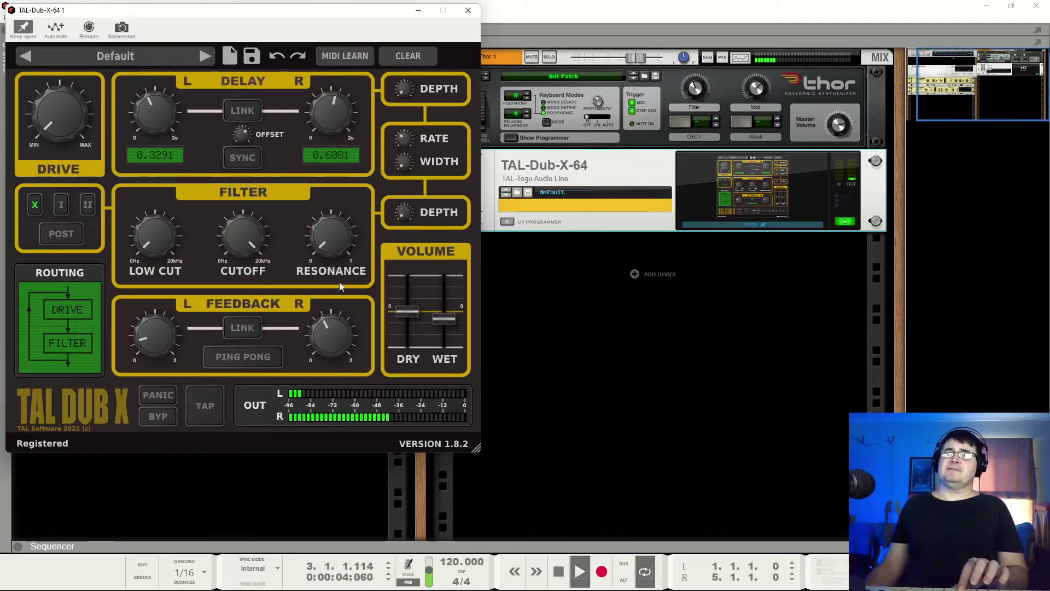
{"action": "scroll", "coordinate": [330, 337], "scroll_direction": "up", "scroll_amount": 4}
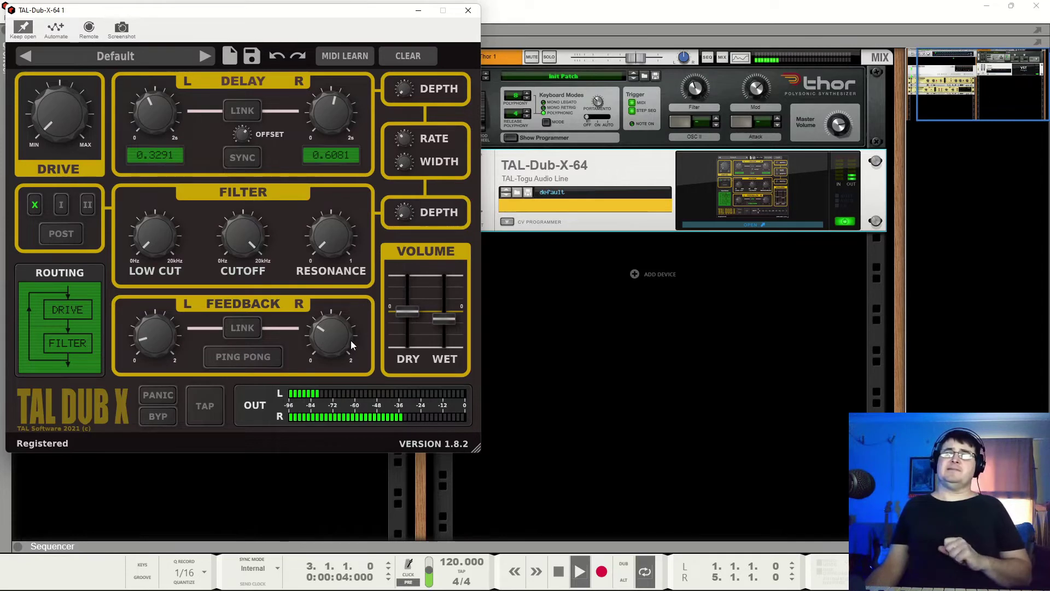
{"action": "scroll", "coordinate": [329, 123], "scroll_direction": "down", "scroll_amount": 2}
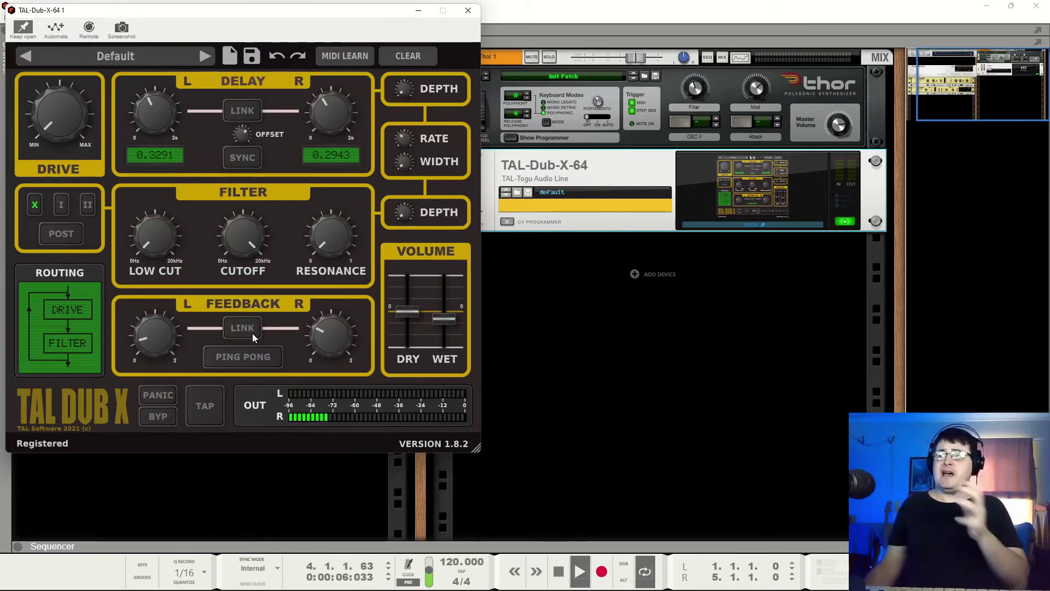
{"action": "left_click", "coordinate": [251, 355]}
{"action": "left_click", "coordinate": [254, 357]}
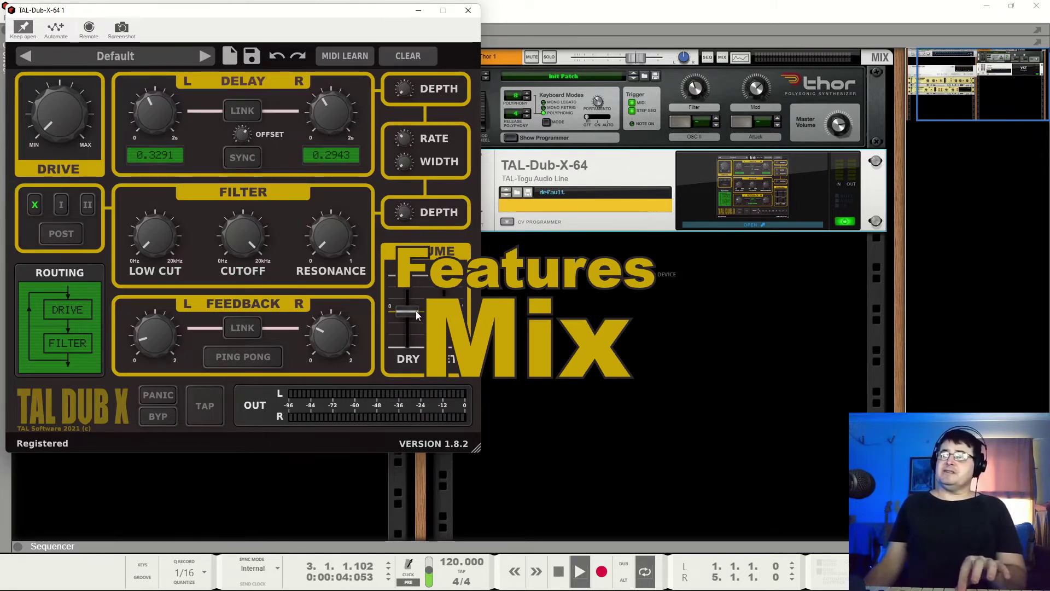
Step: Relink the feedback, reset the dry fader to 0, and set wet just below dry
{"action": "left_click_drag", "start_coordinate": [416, 311], "coordinate": [416, 416]}
{"action": "left_click_drag", "start_coordinate": [444, 346], "coordinate": [459, 303]}
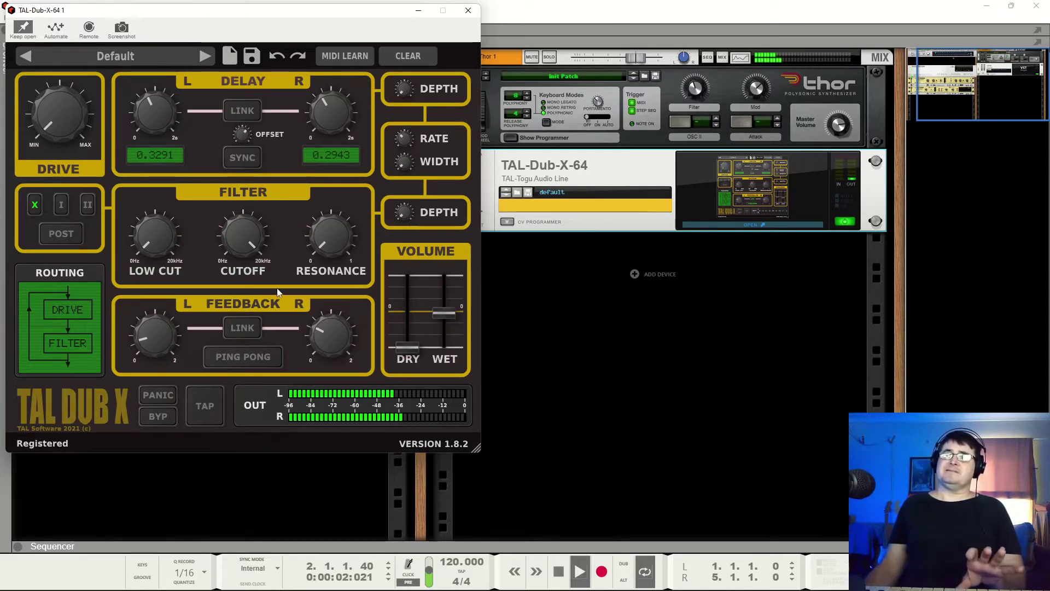
{"action": "left_click", "coordinate": [236, 331]}
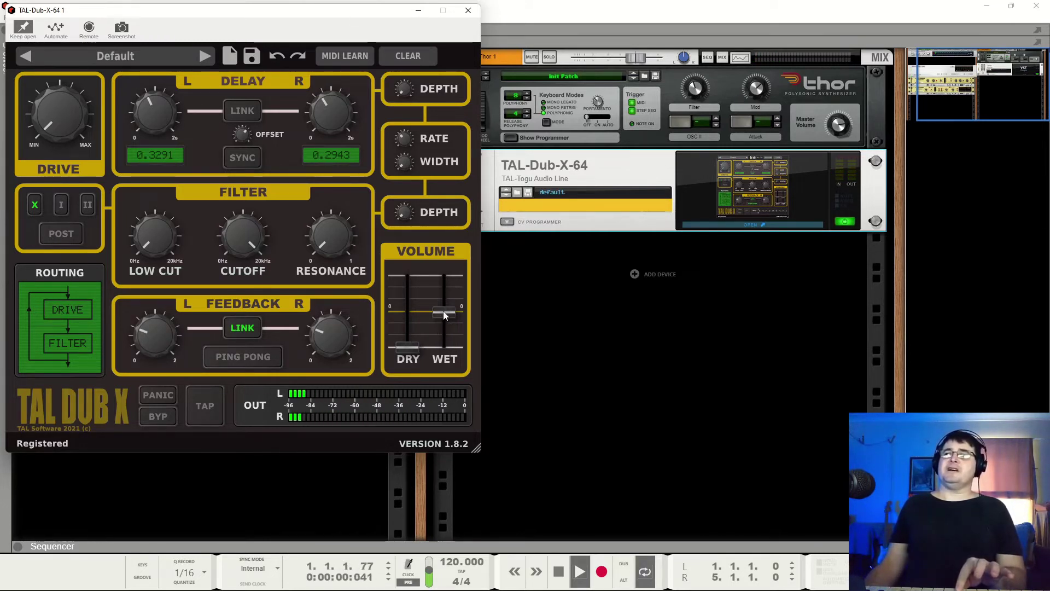
{"action": "left_click_drag", "start_coordinate": [443, 313], "coordinate": [409, 329]}
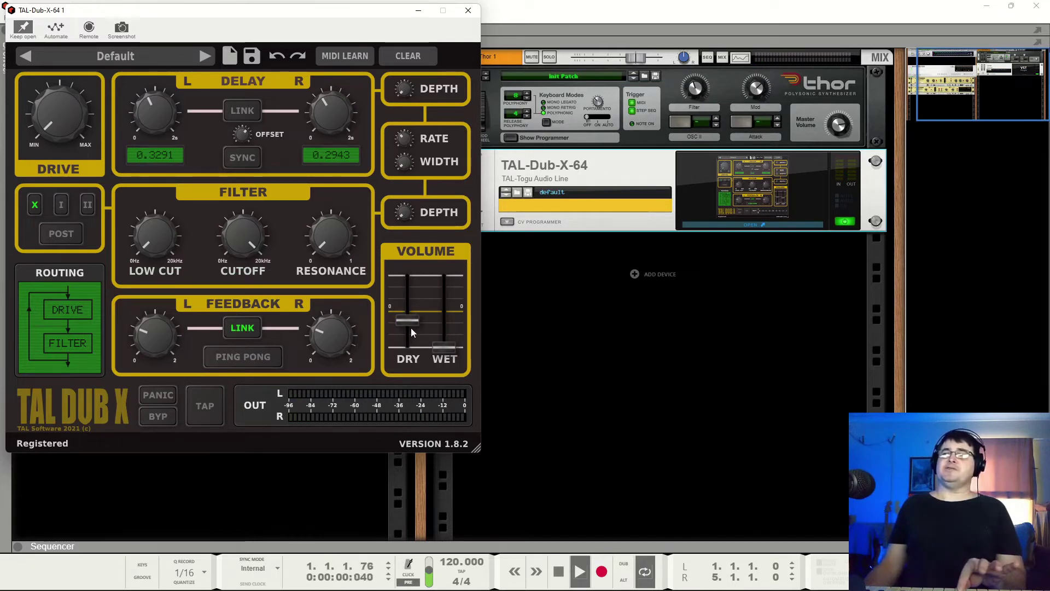
{"action": "double_click", "coordinate": [408, 322]}
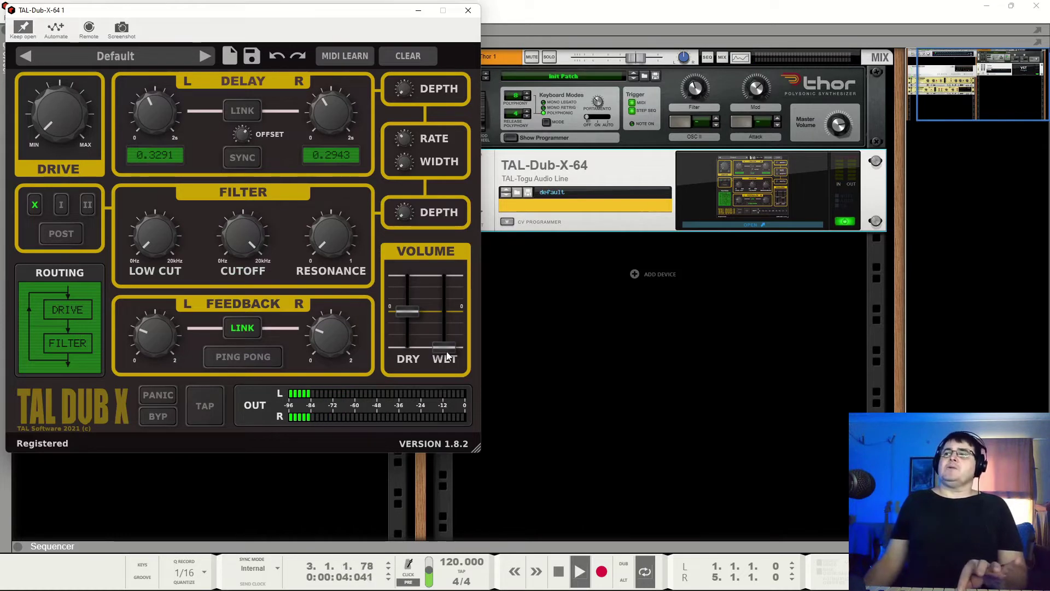
{"action": "left_click_drag", "start_coordinate": [446, 350], "coordinate": [449, 327]}
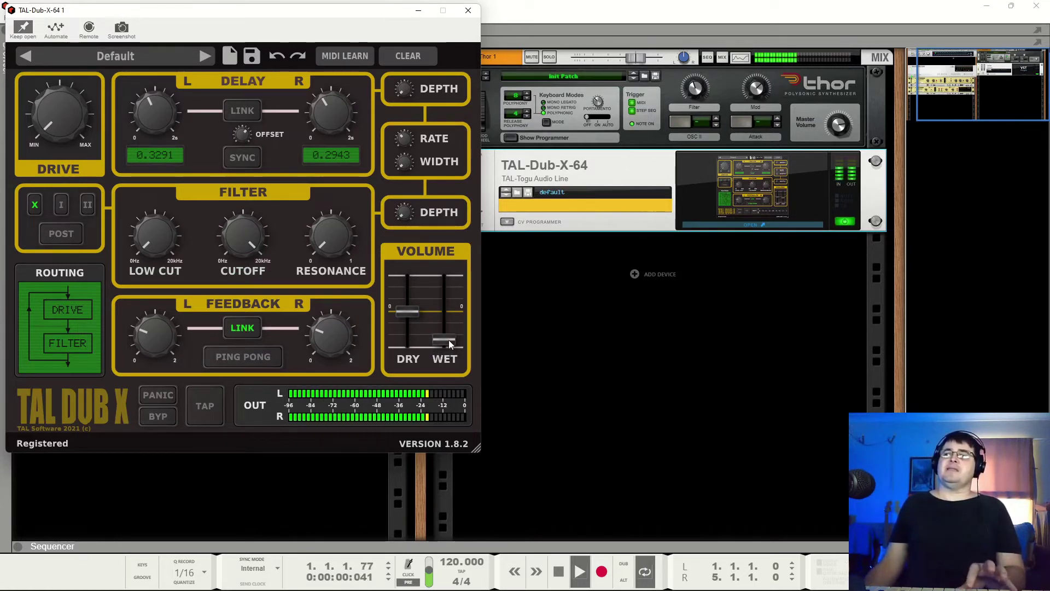
{"action": "scroll", "coordinate": [435, 329], "scroll_direction": "up", "scroll_amount": 2}
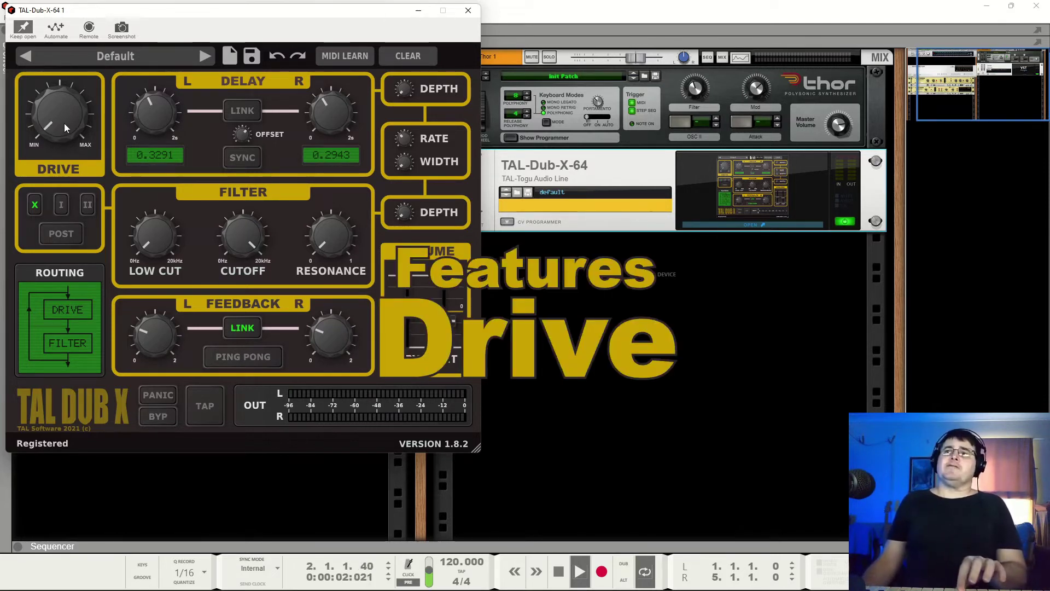
Step: Raise the drive, nudge the wet level up, and audition drive modes I and II
{"action": "left_click_drag", "start_coordinate": [64, 106], "coordinate": [92, 127]}
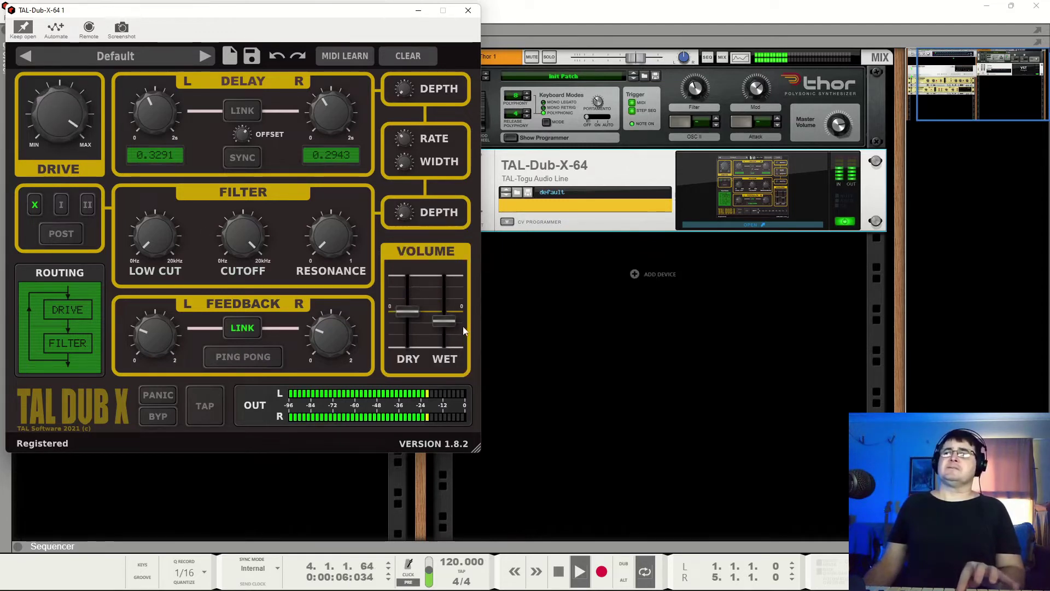
{"action": "left_click_drag", "start_coordinate": [451, 320], "coordinate": [454, 318]}
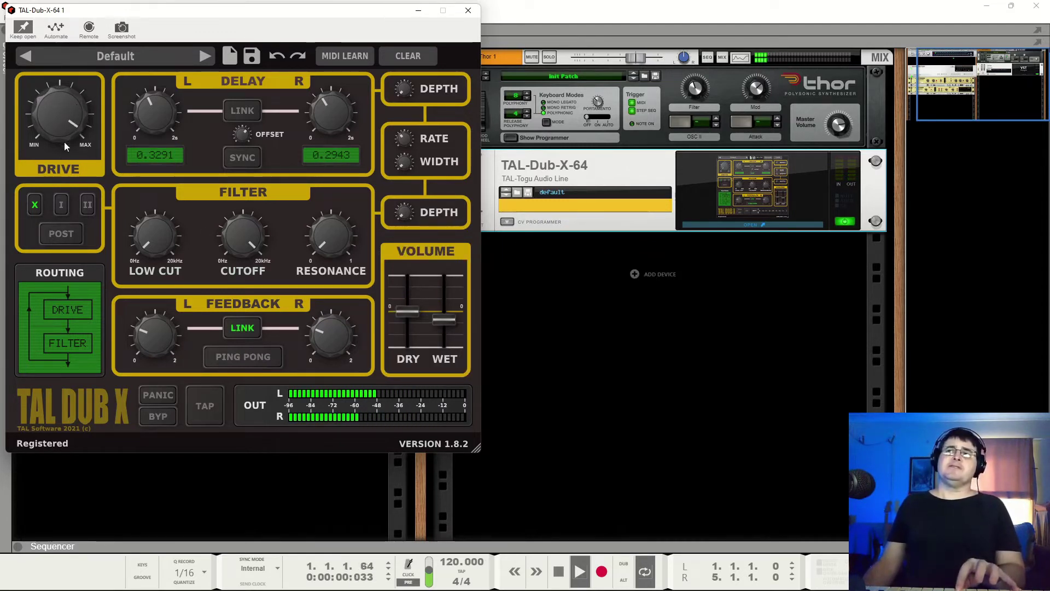
{"action": "left_click", "coordinate": [61, 207]}
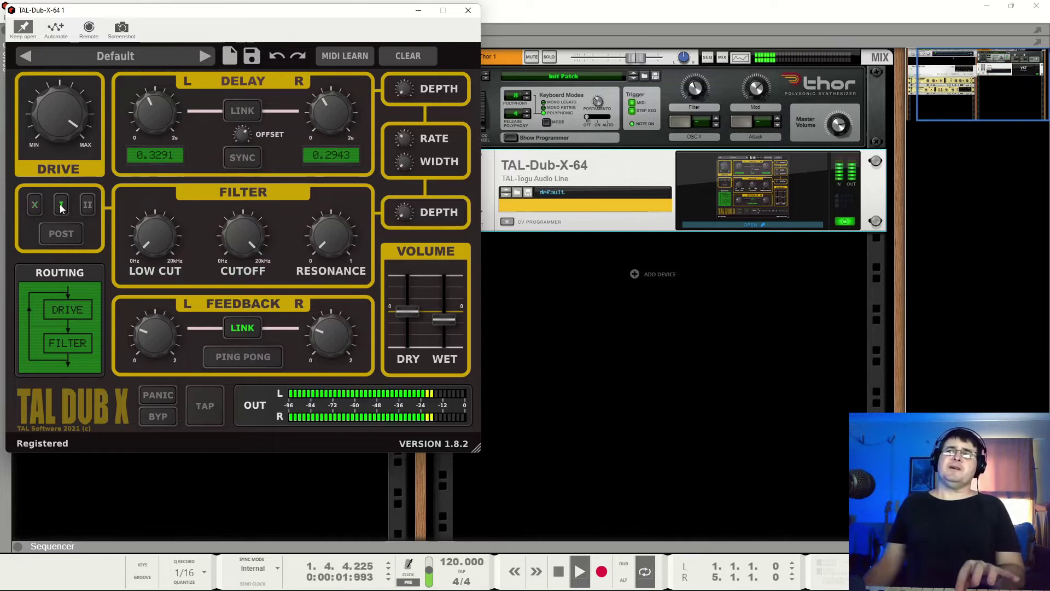
{"action": "left_click", "coordinate": [89, 203]}
{"action": "left_click_drag", "start_coordinate": [67, 119], "coordinate": [63, 104]}
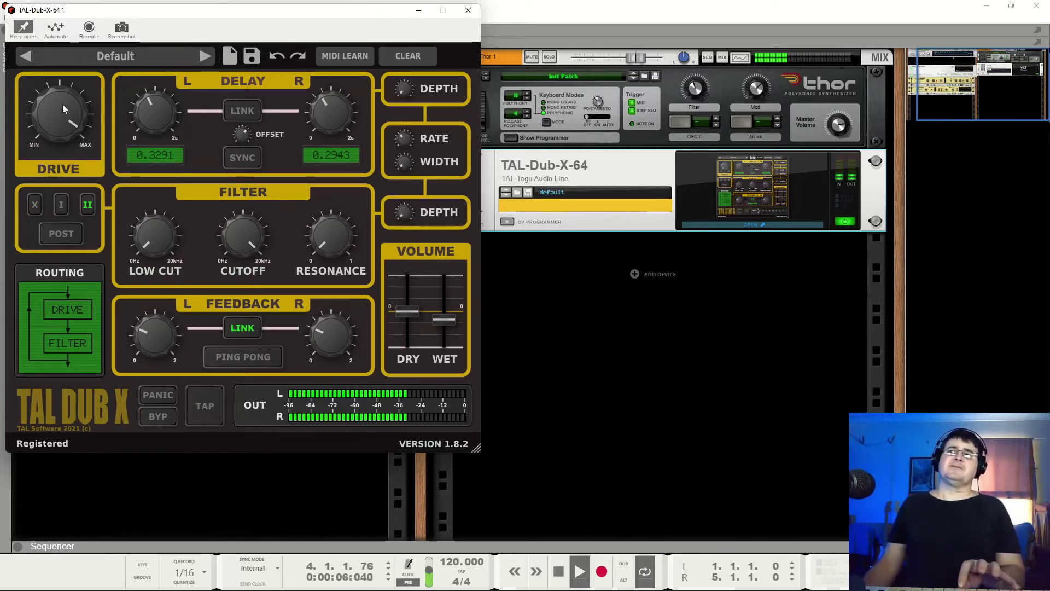
{"action": "left_click", "coordinate": [58, 206]}
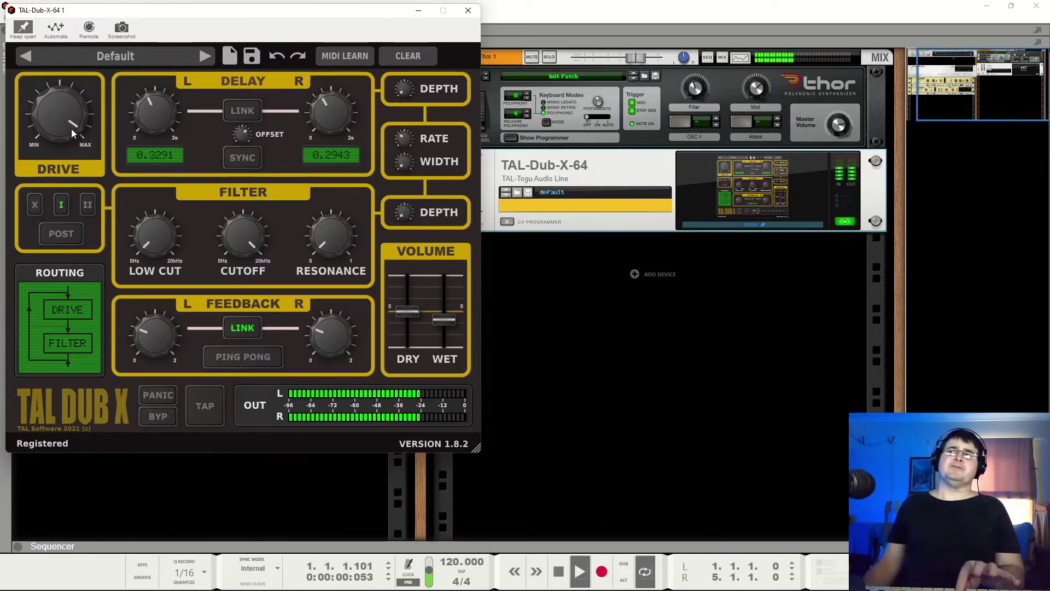
Step: Compare modes X and II at high drive, then settle on X with drive near minimum
{"action": "left_click_drag", "start_coordinate": [69, 127], "coordinate": [64, 192]}
{"action": "left_click", "coordinate": [36, 206]}
{"action": "left_click_drag", "start_coordinate": [59, 123], "coordinate": [59, 101]}
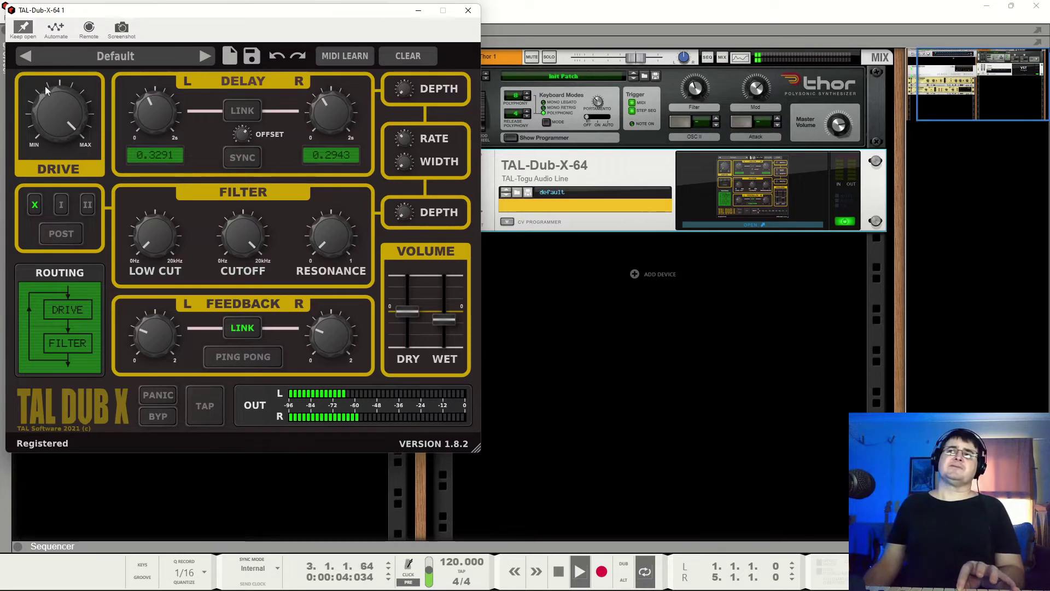
{"action": "left_click", "coordinate": [87, 206]}
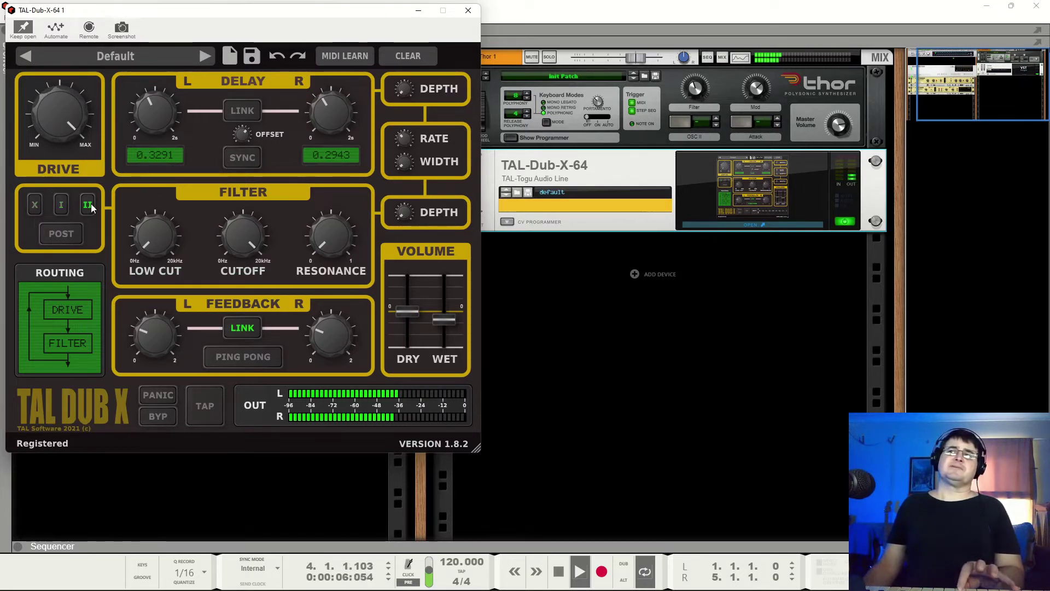
{"action": "left_click", "coordinate": [34, 205]}
{"action": "left_click_drag", "start_coordinate": [59, 120], "coordinate": [96, 239]}
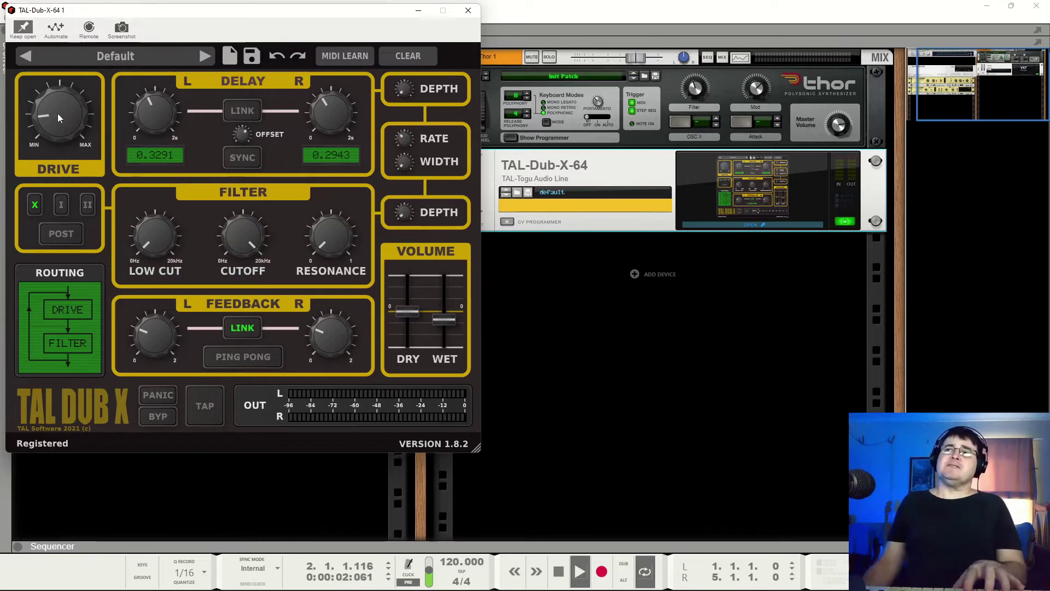
{"action": "left_click_drag", "start_coordinate": [57, 113], "coordinate": [64, 143]}
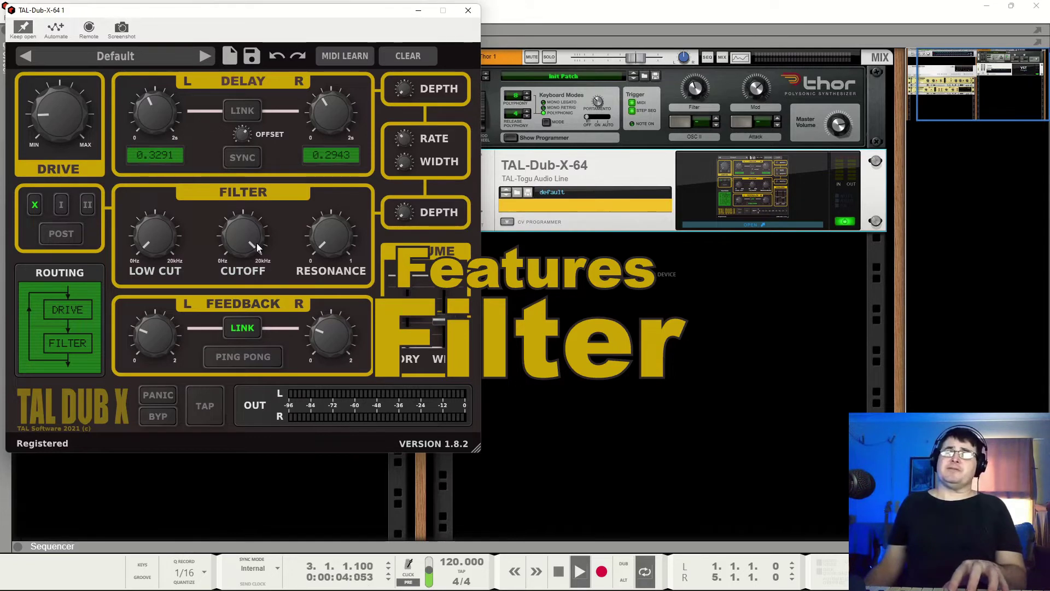
Step: Lower the filter cutoff, boost the resonance, and trim feedback and wet before stopping playback
{"action": "mouse_move", "coordinate": [241, 238]}
{"action": "left_mouse_down"}
{"action": "mouse_move", "coordinate": [241, 275]}
{"action": "mouse_move", "coordinate": [257, 215]}
{"action": "mouse_move", "coordinate": [264, 247]}
{"action": "mouse_move", "coordinate": [254, 234]}
{"action": "mouse_move", "coordinate": [254, 251]}
{"action": "left_mouse_up"}
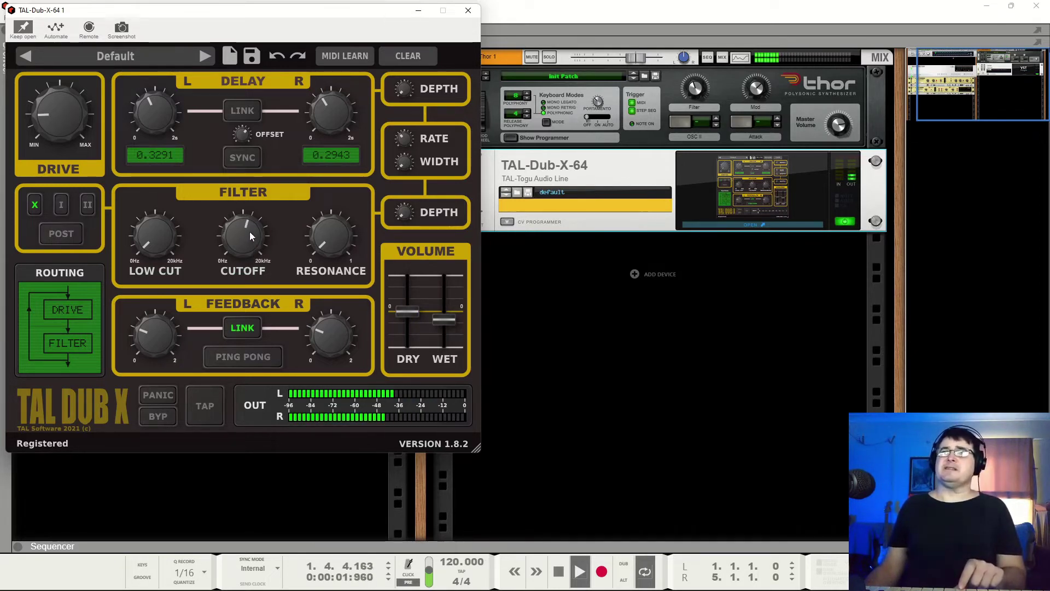
{"action": "mouse_move", "coordinate": [323, 237]}
{"action": "left_mouse_down"}
{"action": "mouse_move", "coordinate": [324, 208]}
{"action": "mouse_move", "coordinate": [331, 246]}
{"action": "mouse_move", "coordinate": [329, 231]}
{"action": "left_mouse_up"}
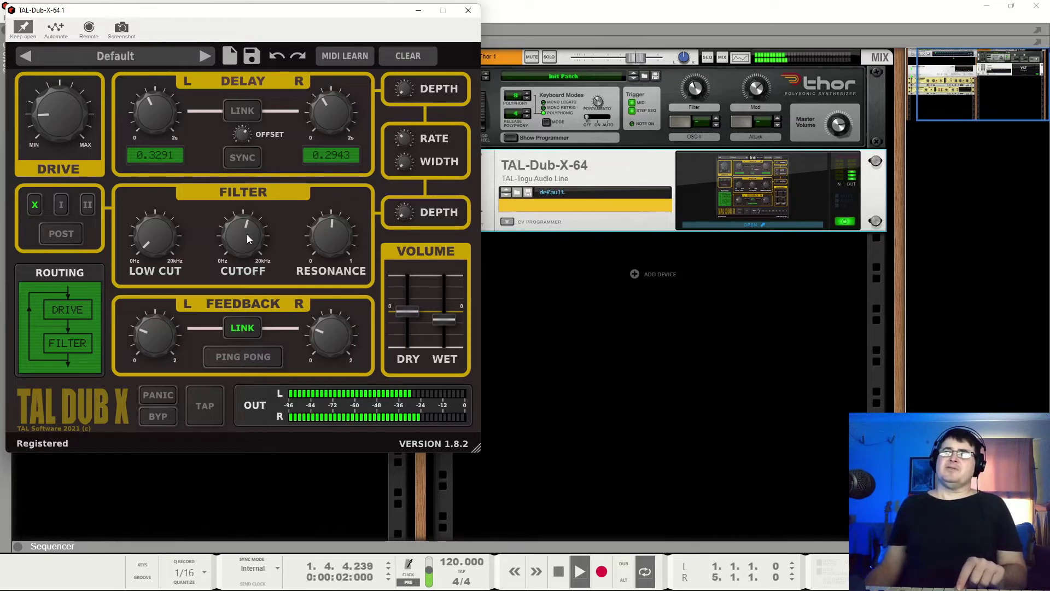
{"action": "left_click_drag", "start_coordinate": [324, 333], "coordinate": [320, 338]}
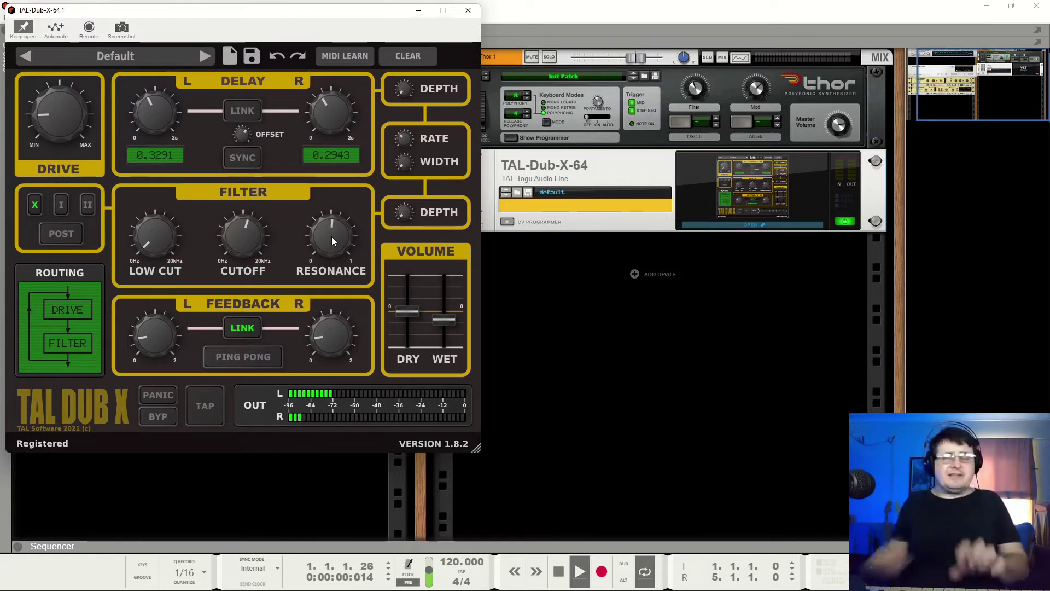
{"action": "left_click_drag", "start_coordinate": [332, 240], "coordinate": [340, 239]}
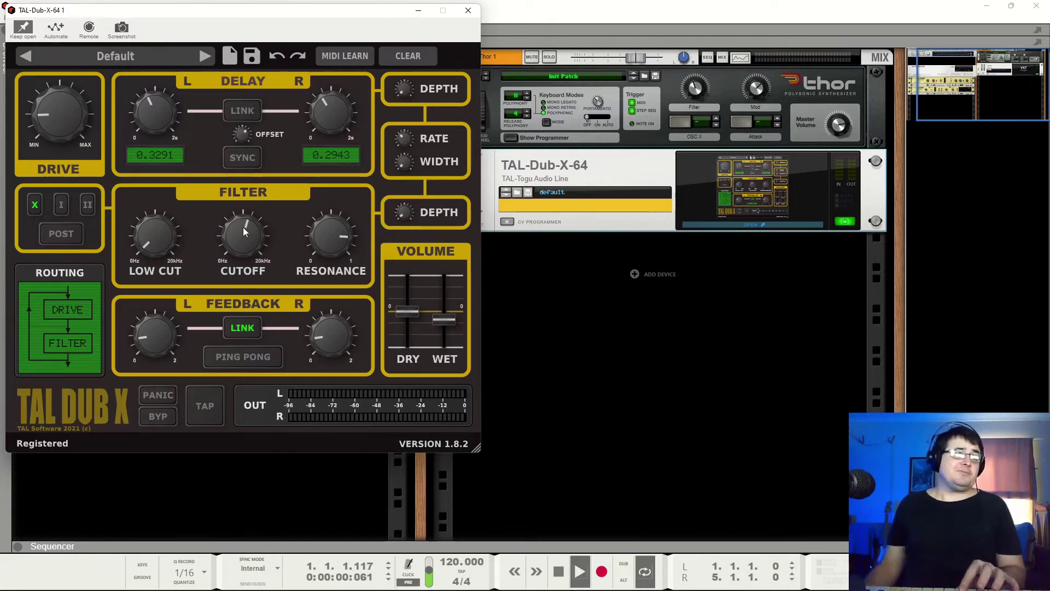
{"action": "mouse_move", "coordinate": [243, 227]}
{"action": "left_mouse_down"}
{"action": "mouse_move", "coordinate": [233, 229]}
{"action": "mouse_move", "coordinate": [250, 233]}
{"action": "left_mouse_up"}
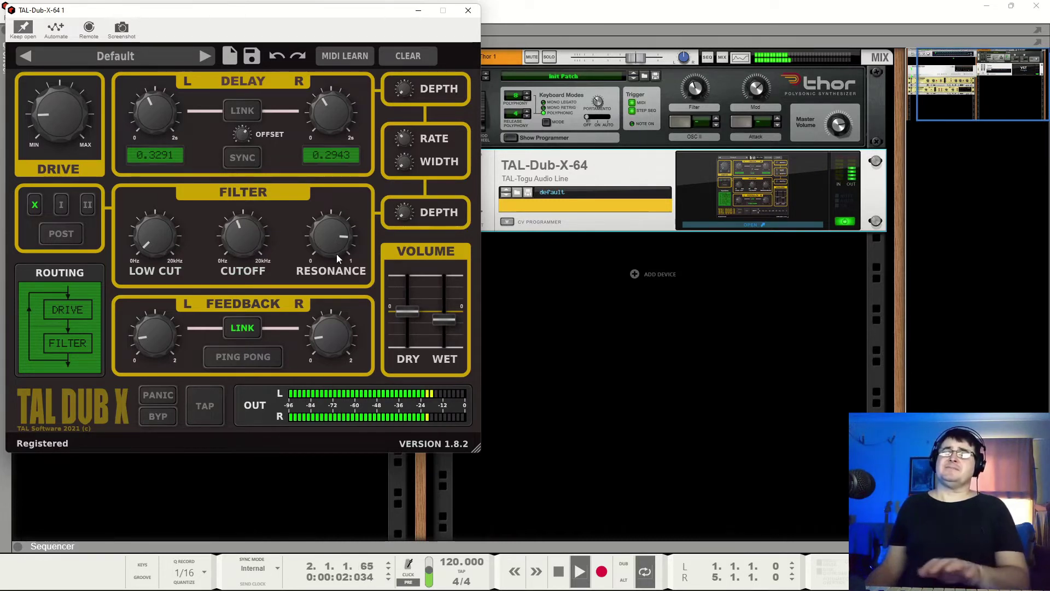
{"action": "left_click_drag", "start_coordinate": [440, 323], "coordinate": [441, 334]}
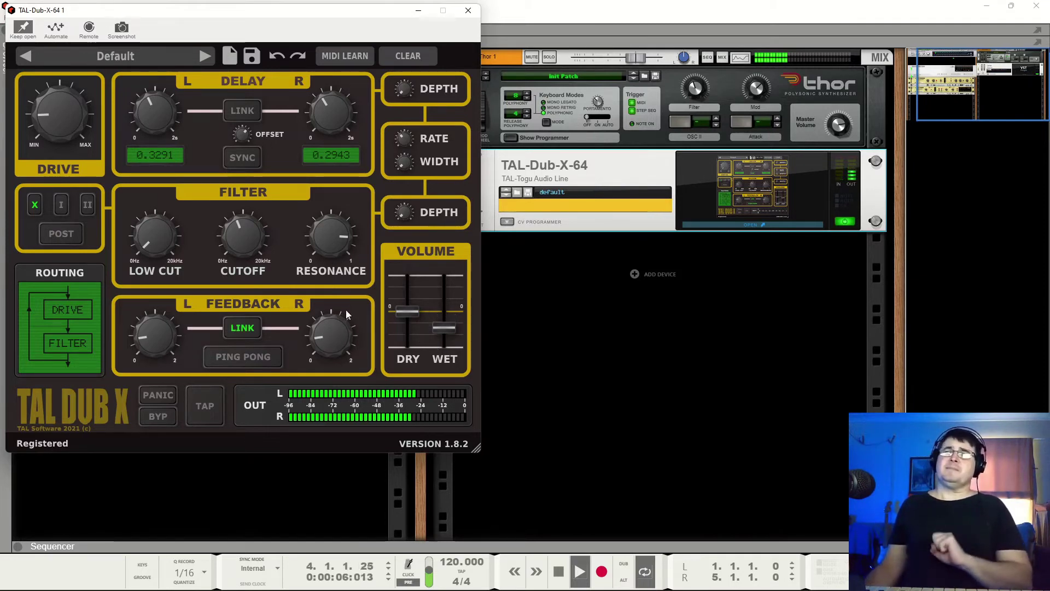
{"action": "key", "text": "space"}
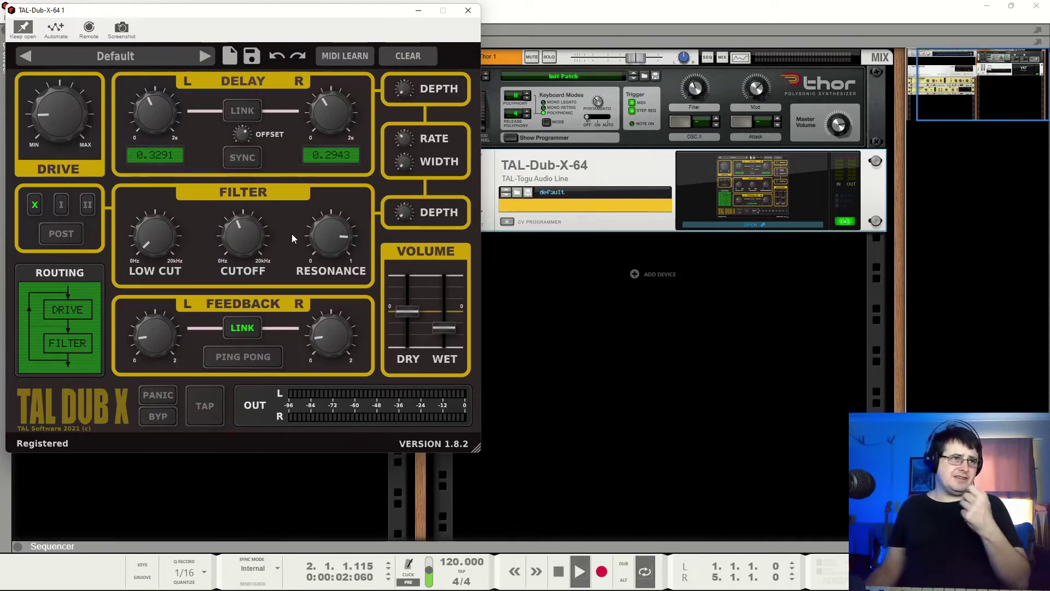
Step: Raise the low cut, set cutoff to 12 o'clock, resonance to the middle, and nudge feedback up
{"action": "left_click_drag", "start_coordinate": [156, 250], "coordinate": [167, 212]}
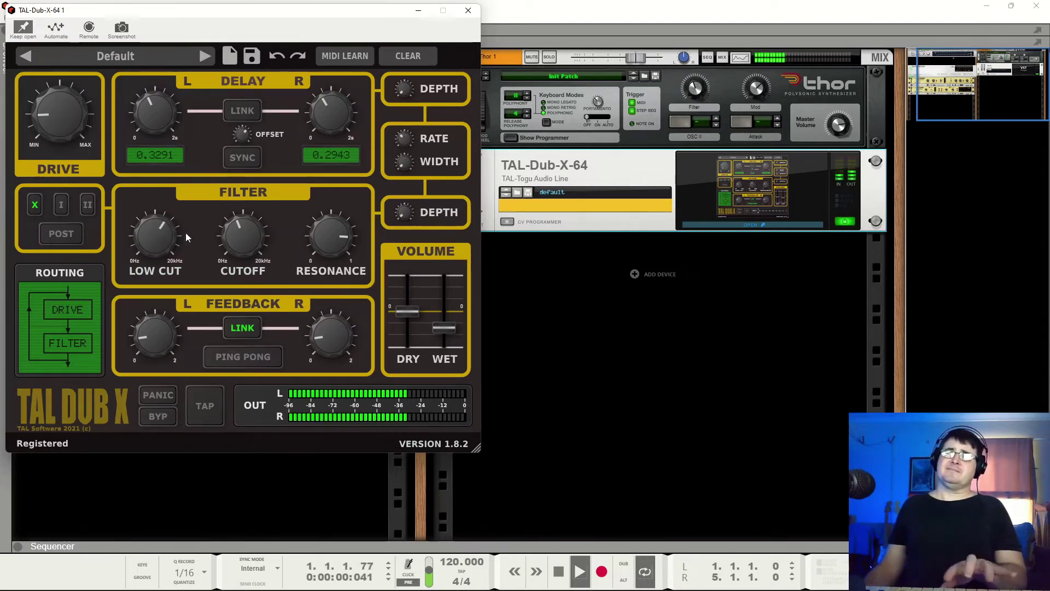
{"action": "left_click_drag", "start_coordinate": [245, 242], "coordinate": [346, 238]}
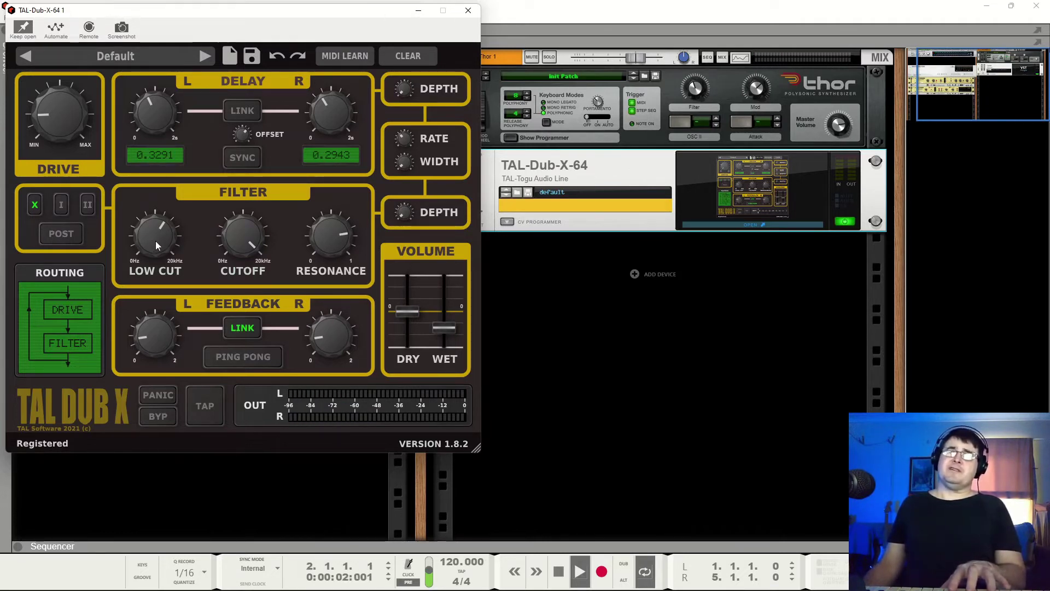
{"action": "left_click_drag", "start_coordinate": [159, 230], "coordinate": [179, 297]}
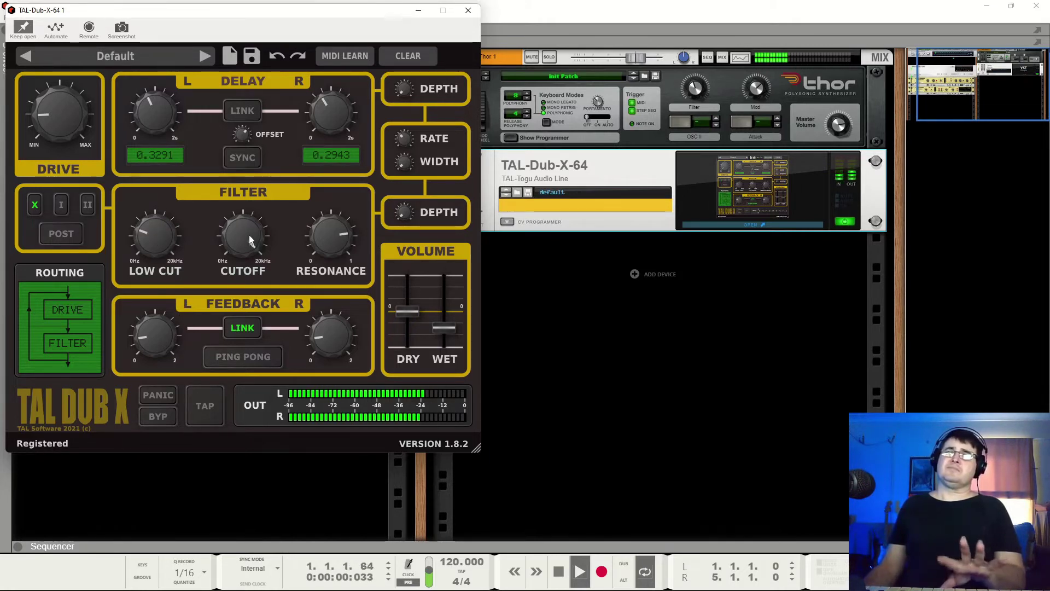
{"action": "mouse_move", "coordinate": [249, 236]}
{"action": "left_mouse_down"}
{"action": "mouse_move", "coordinate": [257, 223]}
{"action": "mouse_move", "coordinate": [250, 244]}
{"action": "left_mouse_up"}
{"action": "left_click_drag", "start_coordinate": [330, 233], "coordinate": [336, 293]}
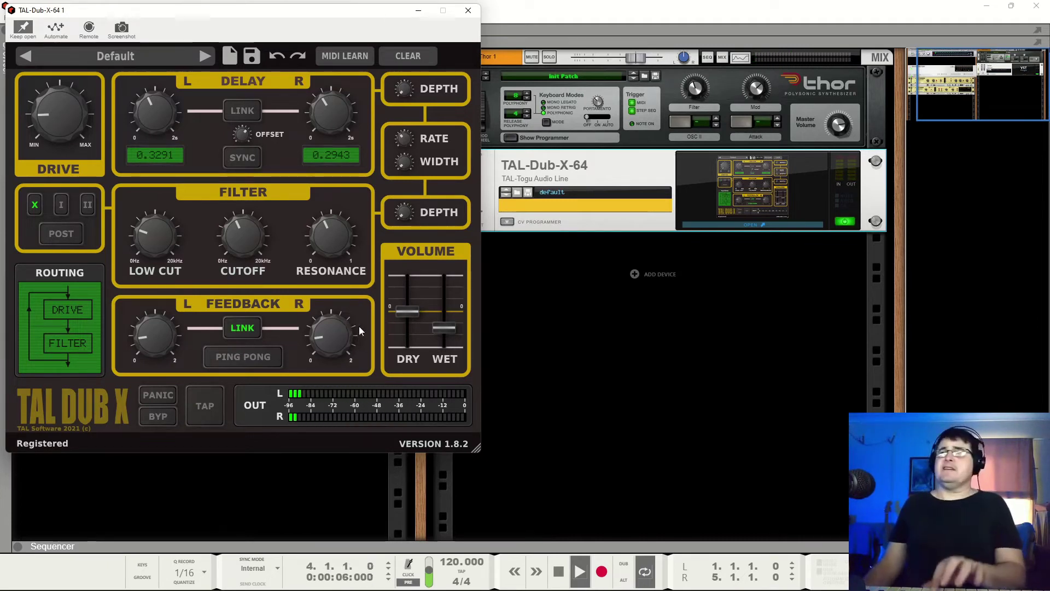
{"action": "left_click_drag", "start_coordinate": [331, 336], "coordinate": [334, 330]}
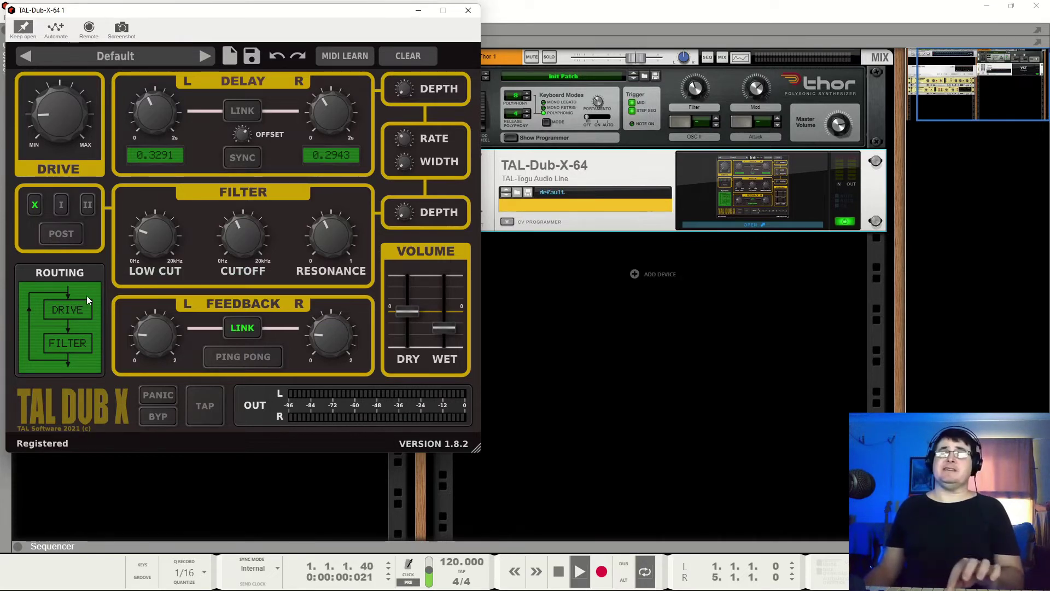
{"action": "left_click", "coordinate": [60, 234]}
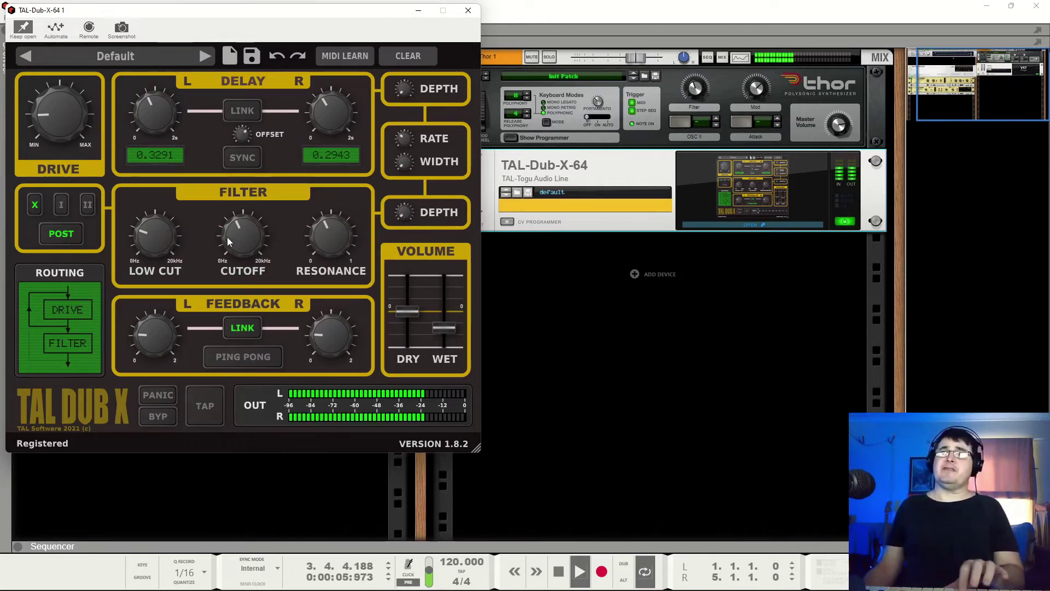
{"action": "left_click_drag", "start_coordinate": [228, 239], "coordinate": [247, 252]}
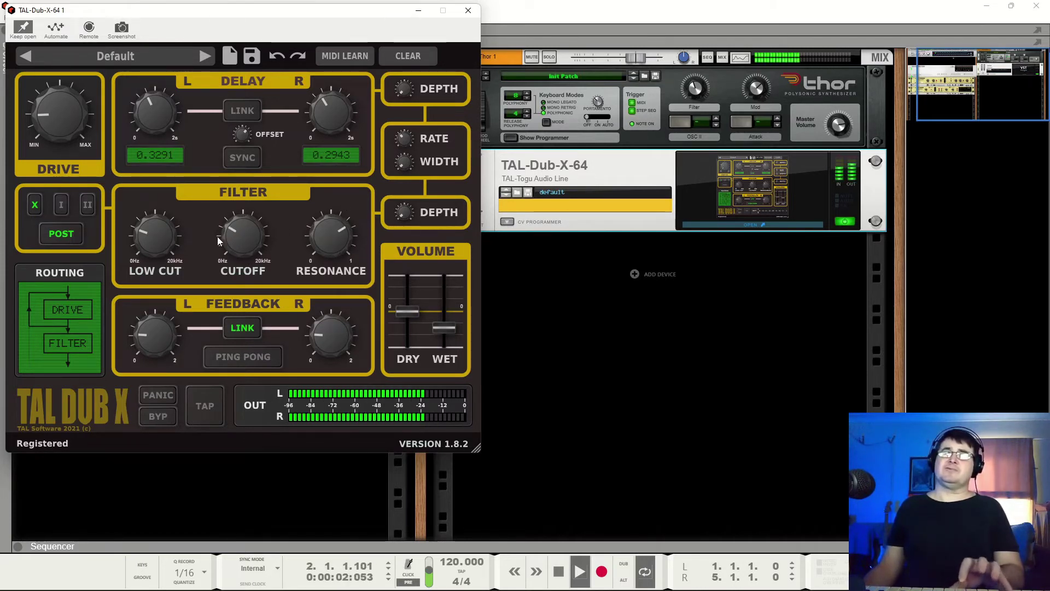
{"action": "left_click", "coordinate": [60, 235]}
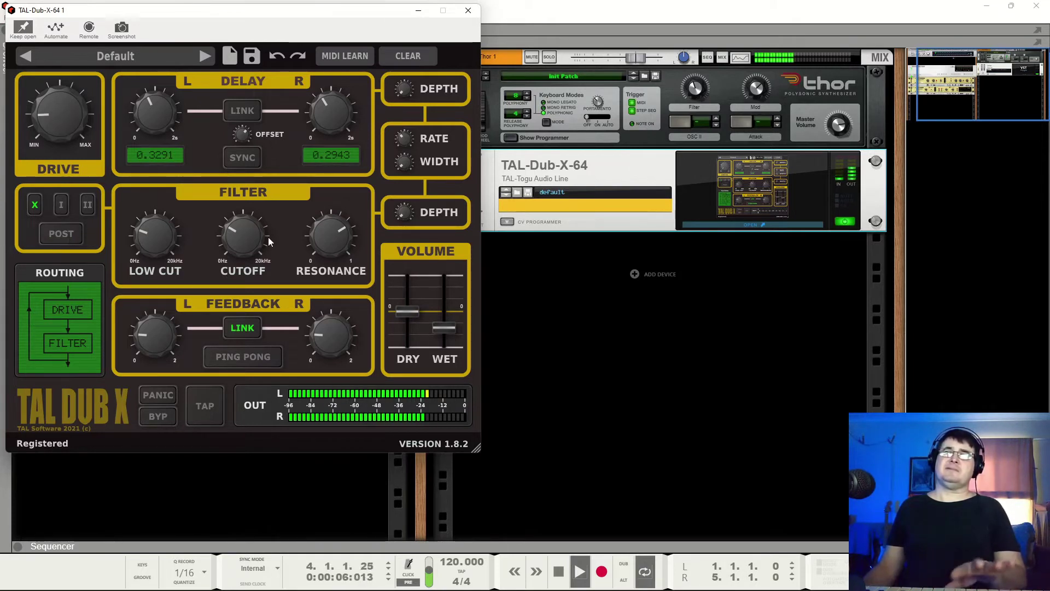
{"action": "left_click_drag", "start_coordinate": [246, 232], "coordinate": [245, 222]}
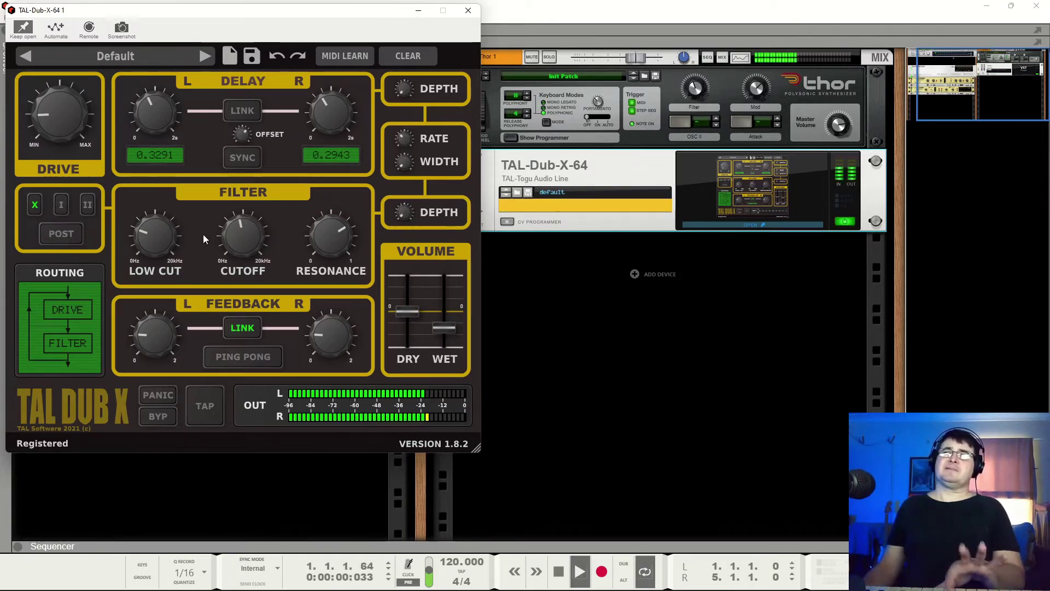
{"action": "left_click", "coordinate": [64, 238]}
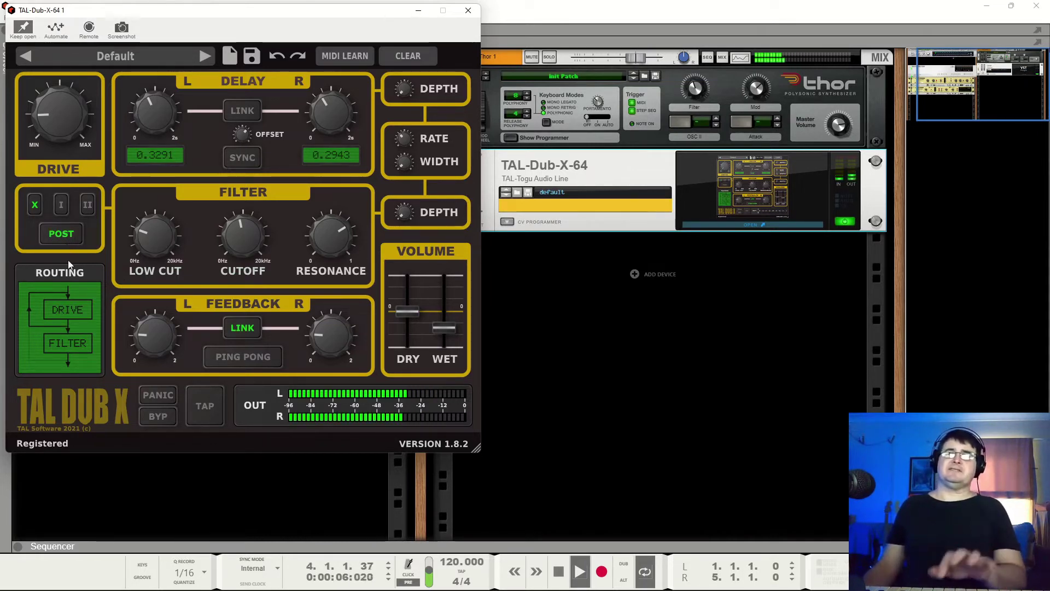
{"action": "left_click", "coordinate": [61, 235]}
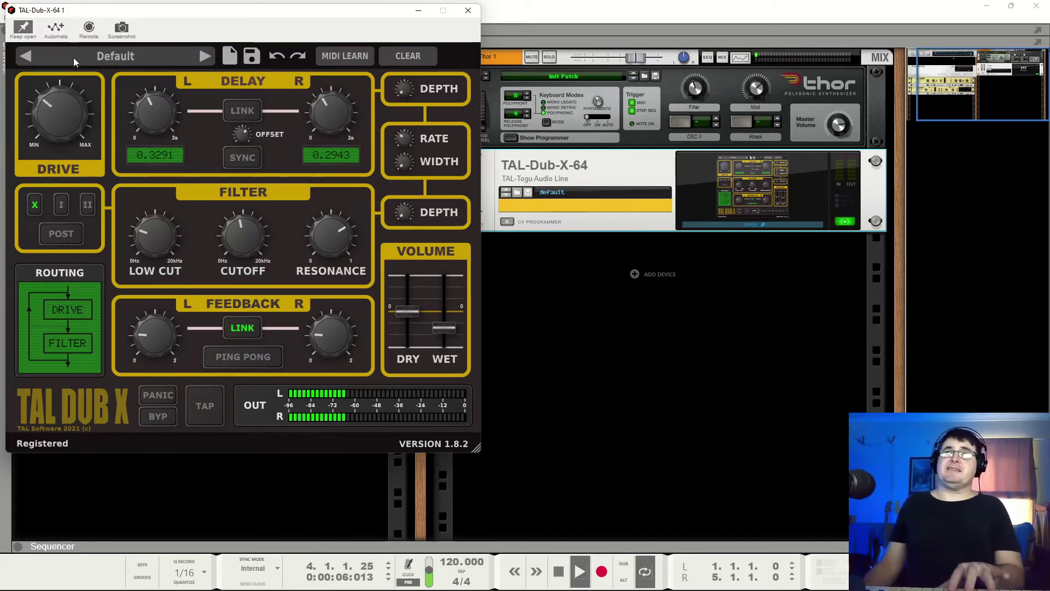
Step: Audition filter modes I and II, return to X, and place the filter after the drive
{"action": "left_click", "coordinate": [61, 205]}
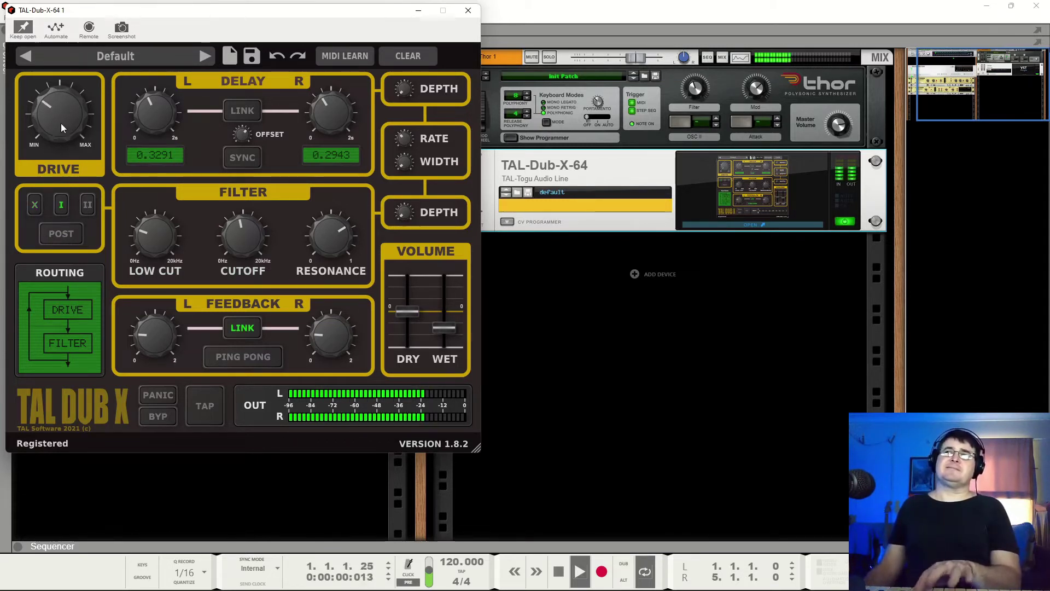
{"action": "left_click", "coordinate": [87, 204]}
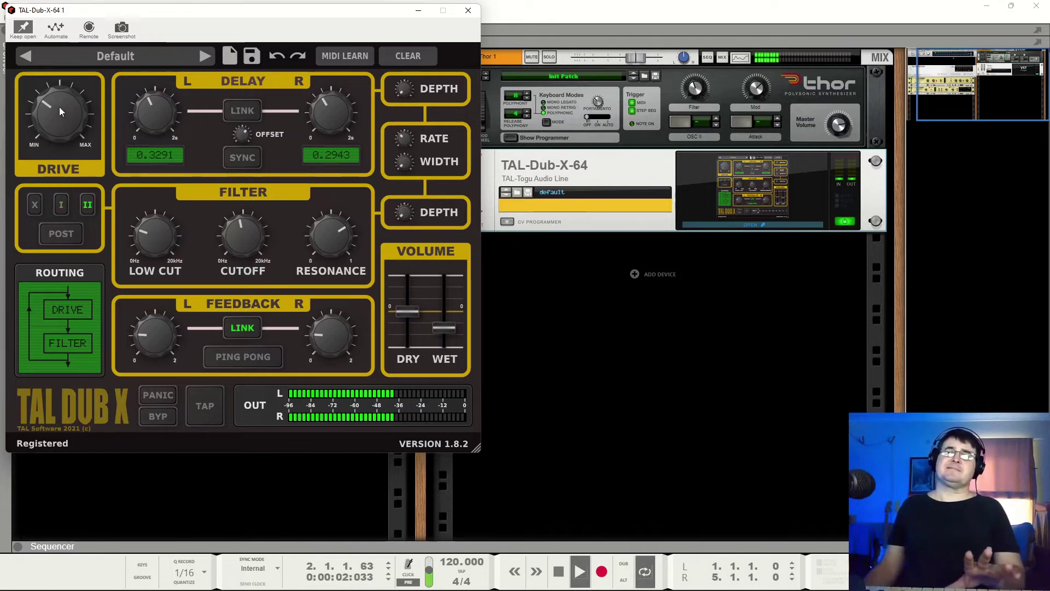
{"action": "left_click", "coordinate": [34, 206]}
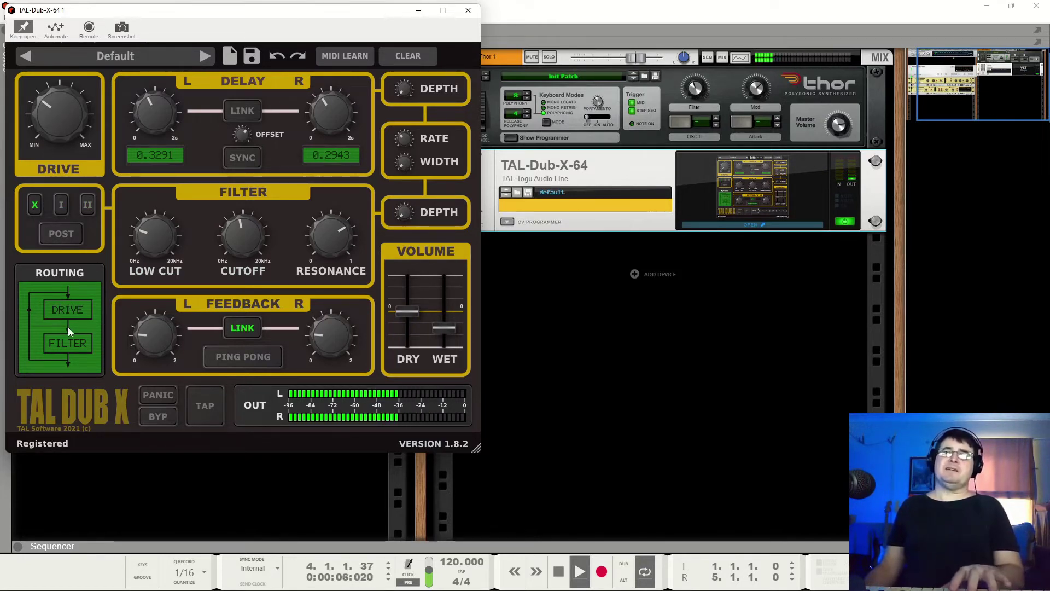
{"action": "left_click", "coordinate": [73, 232]}
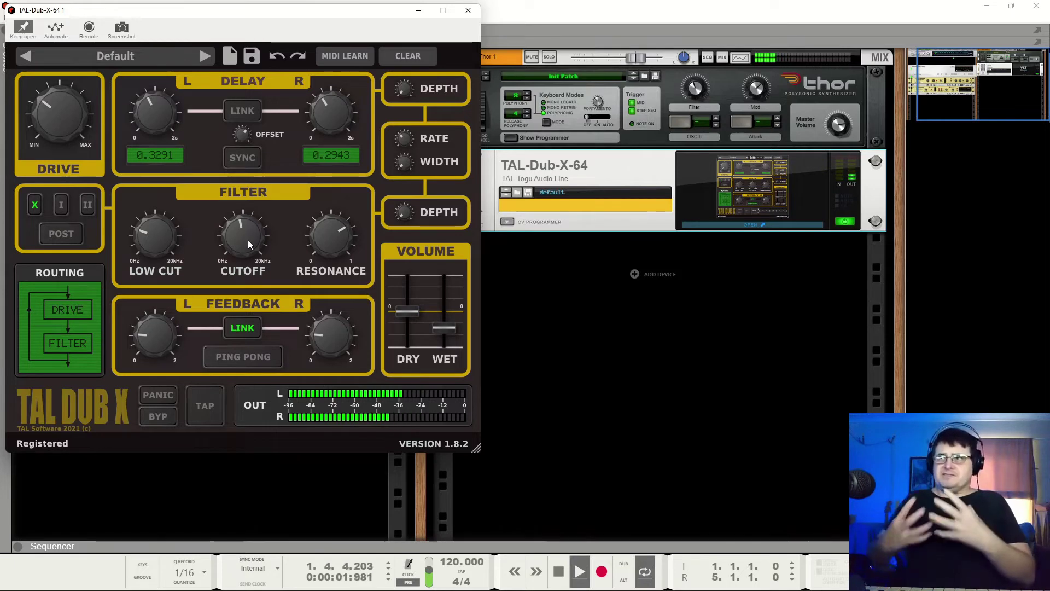
Step: Drop resonance near minimum, open the cutoff, raise linked feedback, and add slight resonance back
{"action": "left_click_drag", "start_coordinate": [331, 235], "coordinate": [335, 312]}
{"action": "mouse_move", "coordinate": [269, 250]}
{"action": "left_mouse_down"}
{"action": "mouse_move", "coordinate": [253, 239]}
{"action": "mouse_move", "coordinate": [285, 183]}
{"action": "mouse_move", "coordinate": [250, 244]}
{"action": "left_mouse_up"}
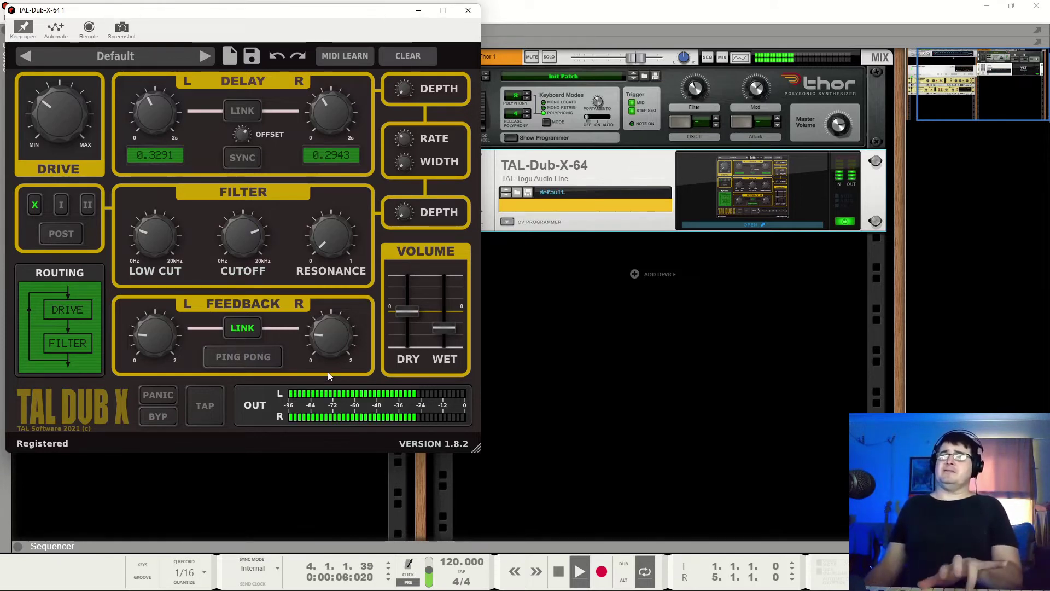
{"action": "left_click_drag", "start_coordinate": [329, 333], "coordinate": [331, 328]}
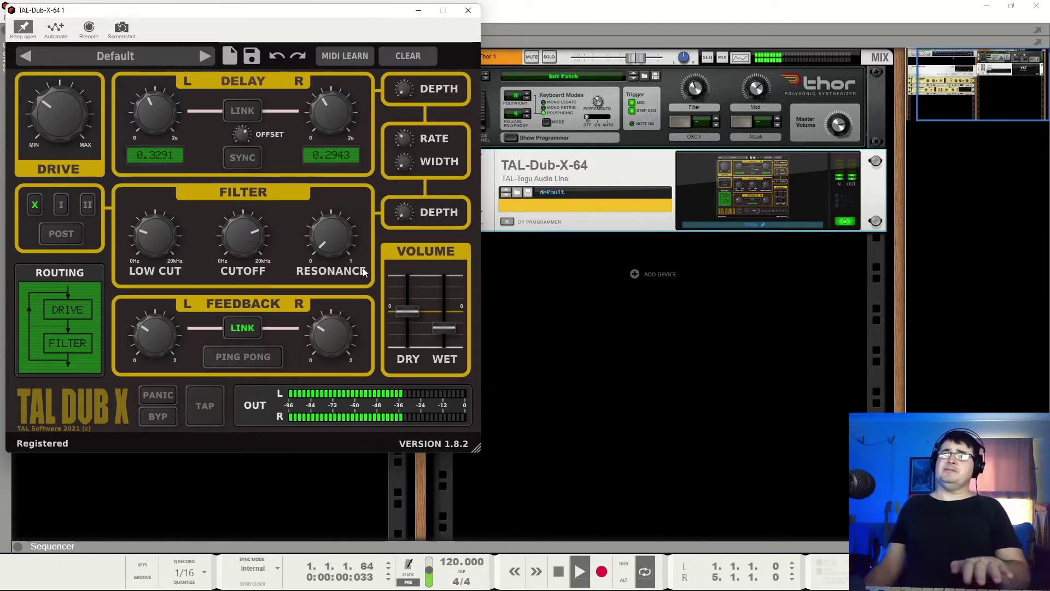
{"action": "left_click_drag", "start_coordinate": [338, 247], "coordinate": [338, 239]}
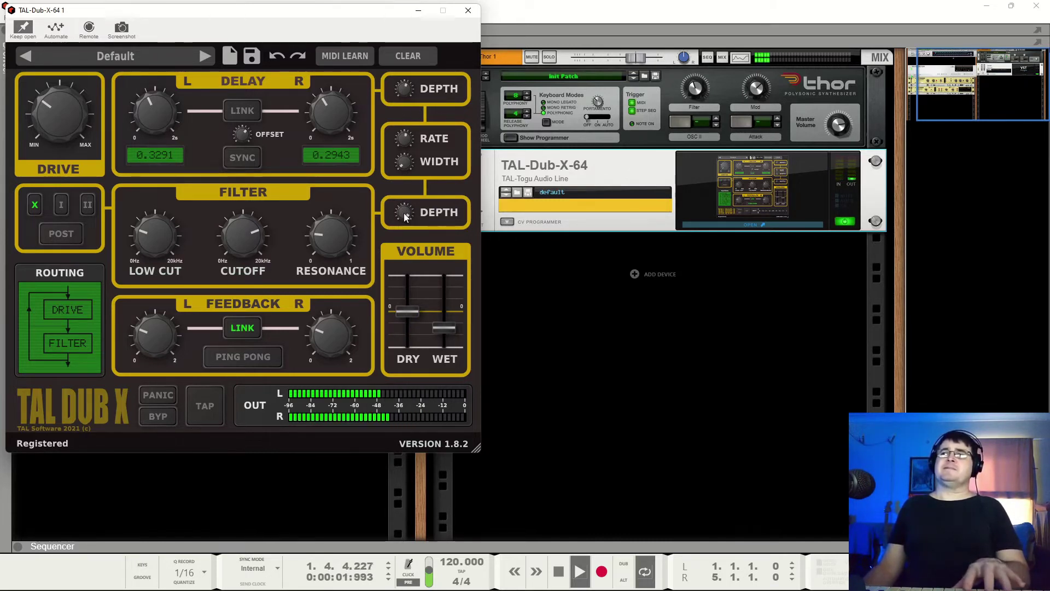
Step: Boost resonance, return cutoff to 12 o'clock, then settle resonance around 10 o'clock
{"action": "left_click_drag", "start_coordinate": [331, 244], "coordinate": [331, 187]}
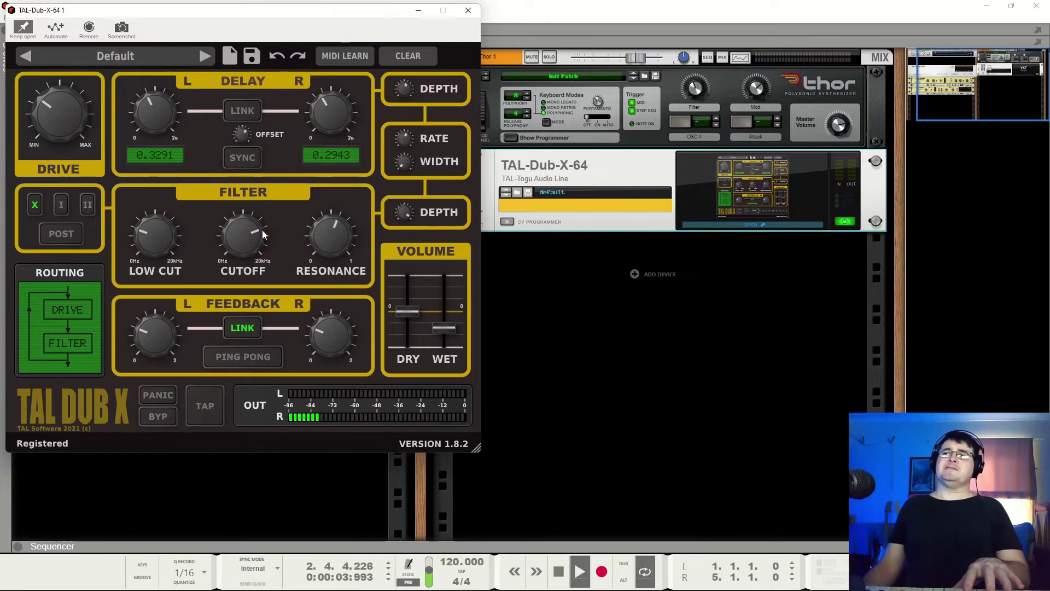
{"action": "left_click_drag", "start_coordinate": [262, 239], "coordinate": [263, 257]}
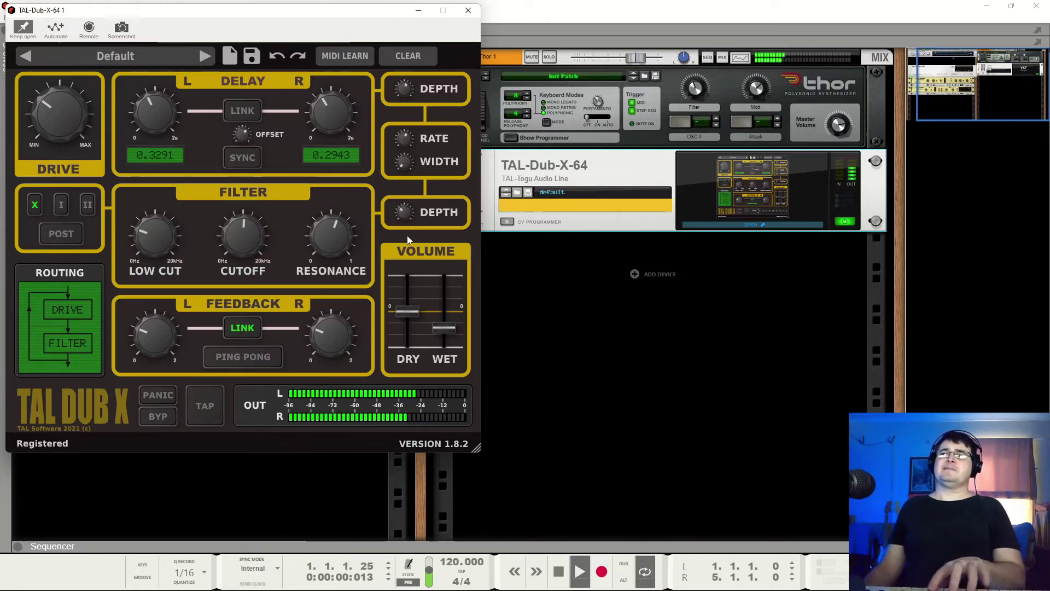
{"action": "left_click_drag", "start_coordinate": [333, 236], "coordinate": [336, 288]}
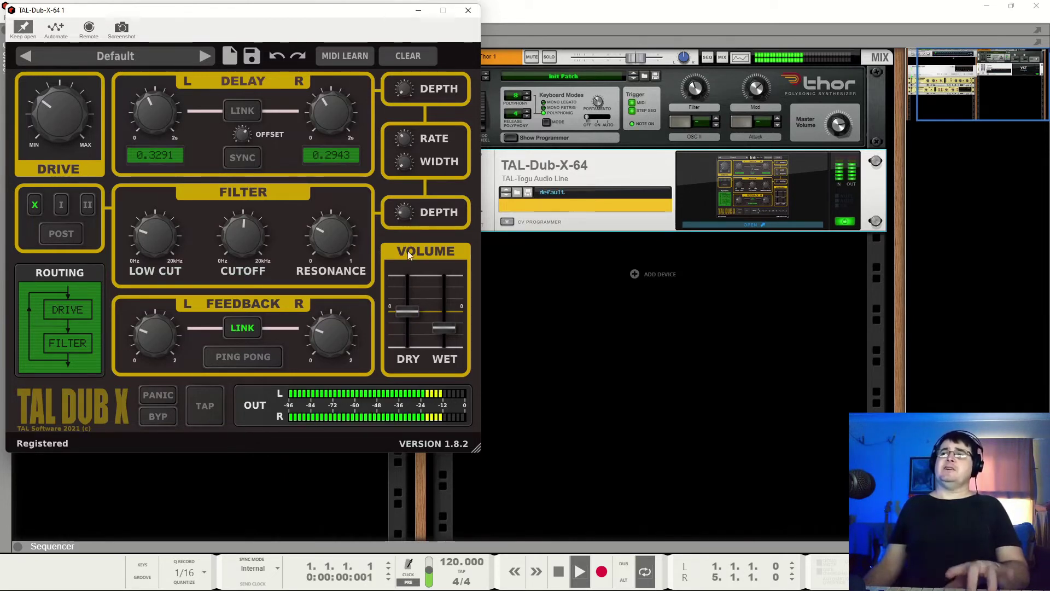
Step: Shorten the delays to tiny times, reaching 0.0157 left and 0.0110 right
{"action": "left_click_drag", "start_coordinate": [154, 114], "coordinate": [156, 173]}
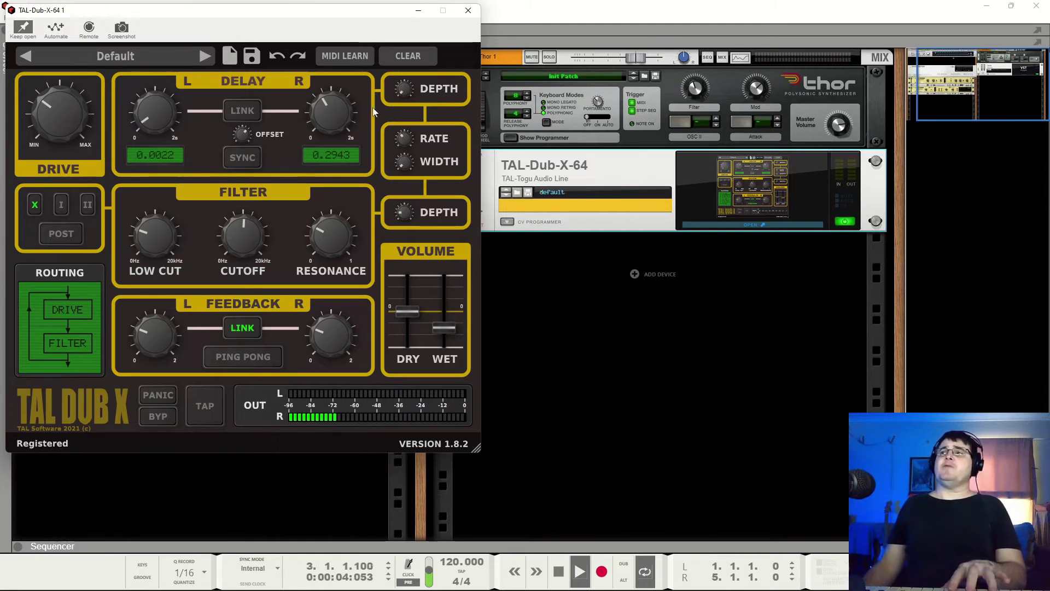
{"action": "left_click_drag", "start_coordinate": [340, 155], "coordinate": [339, 167]}
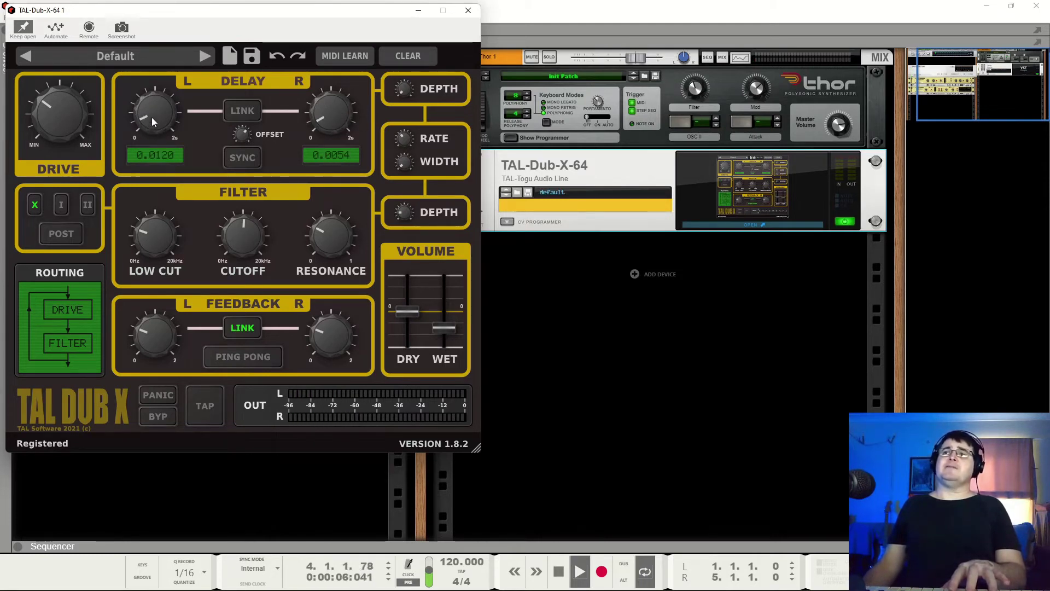
{"action": "left_click_drag", "start_coordinate": [152, 118], "coordinate": [152, 120]}
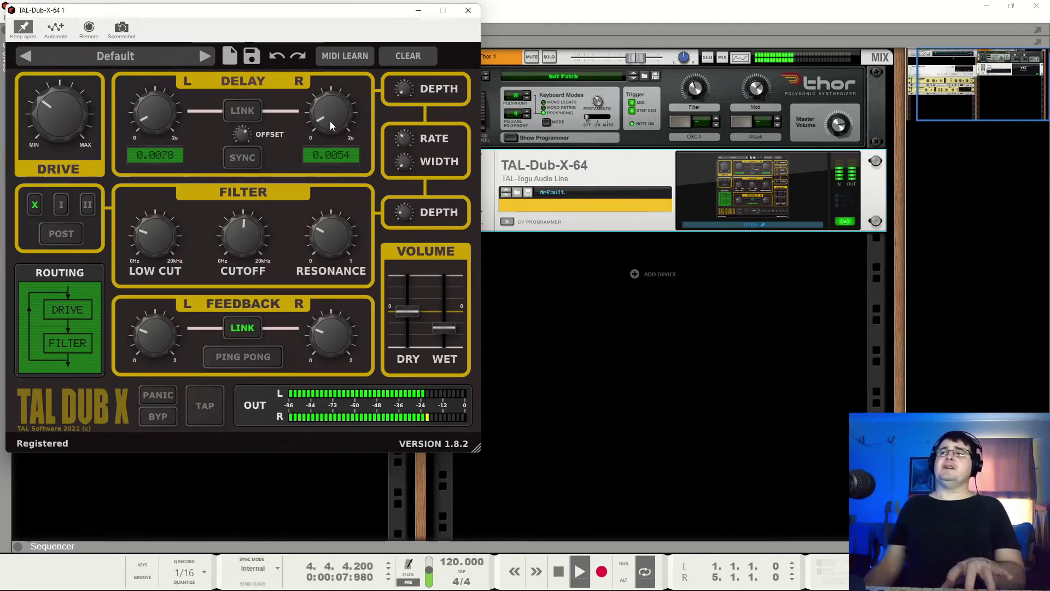
{"action": "left_click_drag", "start_coordinate": [329, 124], "coordinate": [332, 115]}
{"action": "left_click_drag", "start_coordinate": [159, 117], "coordinate": [156, 114]}
Step: Adjust the linked feedback by ear and lengthen the delays past 0.0283 right and 0.0418 left
{"action": "left_click_drag", "start_coordinate": [329, 334], "coordinate": [329, 327]}
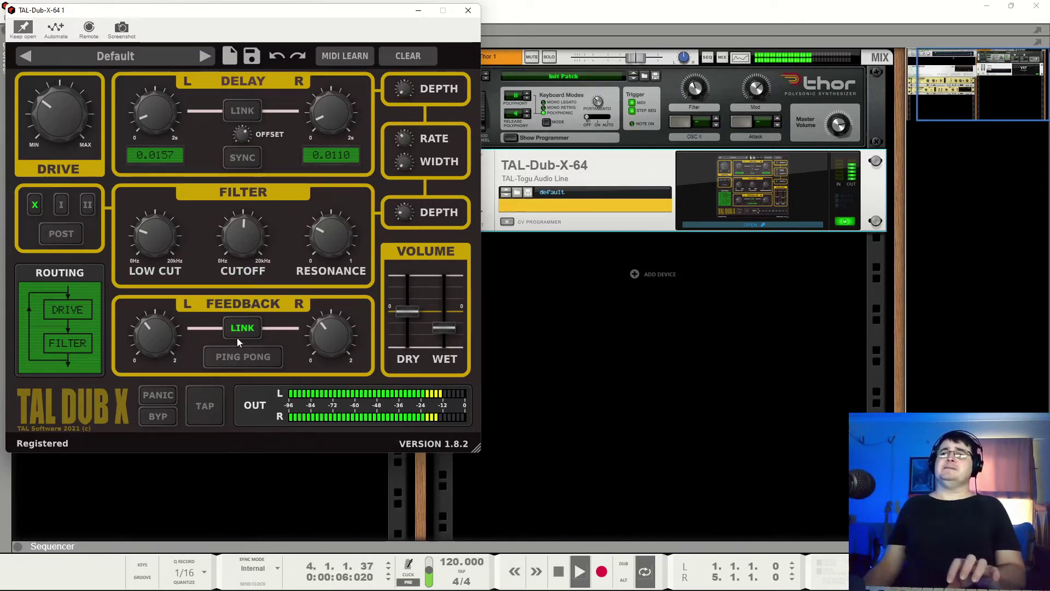
{"action": "left_click_drag", "start_coordinate": [330, 334], "coordinate": [341, 361]}
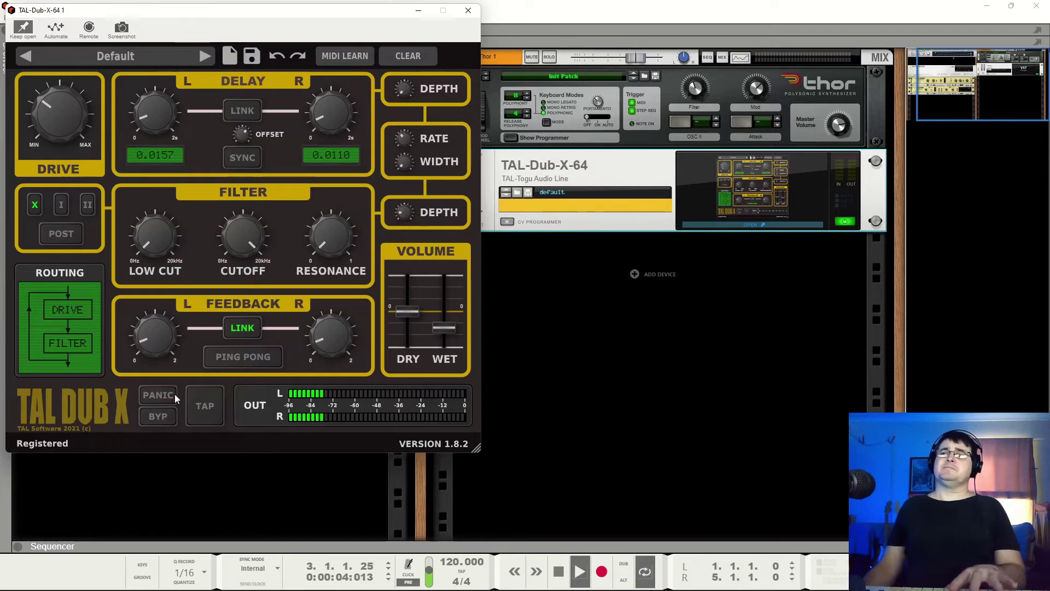
{"action": "mouse_move", "coordinate": [337, 333]}
{"action": "left_mouse_down"}
{"action": "mouse_move", "coordinate": [327, 299]}
{"action": "mouse_move", "coordinate": [334, 343]}
{"action": "left_mouse_up"}
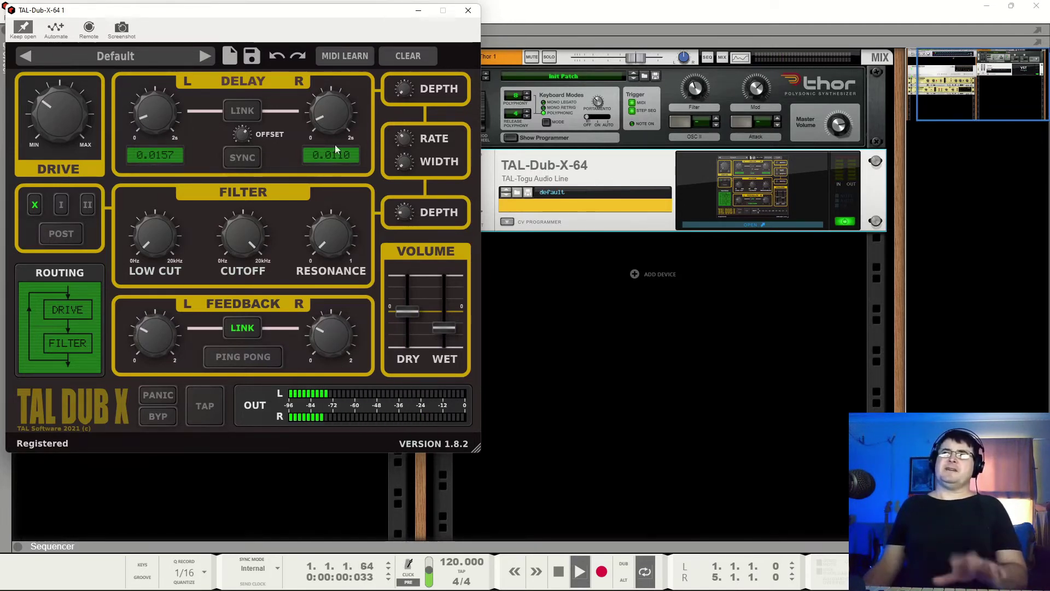
{"action": "left_click_drag", "start_coordinate": [333, 135], "coordinate": [337, 126]}
{"action": "left_click_drag", "start_coordinate": [146, 117], "coordinate": [150, 114]}
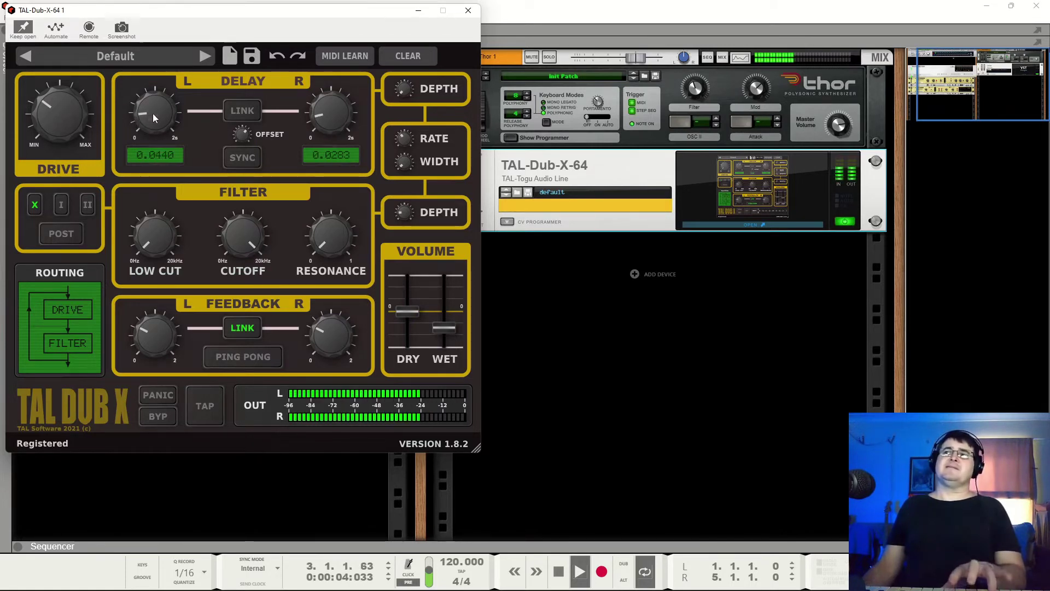
{"action": "left_click_drag", "start_coordinate": [325, 120], "coordinate": [337, 112]}
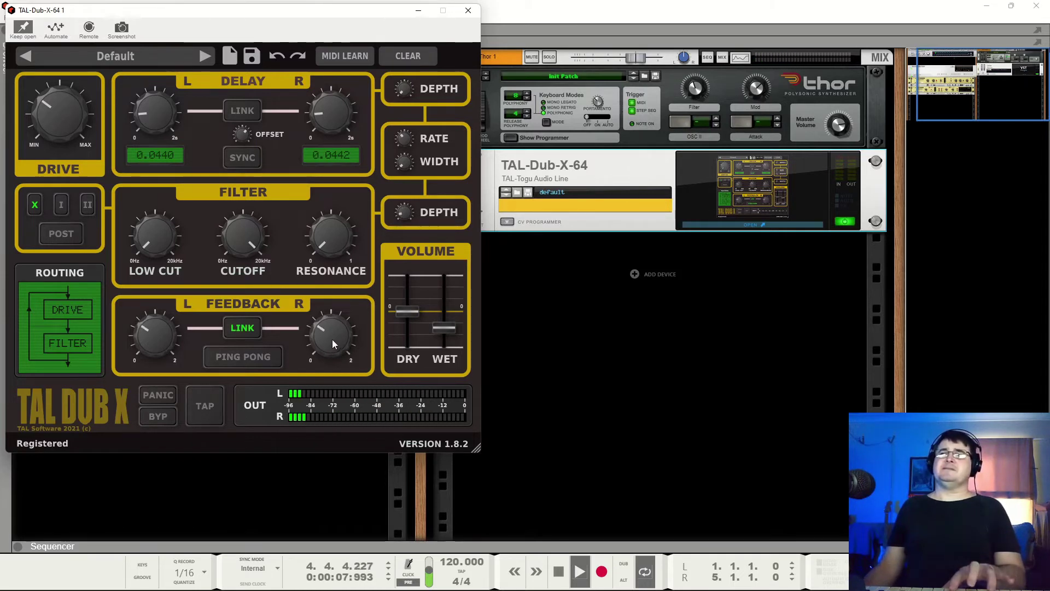
Step: Lower drive and cutoff, link both delay times at 0.0775, and leave post filtering off
{"action": "left_click_drag", "start_coordinate": [50, 102], "coordinate": [52, 131]}
{"action": "left_click_drag", "start_coordinate": [244, 235], "coordinate": [252, 262]}
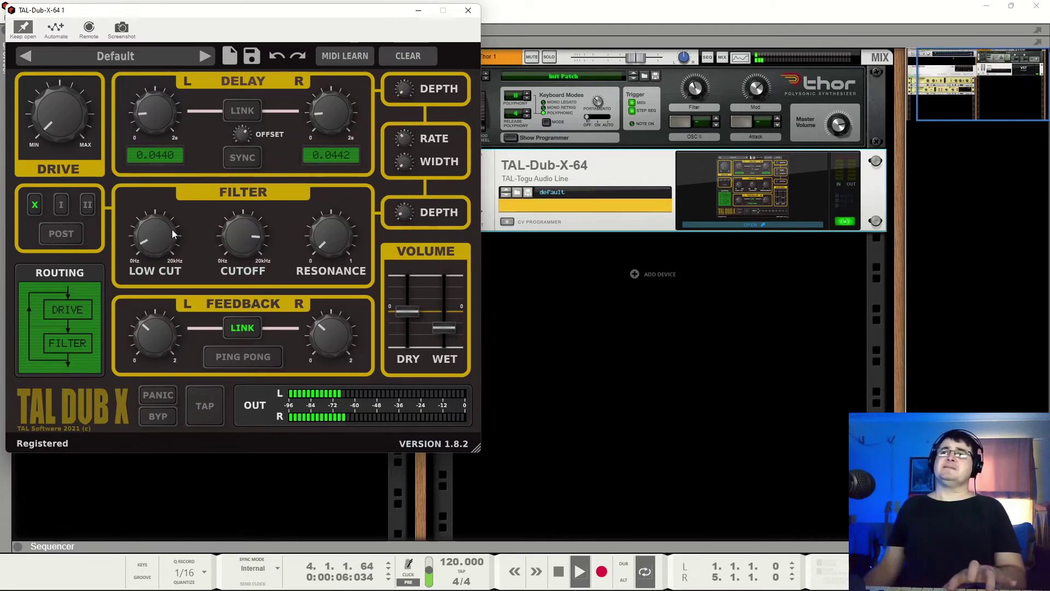
{"action": "left_click_drag", "start_coordinate": [330, 110], "coordinate": [339, 112]}
{"action": "left_click_drag", "start_coordinate": [167, 112], "coordinate": [163, 109]}
{"action": "left_click", "coordinate": [225, 109]}
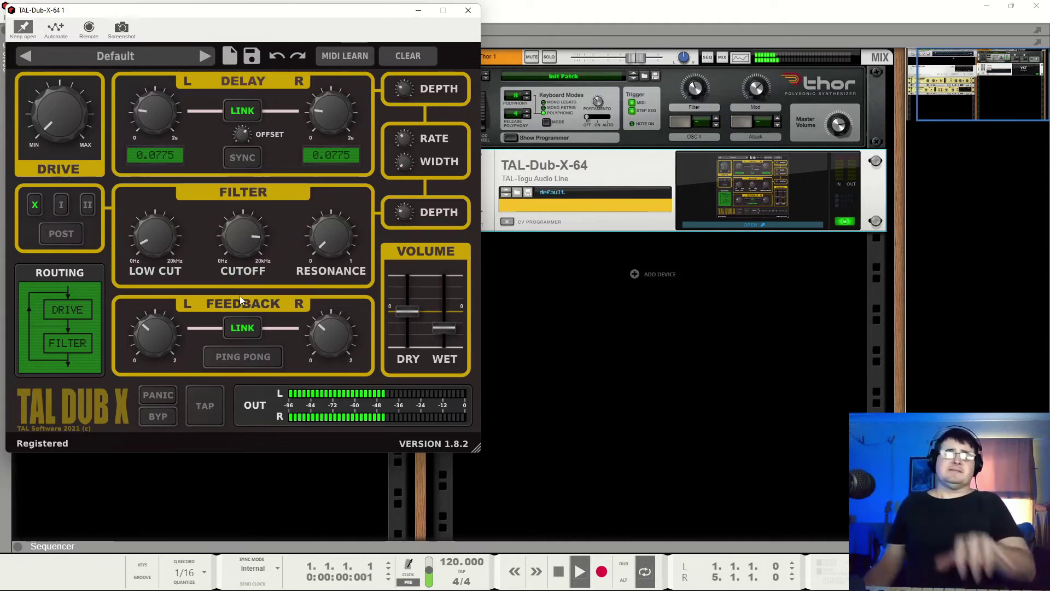
{"action": "left_click", "coordinate": [50, 237]}
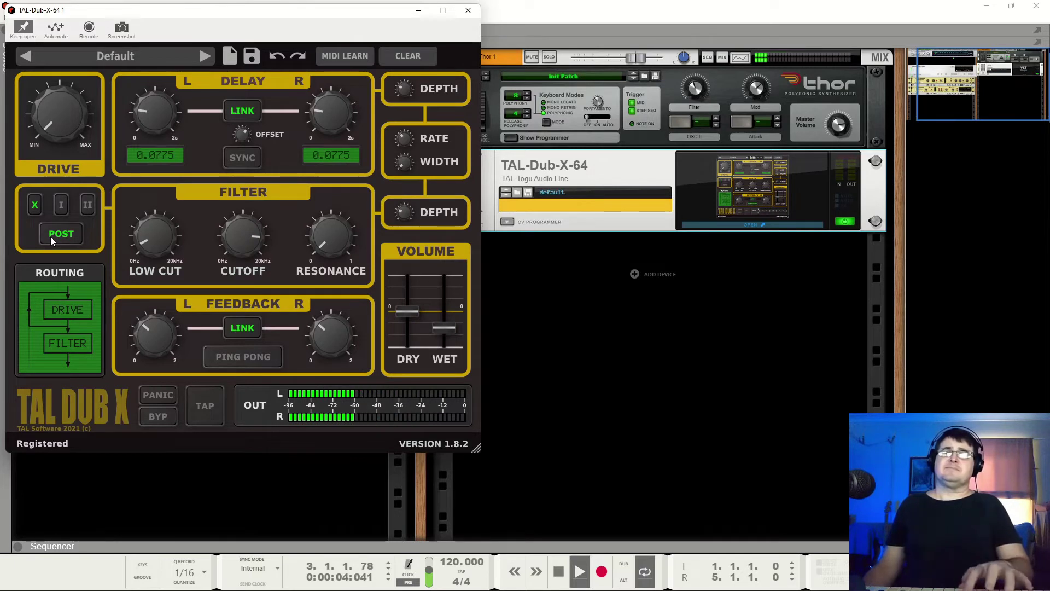
{"action": "left_click", "coordinate": [50, 237]}
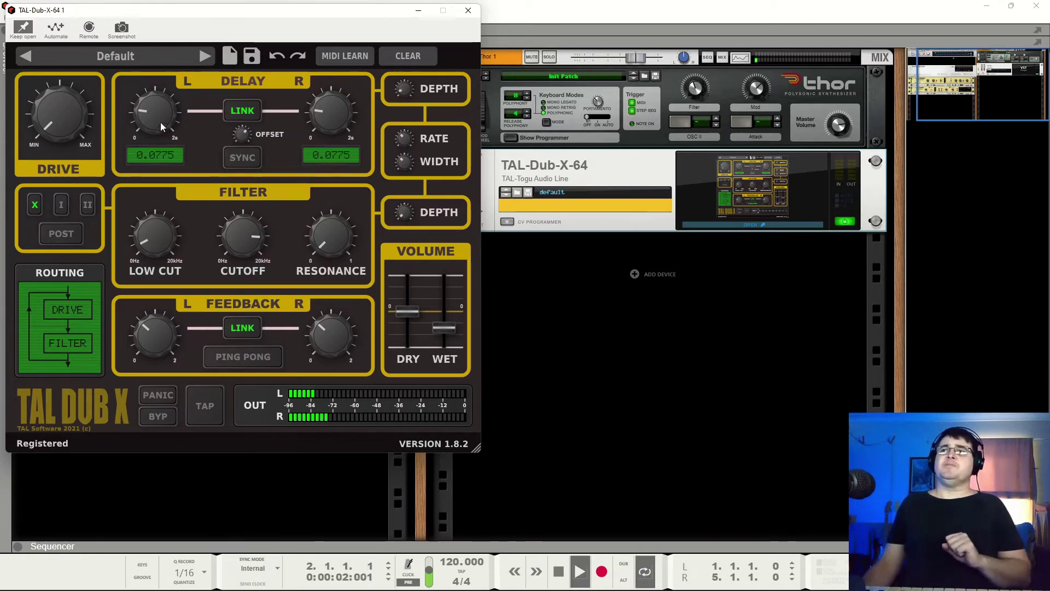
Step: Drop the linked L/R delay time to 0.0032, then adjust feedback down, cutoff up and wet up
{"action": "left_click_drag", "start_coordinate": [160, 123], "coordinate": [159, 146]}
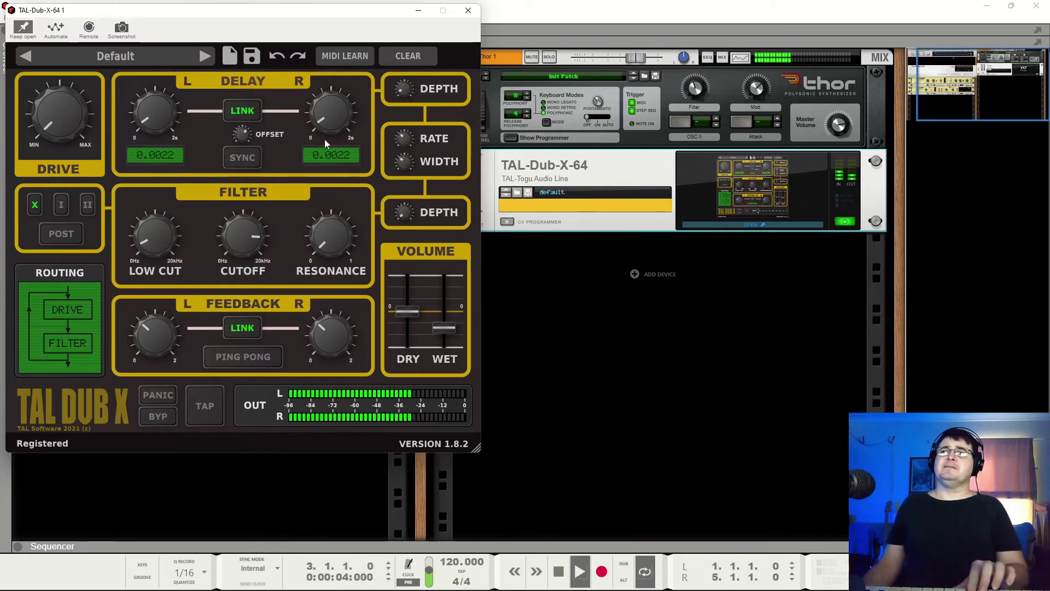
{"action": "scroll", "coordinate": [160, 120], "scroll_direction": "down", "scroll_amount": 3}
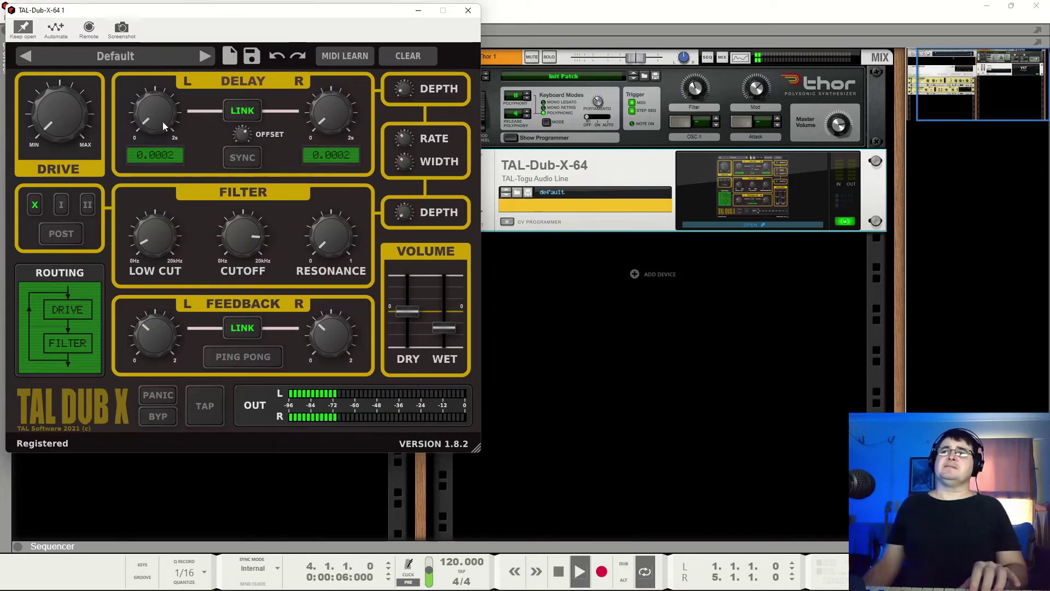
{"action": "scroll", "coordinate": [165, 120], "scroll_direction": "up", "scroll_amount": 2}
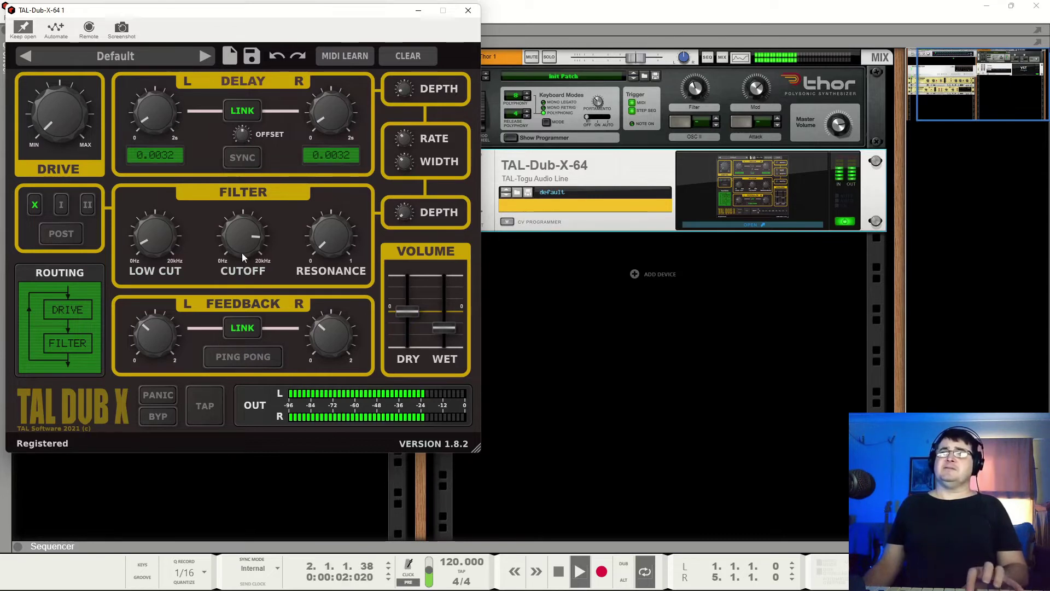
{"action": "scroll", "coordinate": [243, 244], "scroll_direction": "up", "scroll_amount": 2}
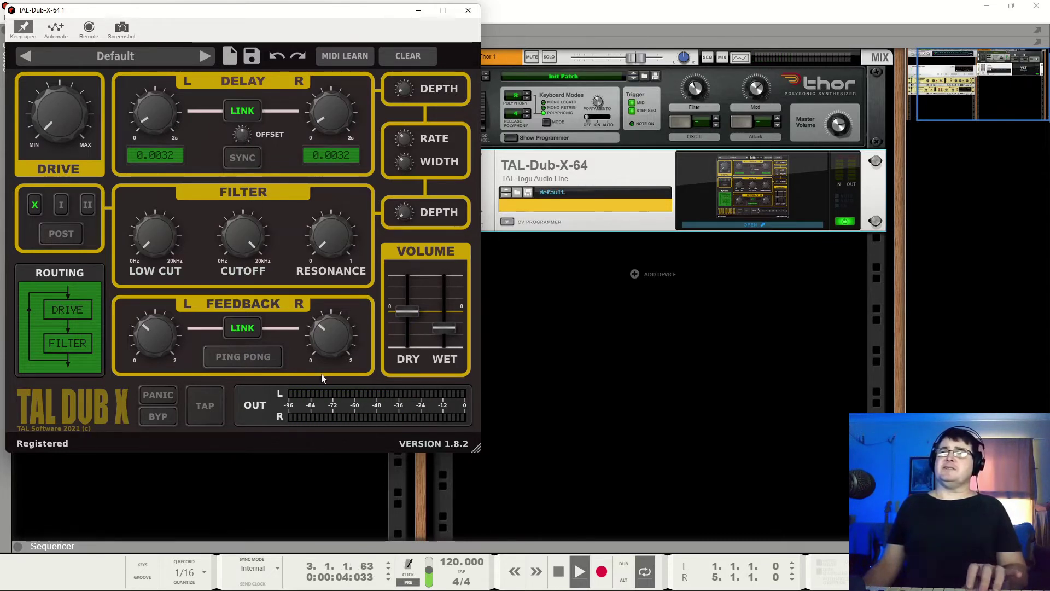
{"action": "scroll", "coordinate": [324, 335], "scroll_direction": "down", "scroll_amount": 3}
{"action": "scroll", "coordinate": [449, 328], "scroll_direction": "up", "scroll_amount": 1}
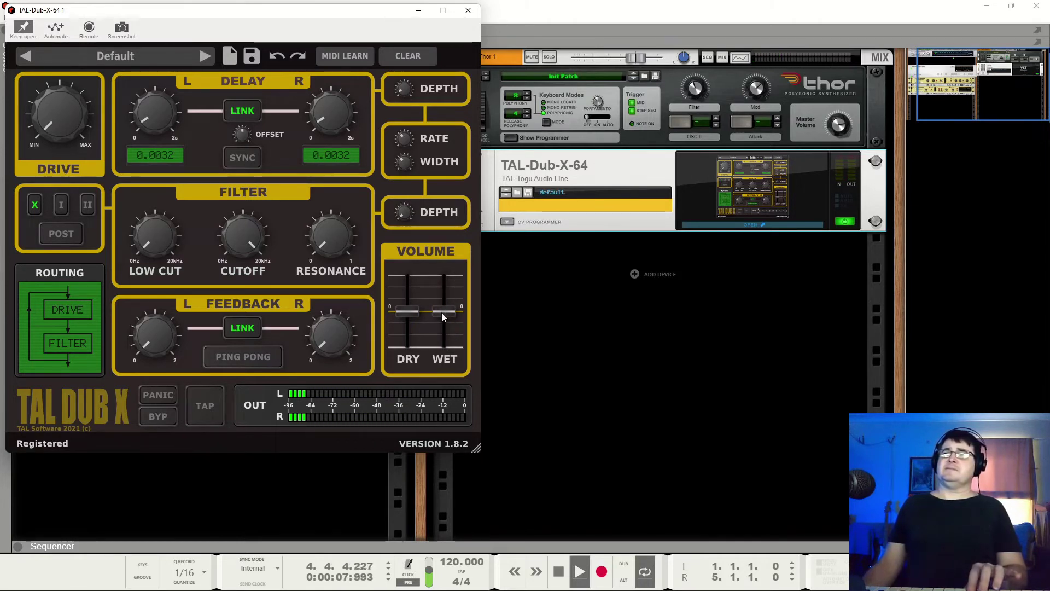
{"action": "scroll", "coordinate": [442, 313], "scroll_direction": "up", "scroll_amount": 1}
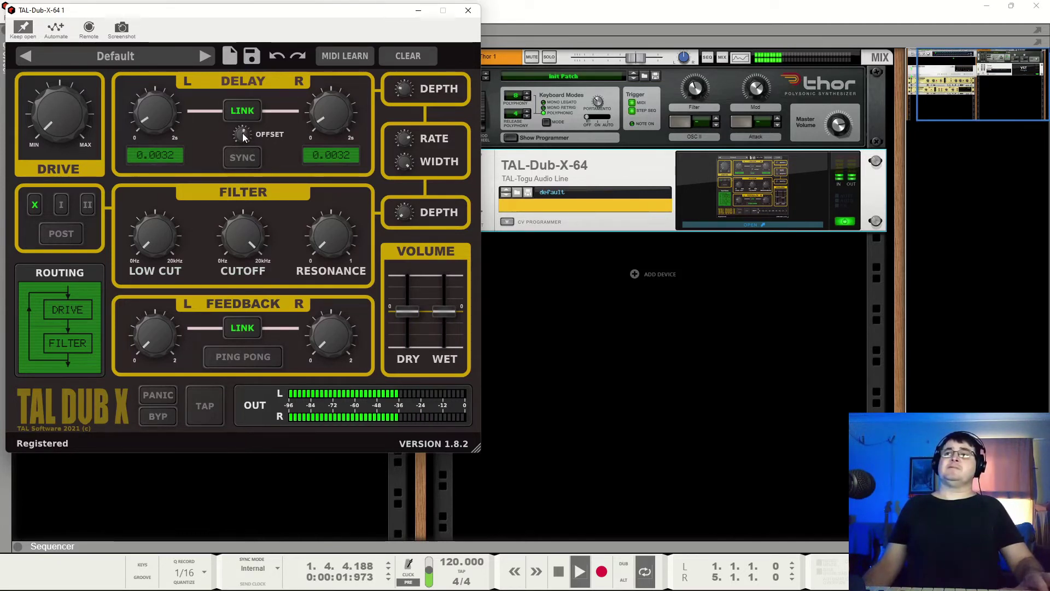
Step: Toggle Delay Link off and on so both delays match 0.0032, then raise cutoff and low cut
{"action": "left_click", "coordinate": [244, 115]}
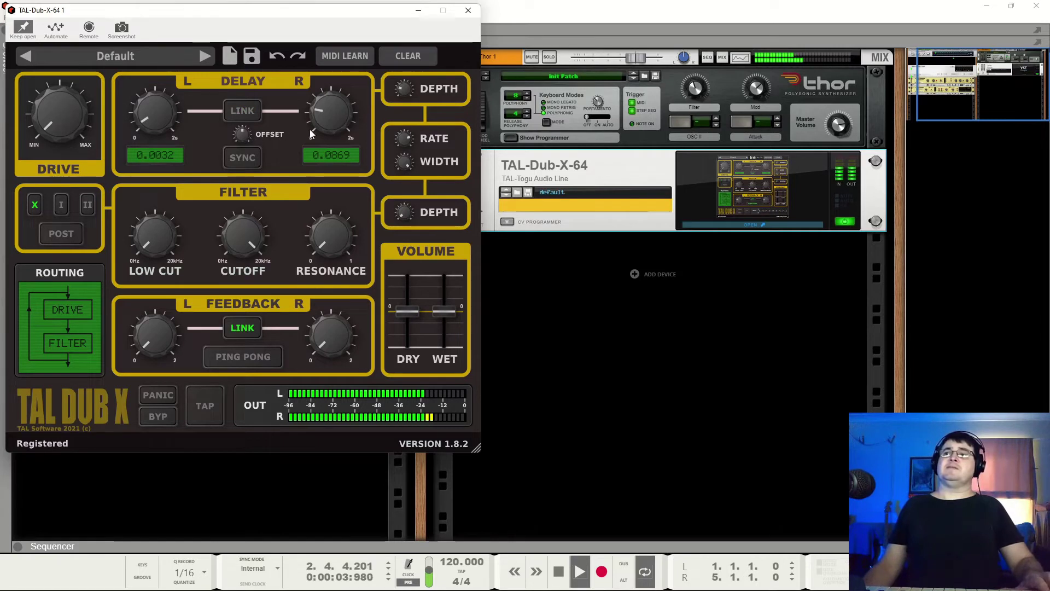
{"action": "left_click", "coordinate": [244, 113]}
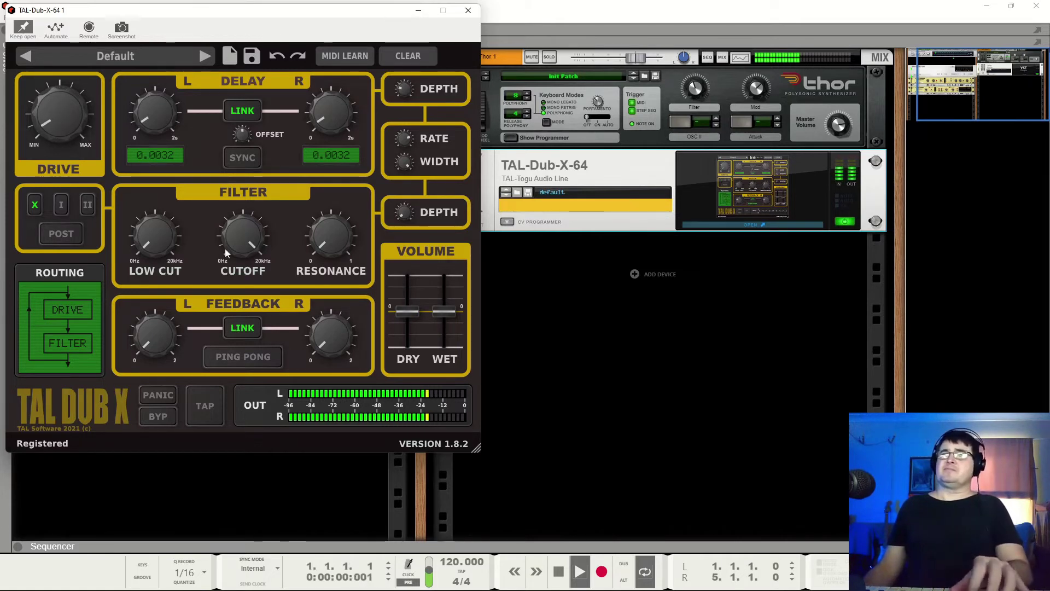
{"action": "left_click_drag", "start_coordinate": [240, 245], "coordinate": [241, 240]}
{"action": "left_click_drag", "start_coordinate": [152, 244], "coordinate": [153, 234]}
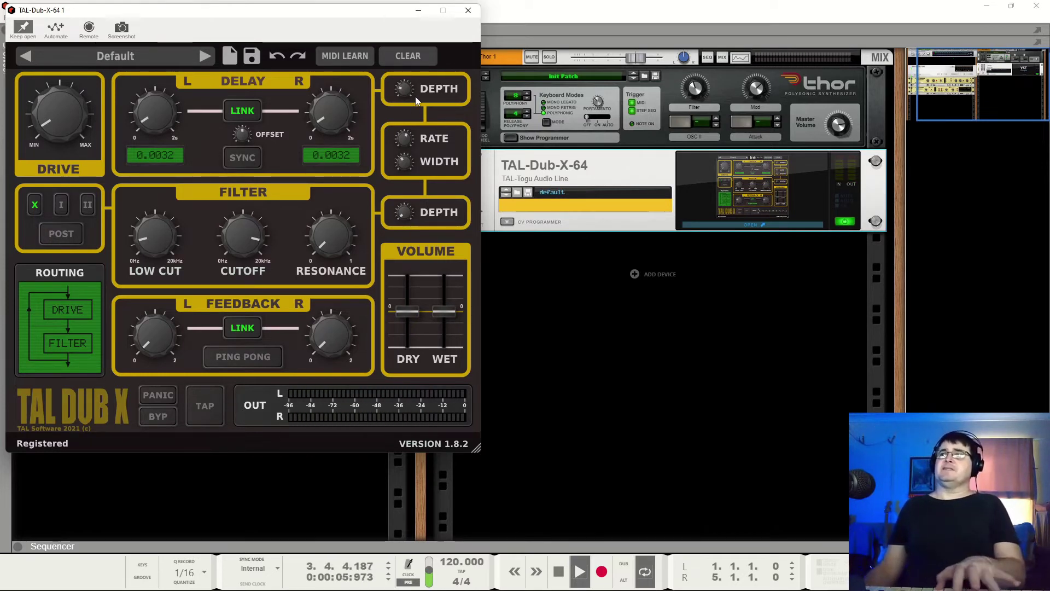
Step: Raise the linked feedback, lengthen the linked delay to 0.0039, and turn the cutoff clockwise
{"action": "left_click_drag", "start_coordinate": [335, 333], "coordinate": [317, 314]}
{"action": "left_click_drag", "start_coordinate": [333, 123], "coordinate": [342, 125]}
{"action": "mouse_move", "coordinate": [323, 316]}
{"action": "left_mouse_down"}
{"action": "mouse_move", "coordinate": [326, 327]}
{"action": "mouse_move", "coordinate": [329, 307]}
{"action": "left_mouse_up"}
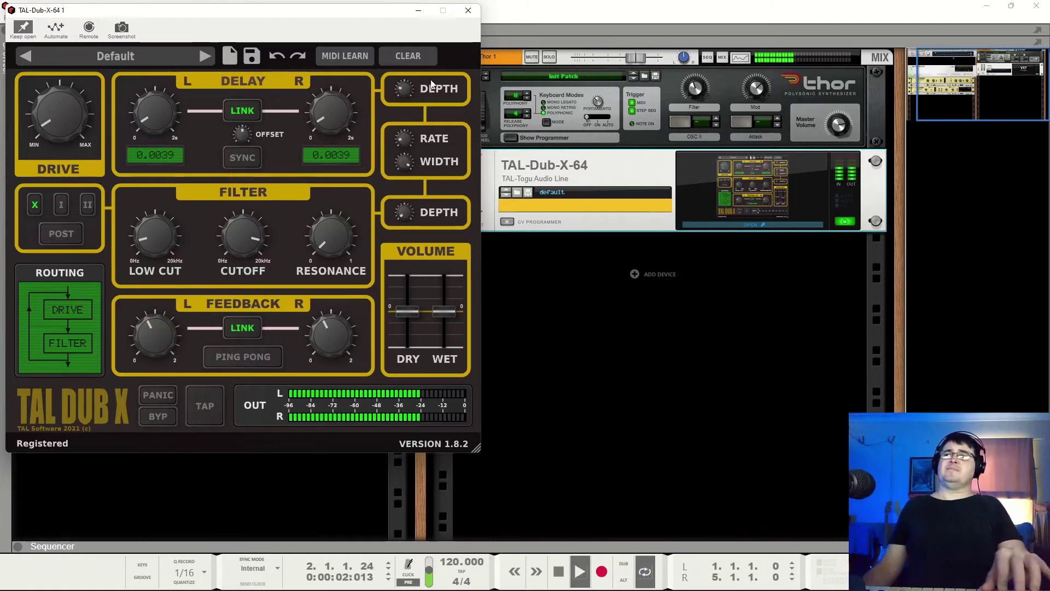
{"action": "left_click", "coordinate": [695, 92]}
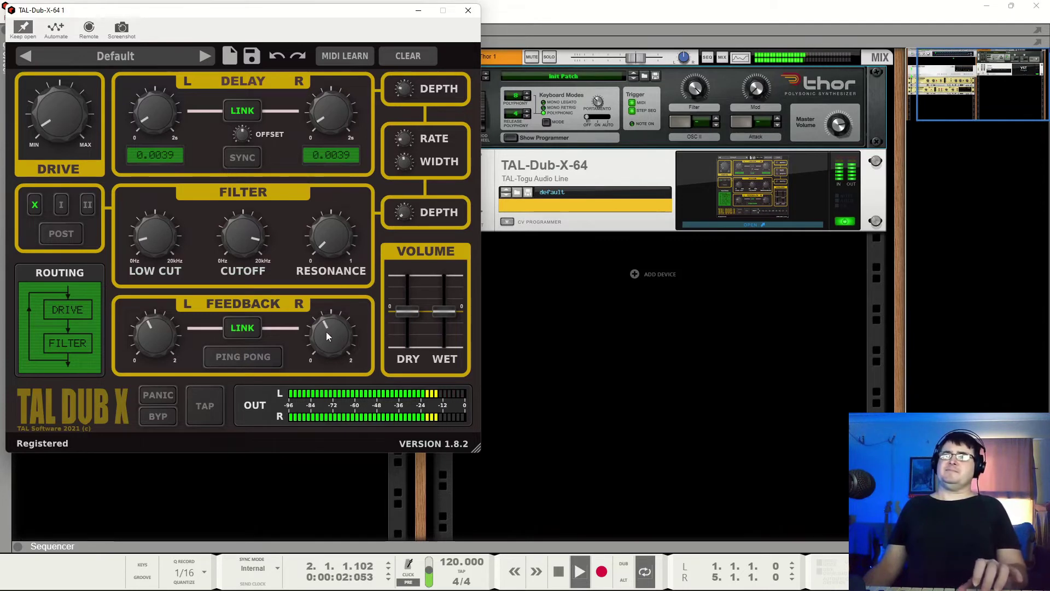
{"action": "left_click_drag", "start_coordinate": [261, 244], "coordinate": [263, 229]}
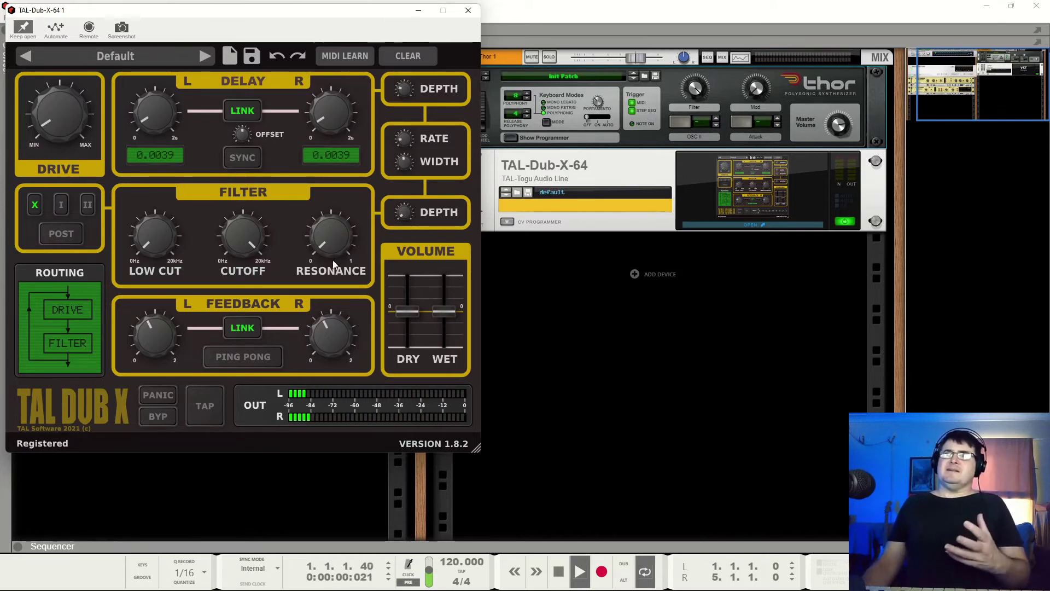
Step: Back off drive, lower feedback, raise cutoff, pull wet down, then bring feedback up slightly
{"action": "left_click_drag", "start_coordinate": [25, 103], "coordinate": [62, 121]}
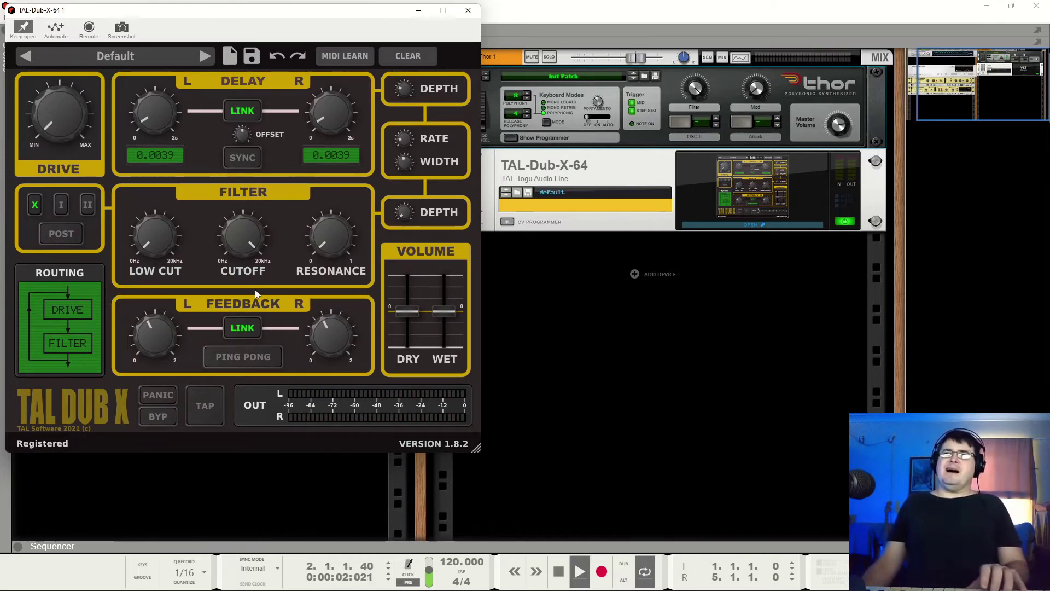
{"action": "left_click_drag", "start_coordinate": [346, 342], "coordinate": [347, 375]}
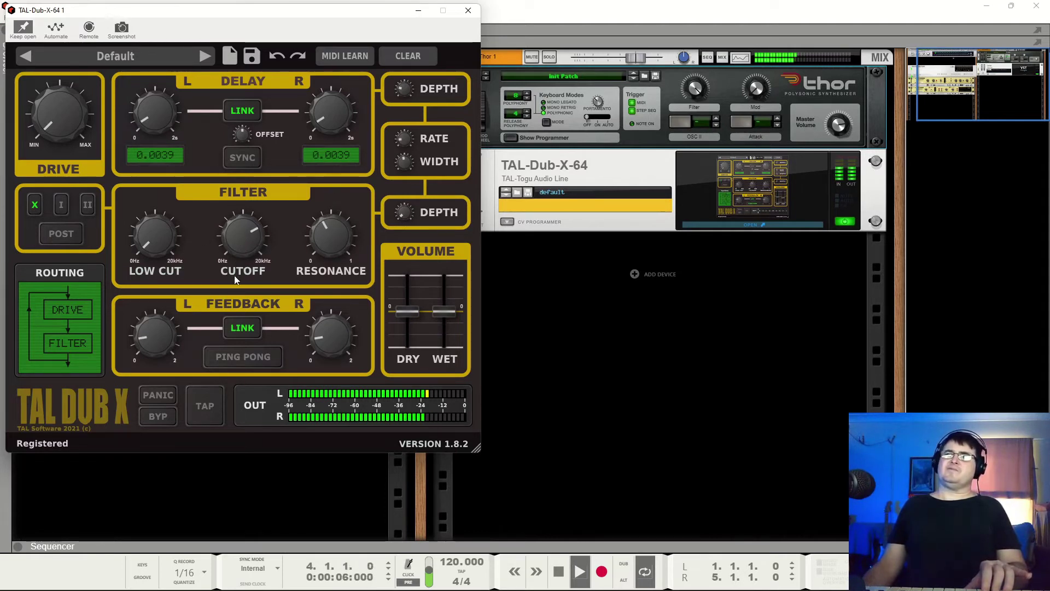
{"action": "left_click_drag", "start_coordinate": [231, 313], "coordinate": [231, 290]}
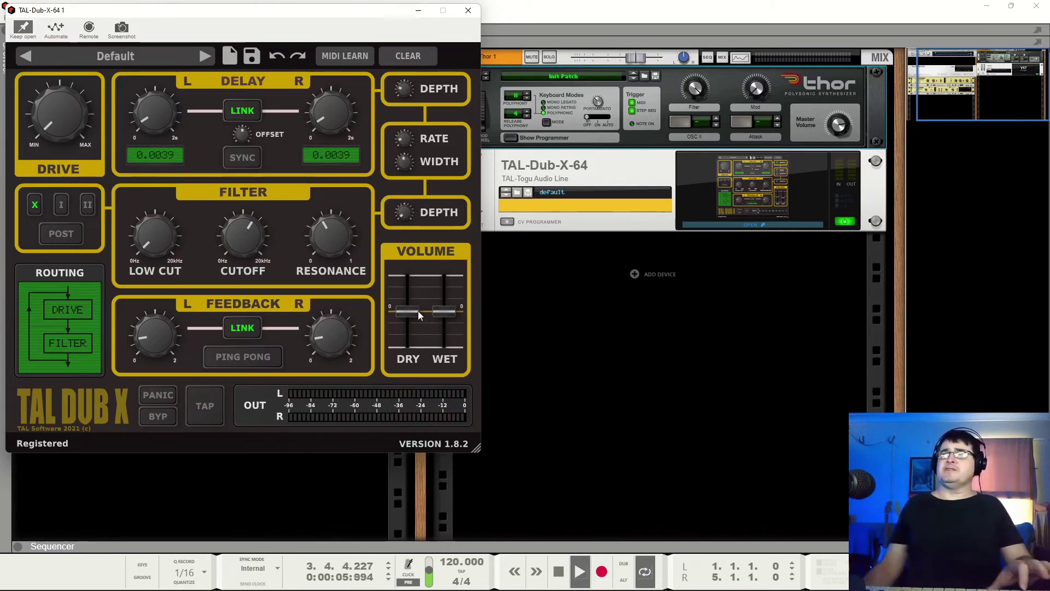
{"action": "left_click_drag", "start_coordinate": [441, 331], "coordinate": [437, 351]}
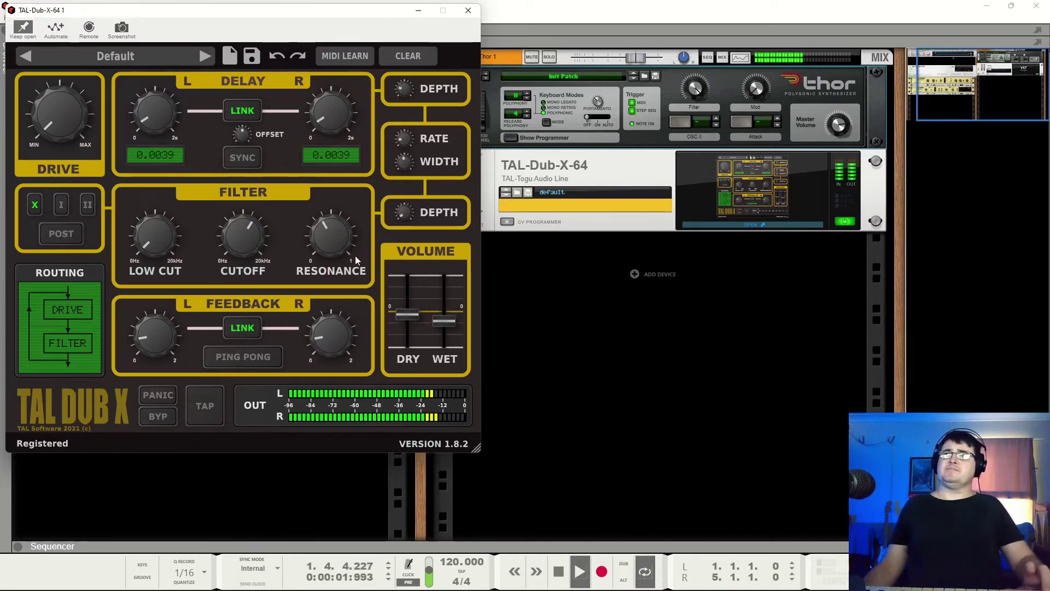
{"action": "left_click_drag", "start_coordinate": [335, 345], "coordinate": [336, 327]}
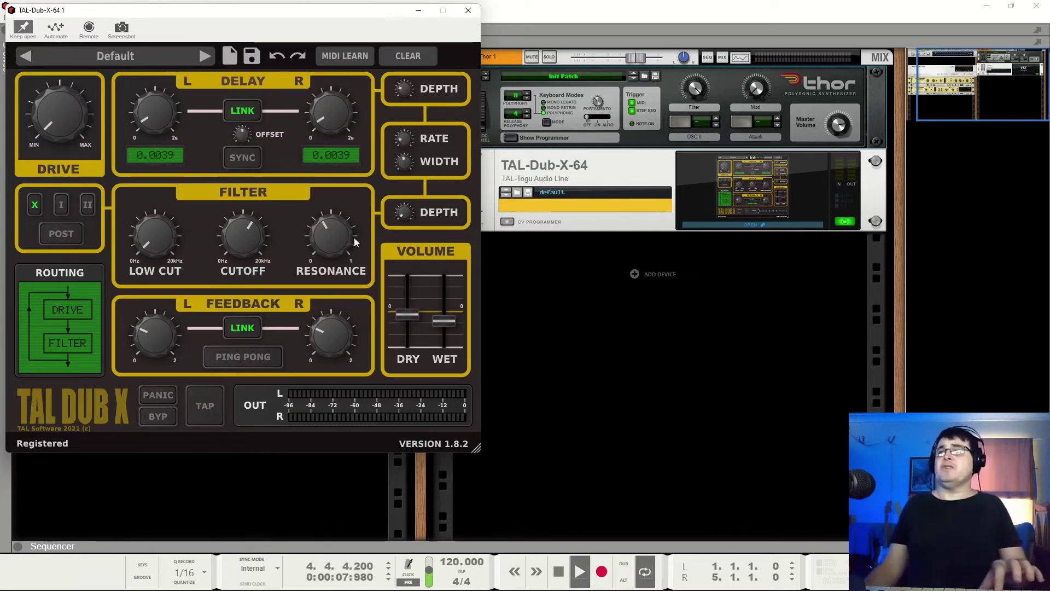
Step: Open the cutoff much further and lengthen the linked delay past 0.1278 to 0.3053
{"action": "left_click_drag", "start_coordinate": [245, 240], "coordinate": [244, 219]}
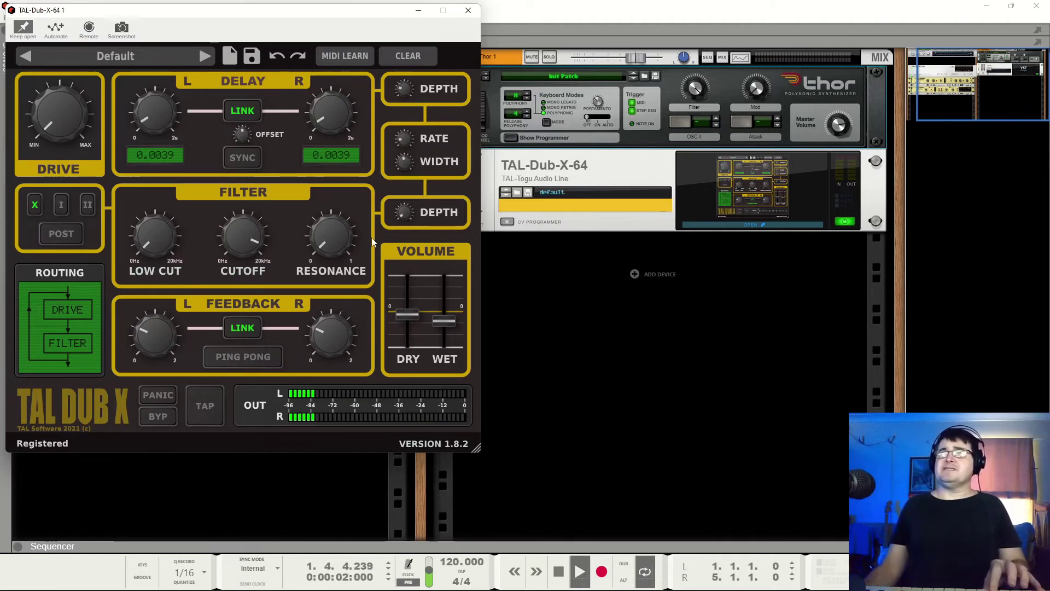
{"action": "left_click_drag", "start_coordinate": [317, 122], "coordinate": [326, 88]}
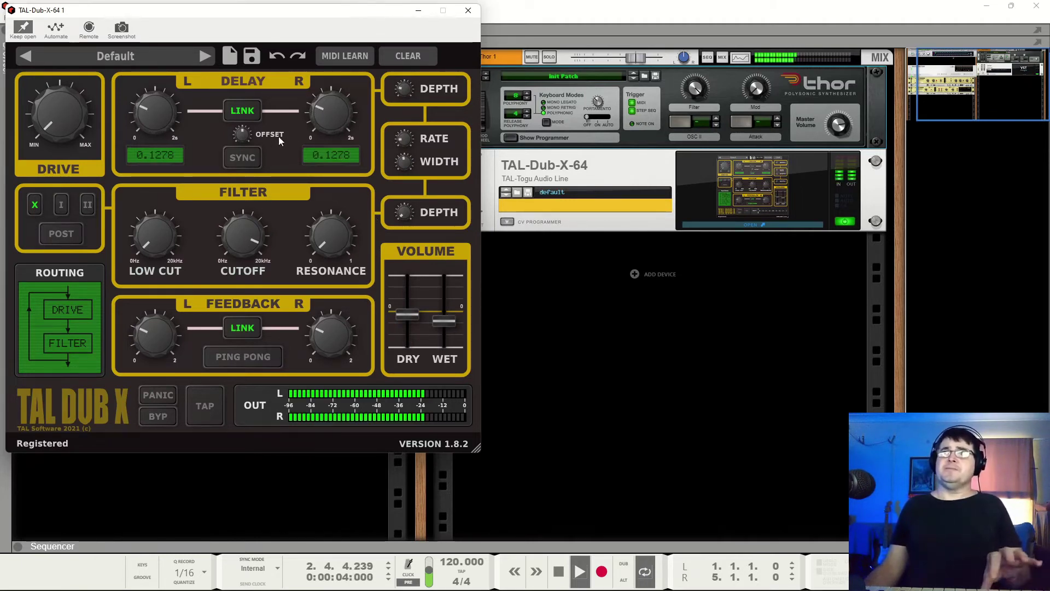
{"action": "left_click_drag", "start_coordinate": [315, 137], "coordinate": [332, 105]}
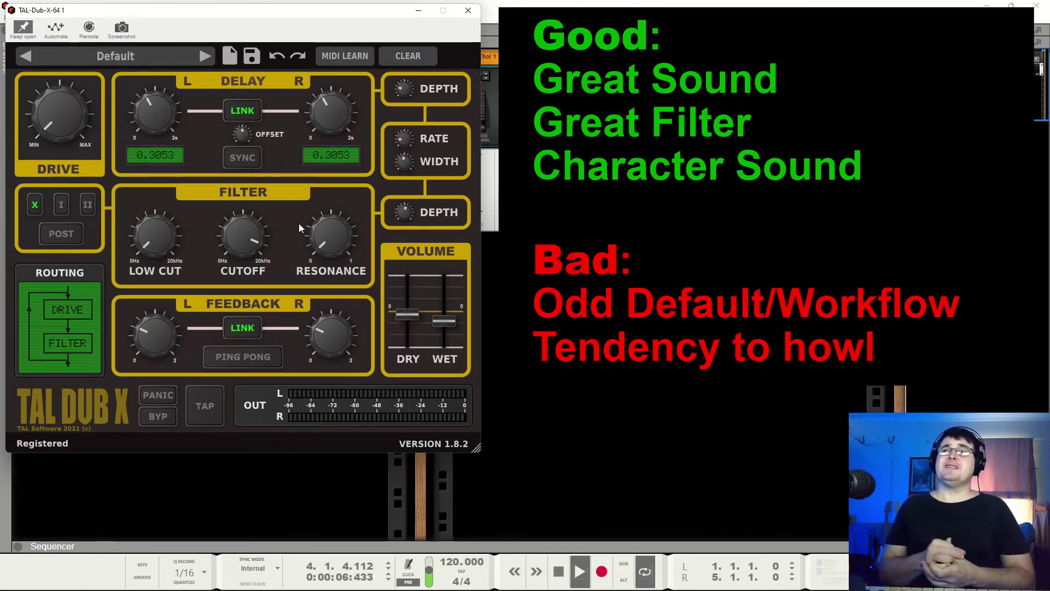
{"action": "key", "text": "space"}
{"action": "key", "text": "space"}
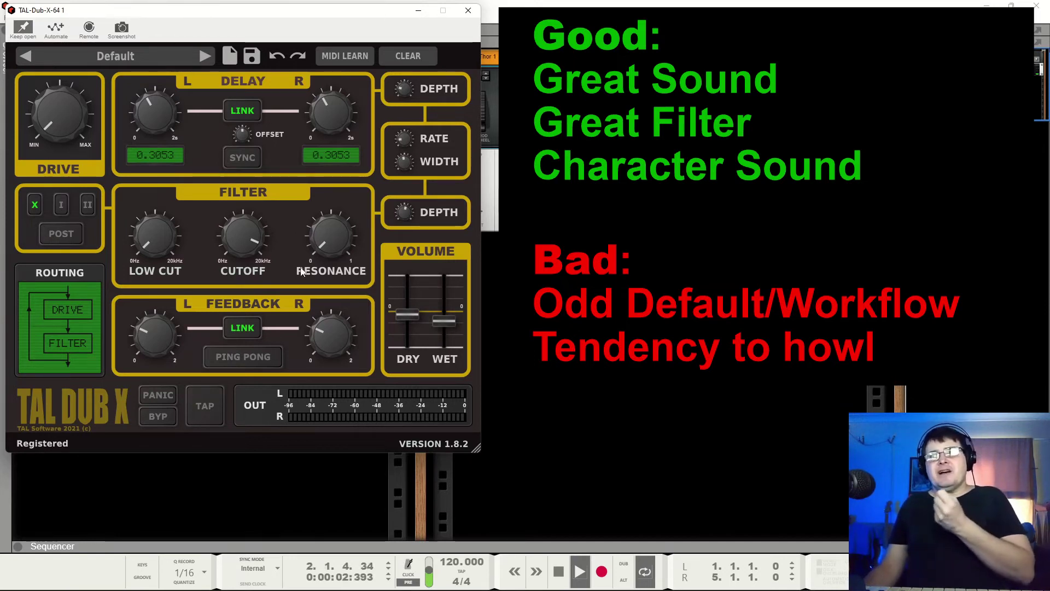
{"action": "left_click", "coordinate": [108, 56]}
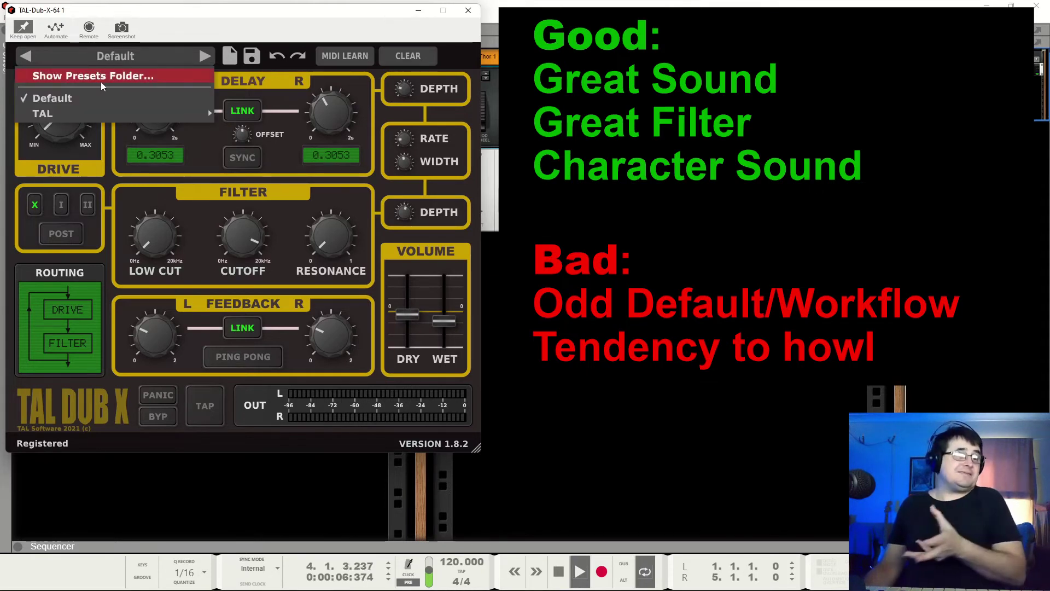
{"action": "left_click", "coordinate": [296, 104]}
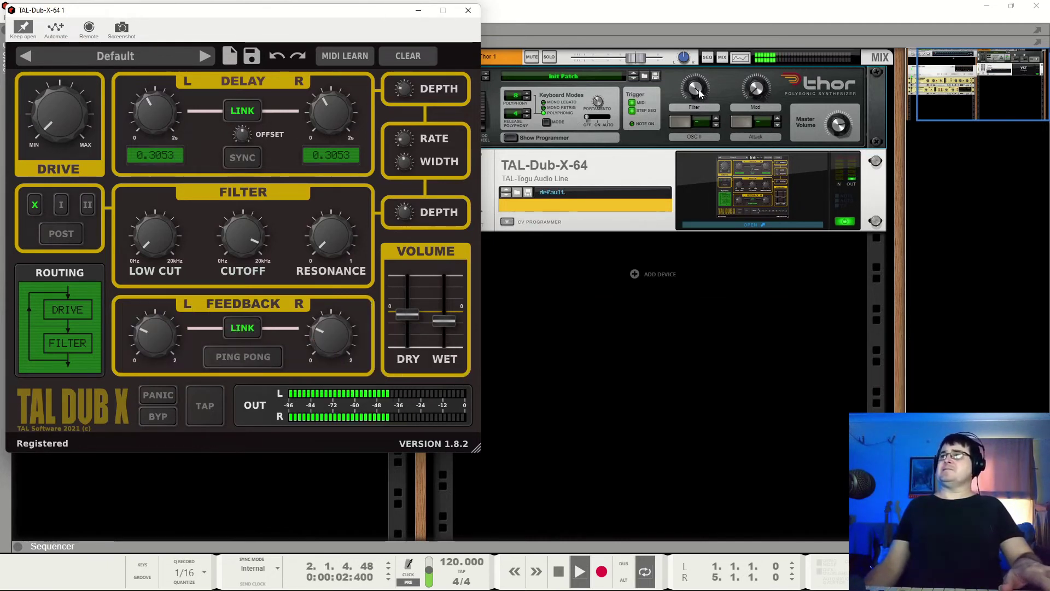
Step: Set Thor's Rotary 2 (Mod) knob to its maximum value of 127
{"action": "left_click", "coordinate": [709, 105]}
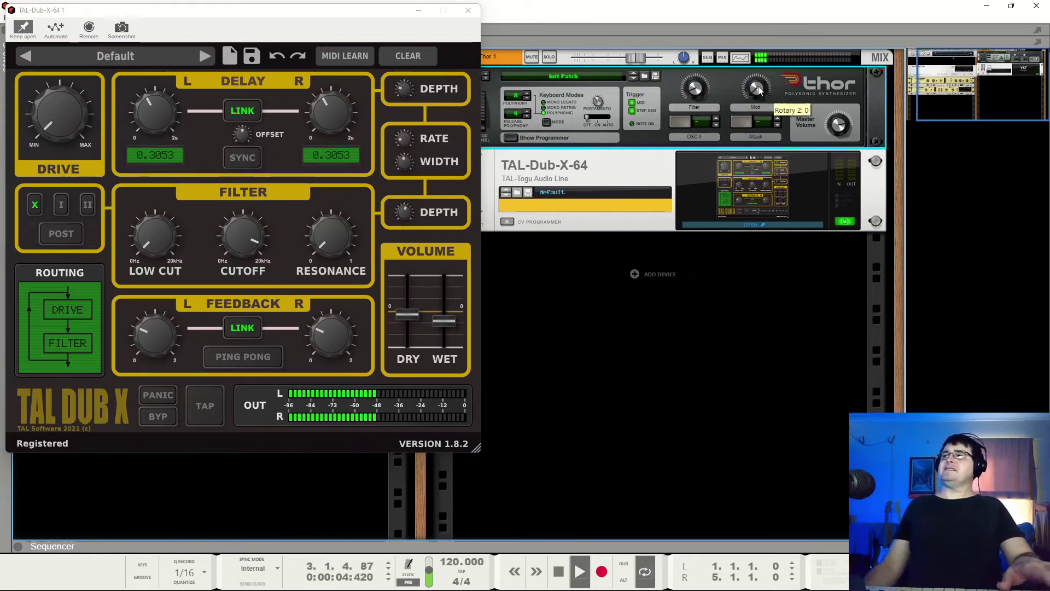
{"action": "mouse_move", "coordinate": [759, 90]}
{"action": "left_mouse_down"}
{"action": "mouse_move", "coordinate": [774, 28]}
{"action": "mouse_move", "coordinate": [758, 92]}
{"action": "left_mouse_up"}
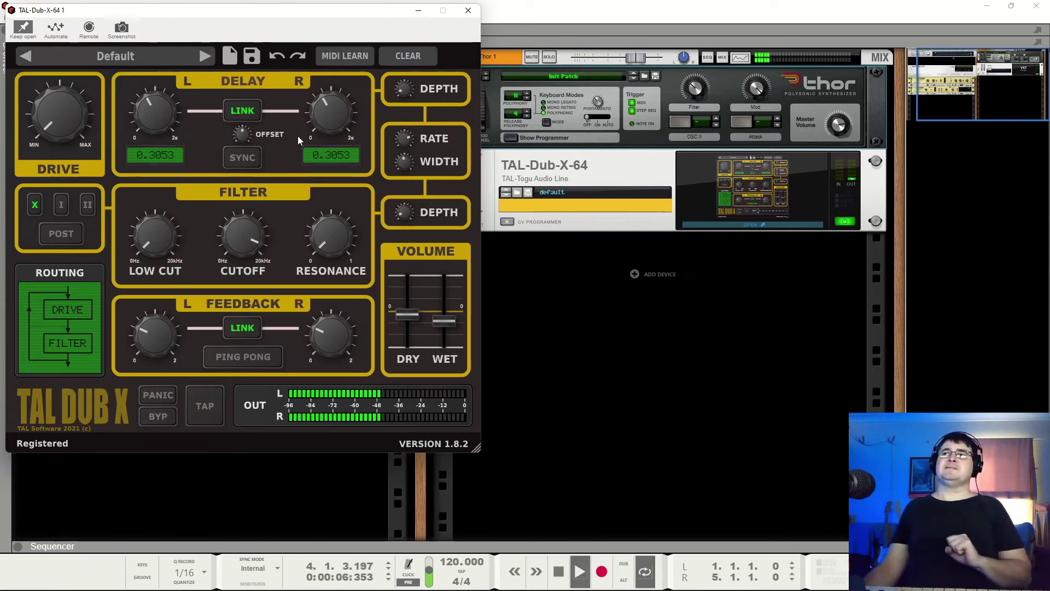
Step: Unlink delay and feedback, set the left feedback back down and raise the right feedback
{"action": "left_click", "coordinate": [245, 112]}
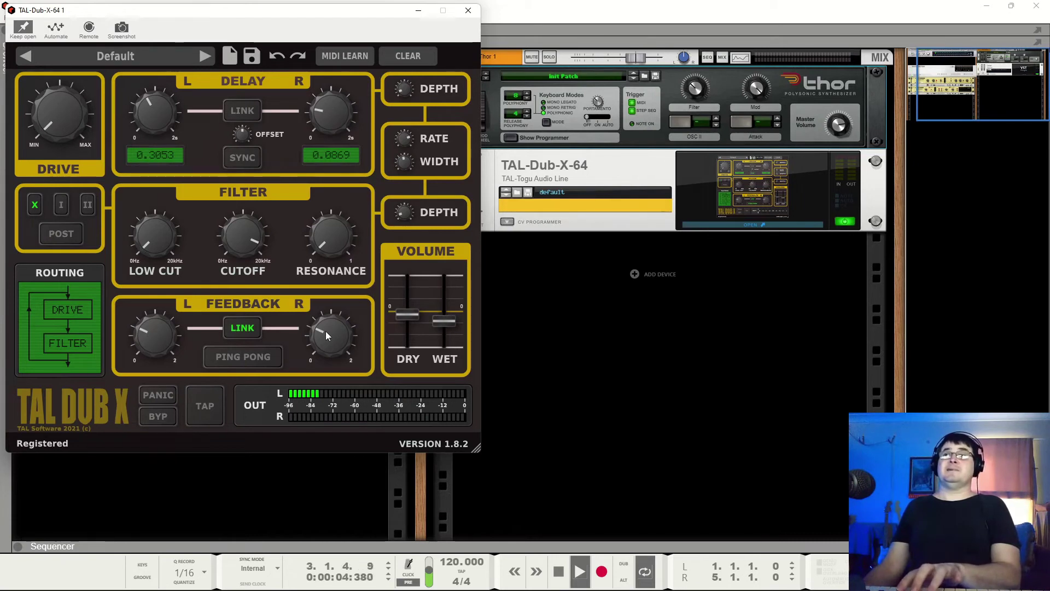
{"action": "left_click", "coordinate": [244, 328]}
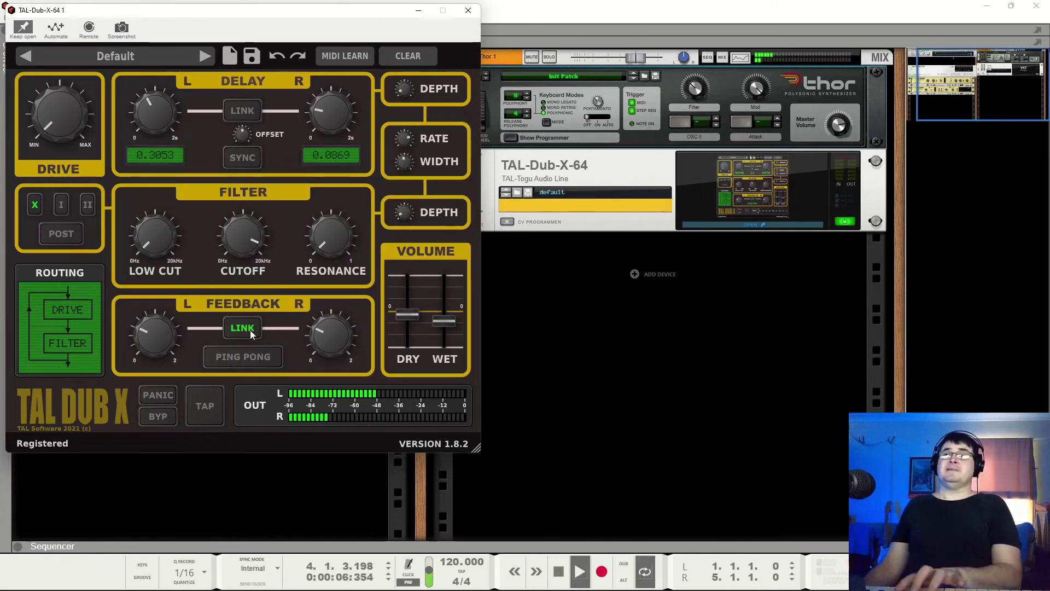
{"action": "mouse_move", "coordinate": [167, 350]}
{"action": "left_mouse_down"}
{"action": "mouse_move", "coordinate": [165, 322]}
{"action": "mouse_move", "coordinate": [163, 330]}
{"action": "left_mouse_up"}
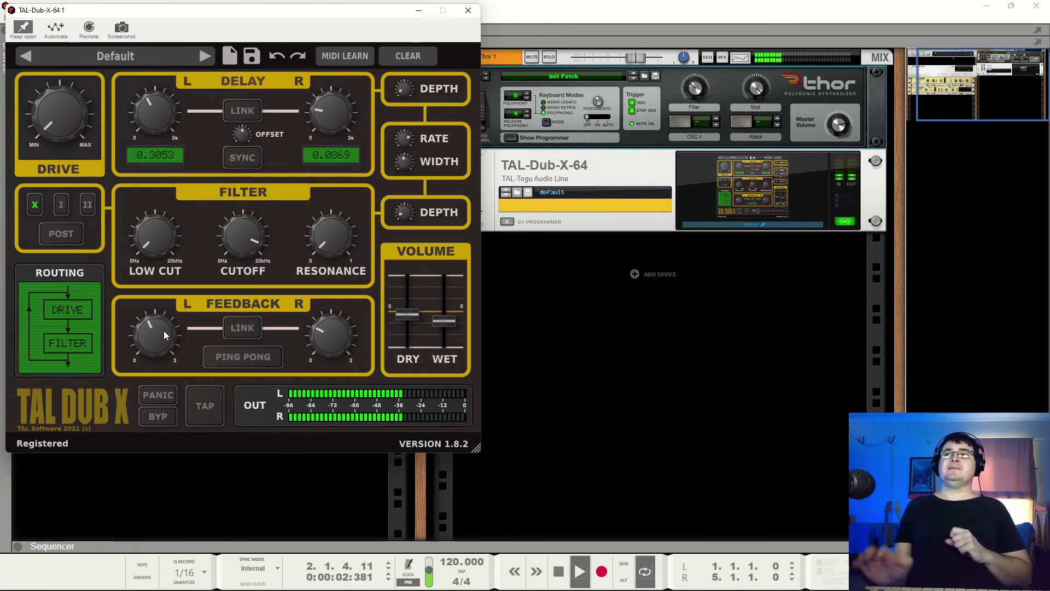
{"action": "left_click_drag", "start_coordinate": [156, 326], "coordinate": [164, 359]}
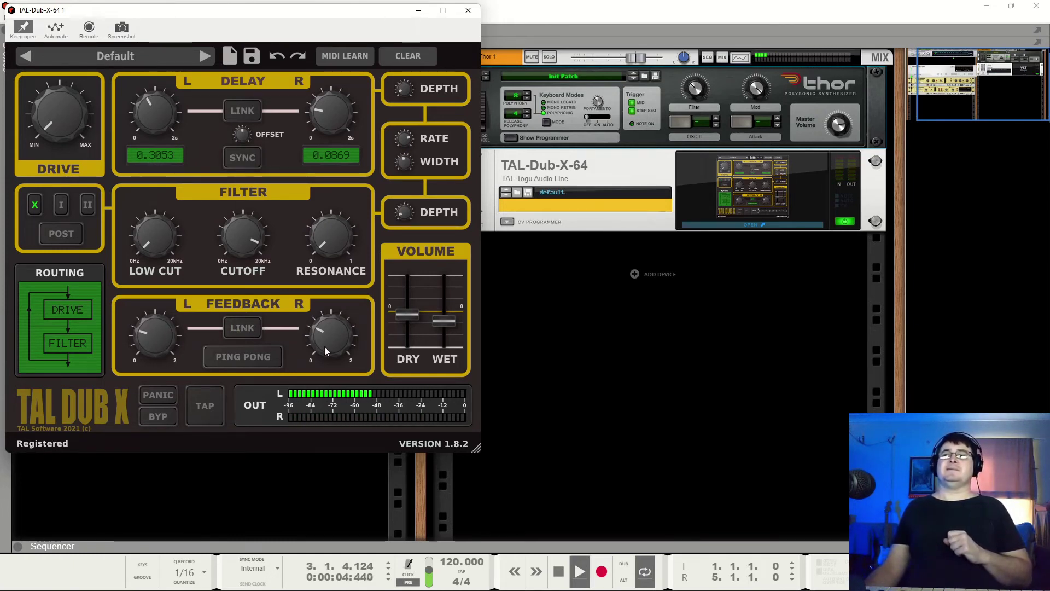
{"action": "left_click_drag", "start_coordinate": [325, 344], "coordinate": [332, 322]}
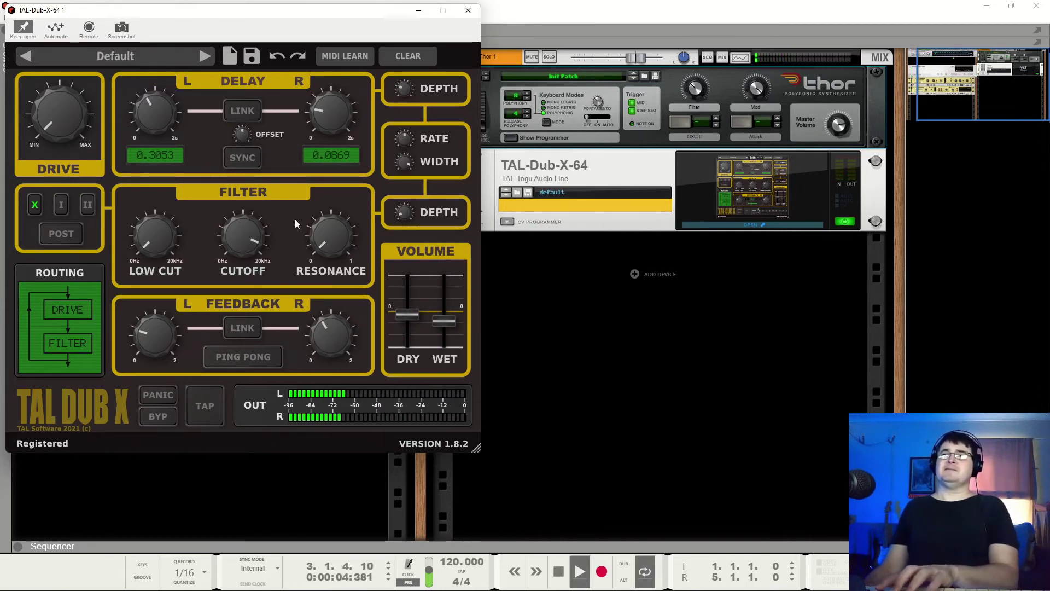
Step: Lower the cutoff, raise the low cut, and add drive before backing it off slightly
{"action": "left_click_drag", "start_coordinate": [243, 232], "coordinate": [251, 256]}
{"action": "left_click_drag", "start_coordinate": [155, 232], "coordinate": [172, 208]}
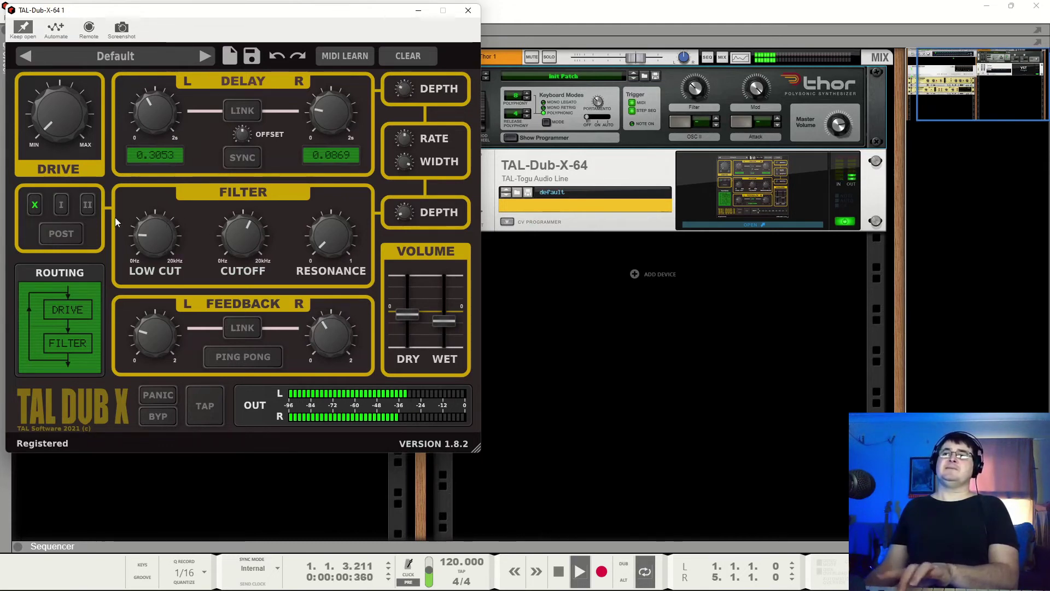
{"action": "left_click_drag", "start_coordinate": [65, 128], "coordinate": [91, 91]}
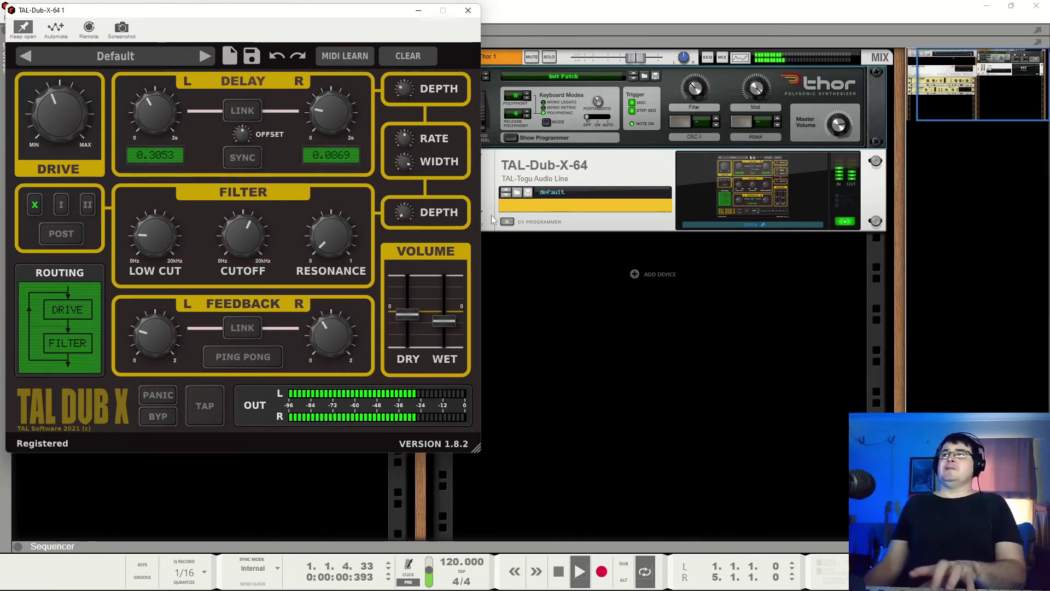
{"action": "left_click", "coordinate": [758, 170]}
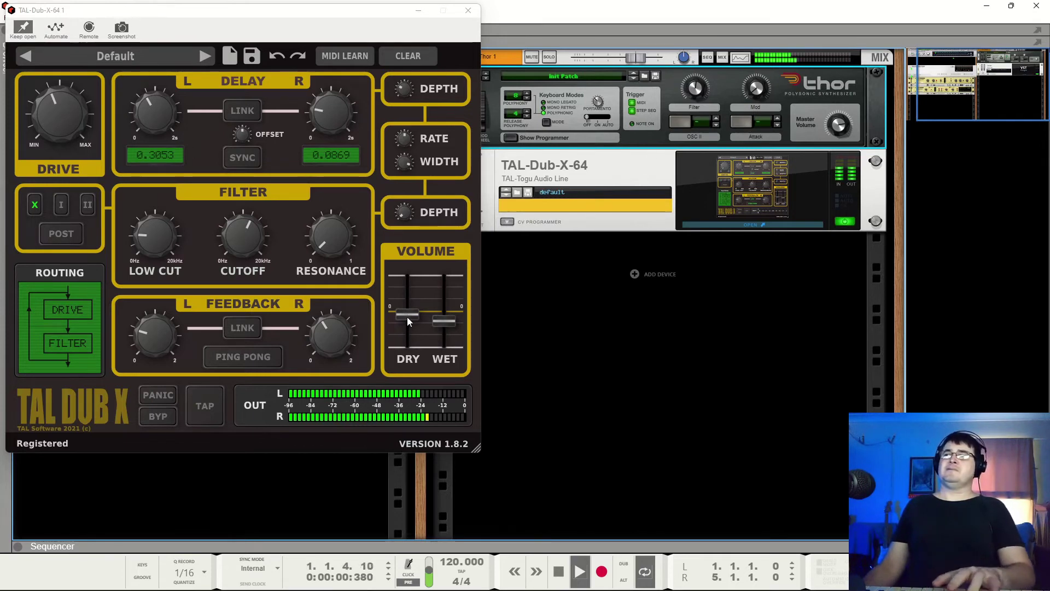
{"action": "left_click_drag", "start_coordinate": [59, 113], "coordinate": [61, 153]}
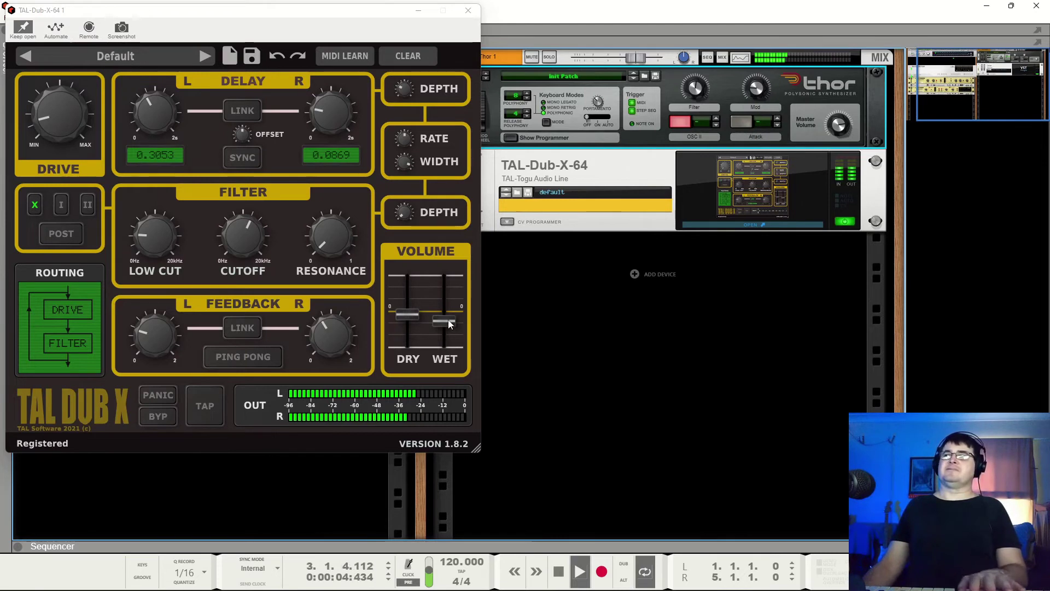
{"action": "left_click_drag", "start_coordinate": [449, 324], "coordinate": [450, 350]}
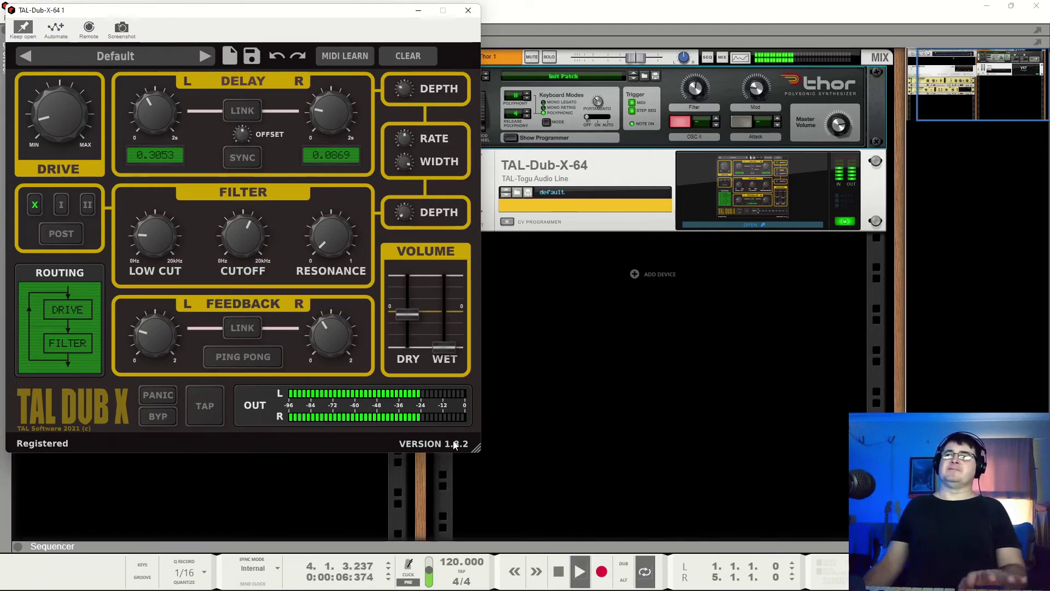
{"action": "left_click_drag", "start_coordinate": [451, 347], "coordinate": [452, 318]}
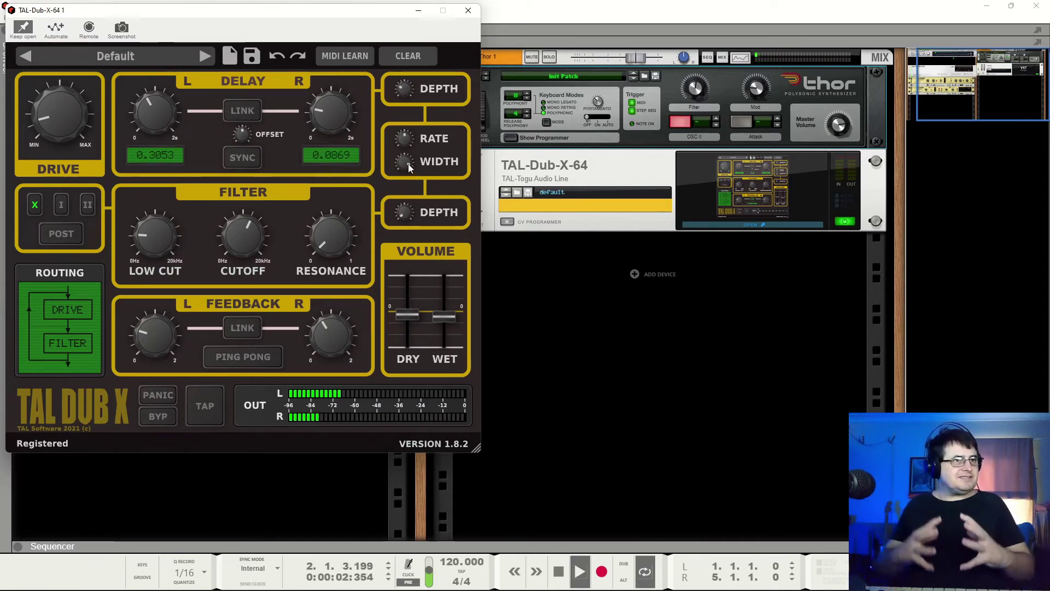
Step: Relink both delays at 0.3053 and the feedbacks, then lower linked feedback in two passes
{"action": "left_click", "coordinate": [236, 111]}
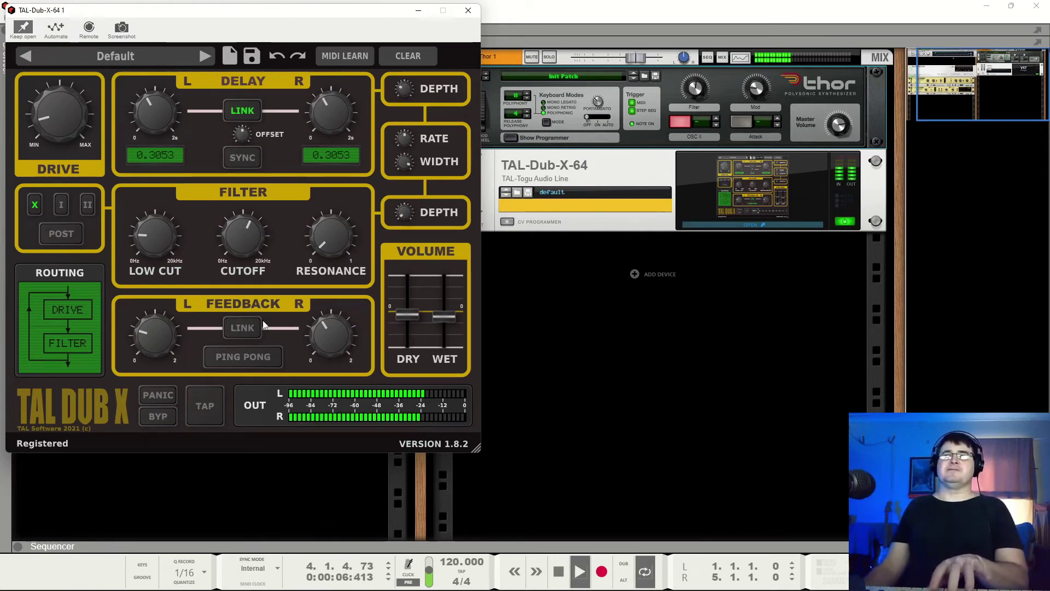
{"action": "left_click", "coordinate": [250, 329]}
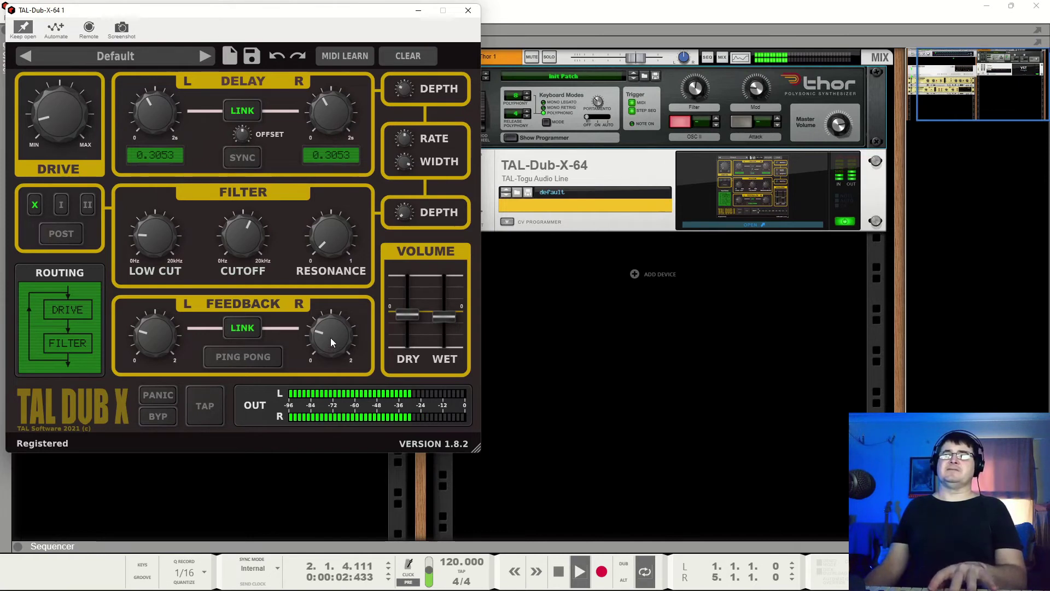
{"action": "left_click_drag", "start_coordinate": [330, 337], "coordinate": [352, 307]}
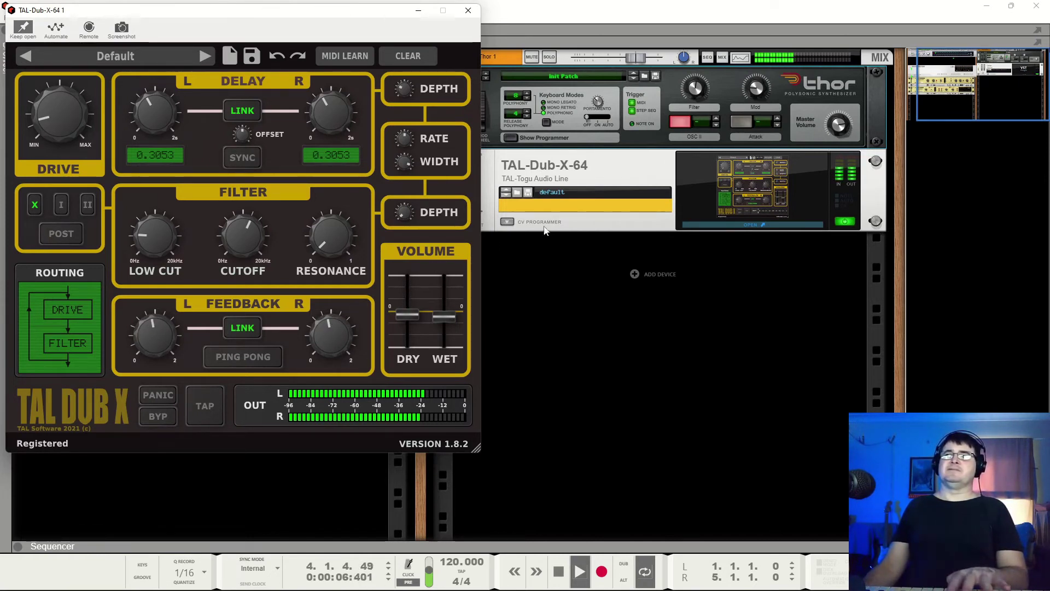
{"action": "mouse_move", "coordinate": [343, 334]}
{"action": "left_mouse_down"}
{"action": "mouse_move", "coordinate": [337, 354]}
{"action": "mouse_move", "coordinate": [334, 344]}
{"action": "left_mouse_up"}
Step: Switch on Thor's Button 2, ease the wet level down, and raise resonance to about halfway
{"action": "left_click", "coordinate": [744, 123]}
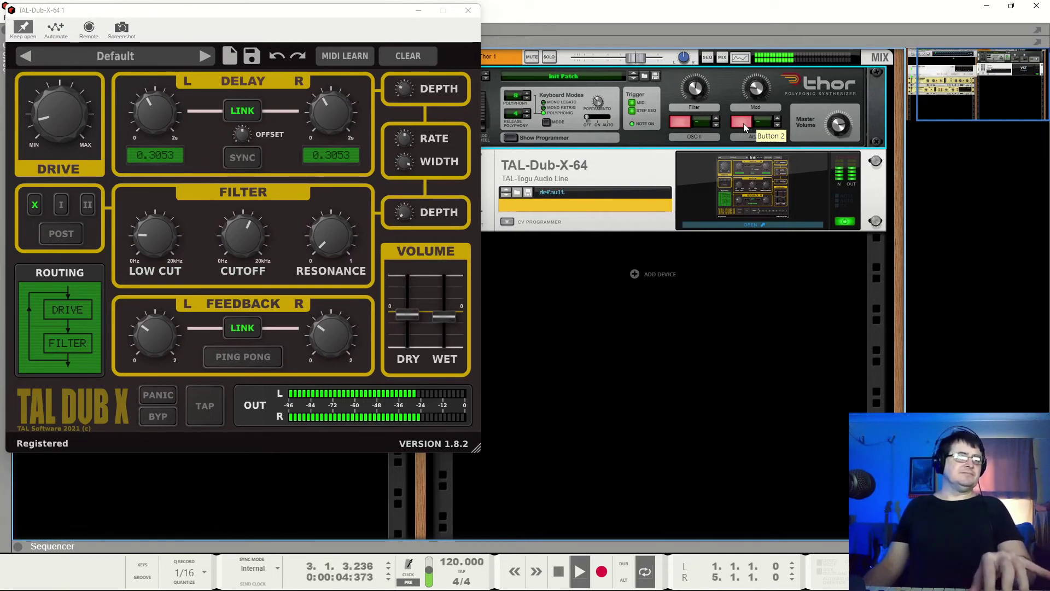
{"action": "left_click_drag", "start_coordinate": [444, 327], "coordinate": [452, 324]}
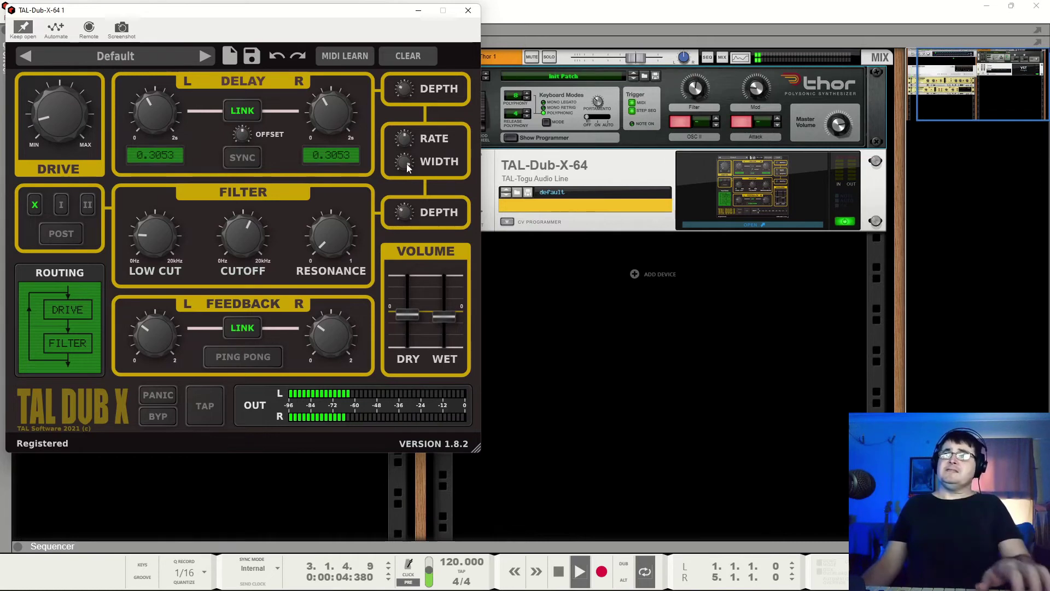
{"action": "left_click_drag", "start_coordinate": [340, 248], "coordinate": [340, 190]}
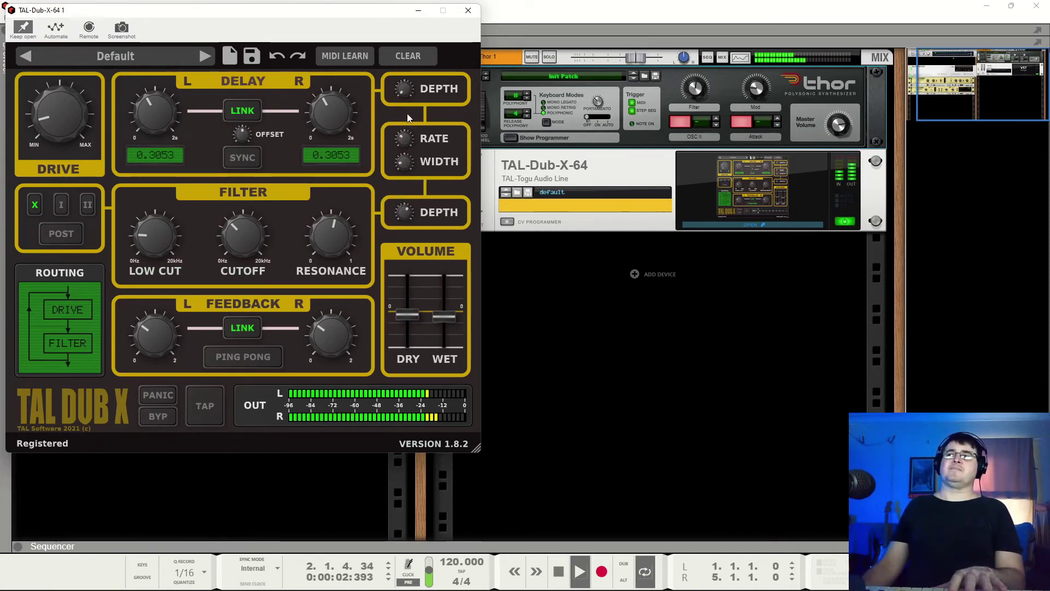
Step: Turn drive down toward minimum and pull the wet level and feedback down a touch
{"action": "left_click_drag", "start_coordinate": [59, 137], "coordinate": [60, 153]}
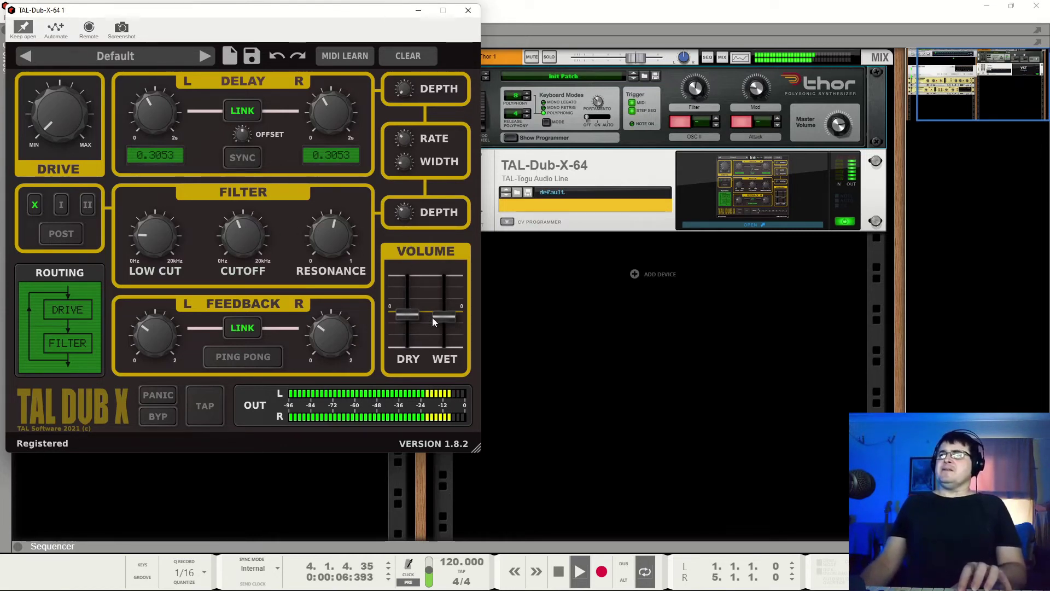
{"action": "left_click_drag", "start_coordinate": [432, 317], "coordinate": [438, 326]}
{"action": "left_click_drag", "start_coordinate": [328, 334], "coordinate": [323, 343]}
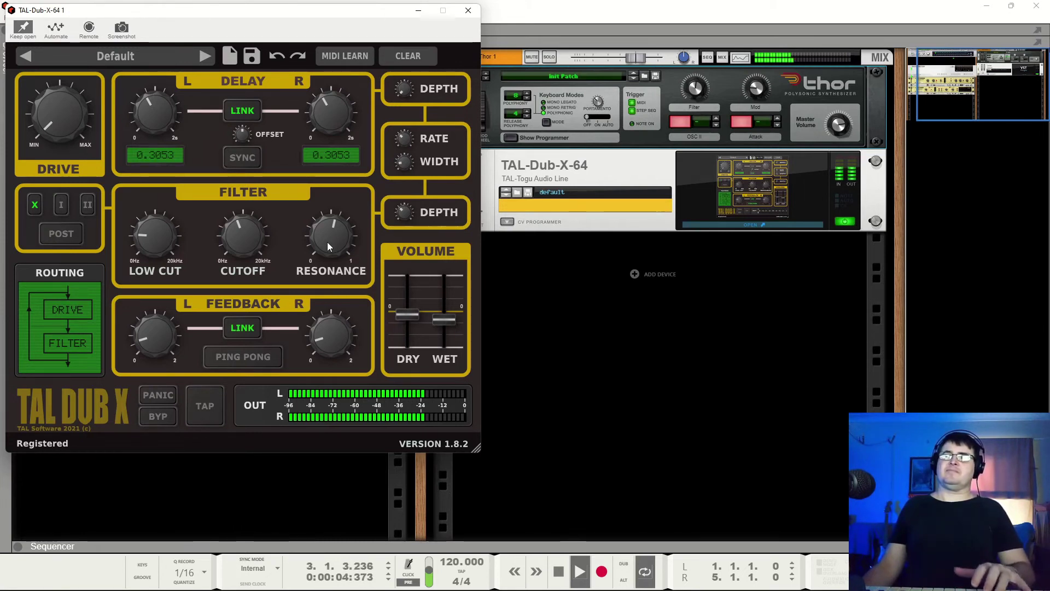
Step: Raise the TAL-Dub-X wet fader to about halfway, then nudge linked feedback up and back down
{"action": "left_click_drag", "start_coordinate": [444, 320], "coordinate": [448, 412]}
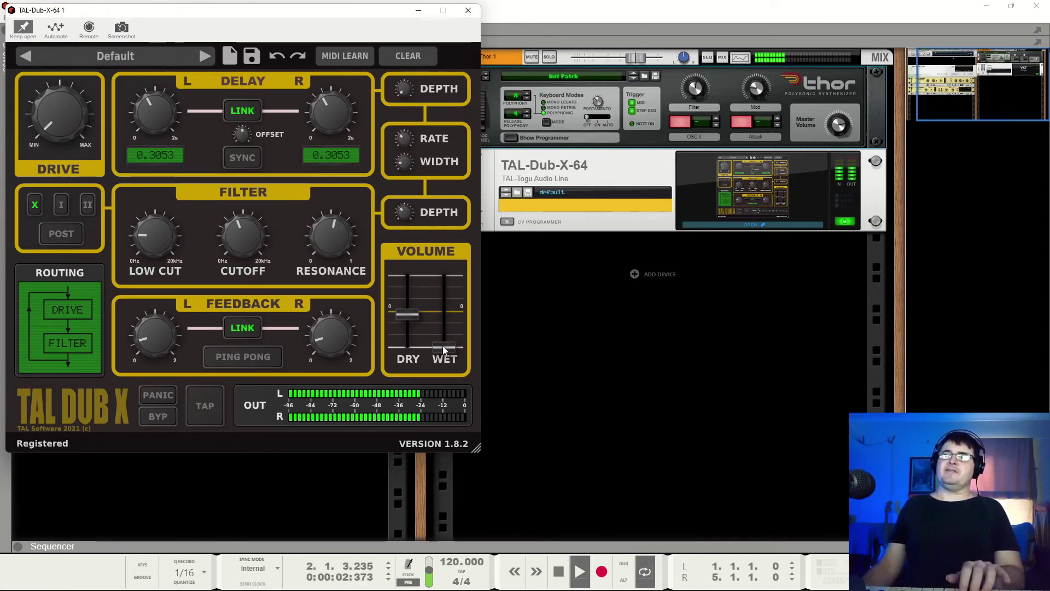
{"action": "left_click_drag", "start_coordinate": [444, 346], "coordinate": [459, 251]}
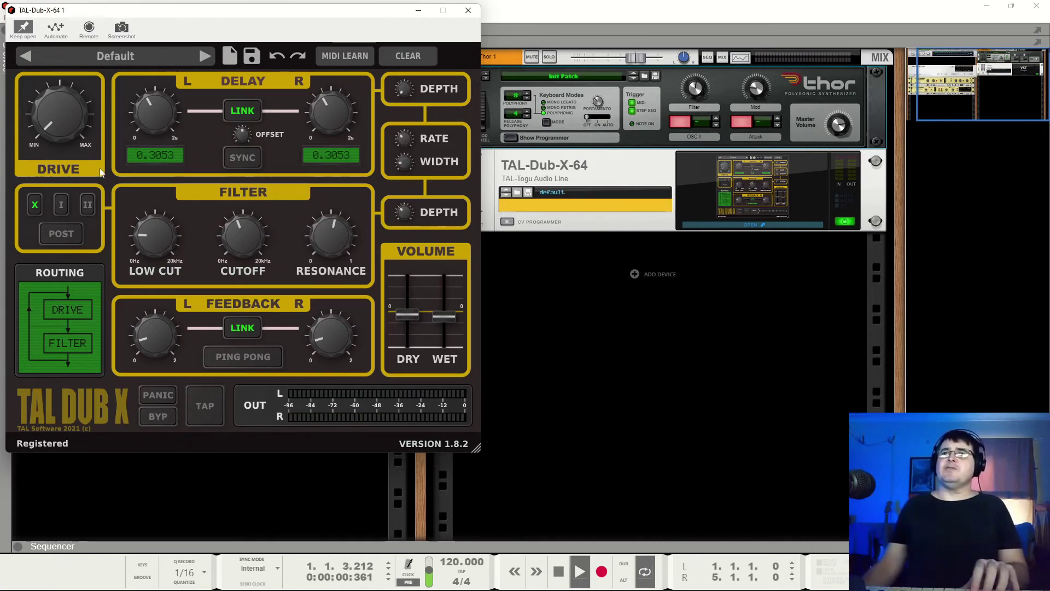
{"action": "left_click_drag", "start_coordinate": [330, 340], "coordinate": [285, 334]}
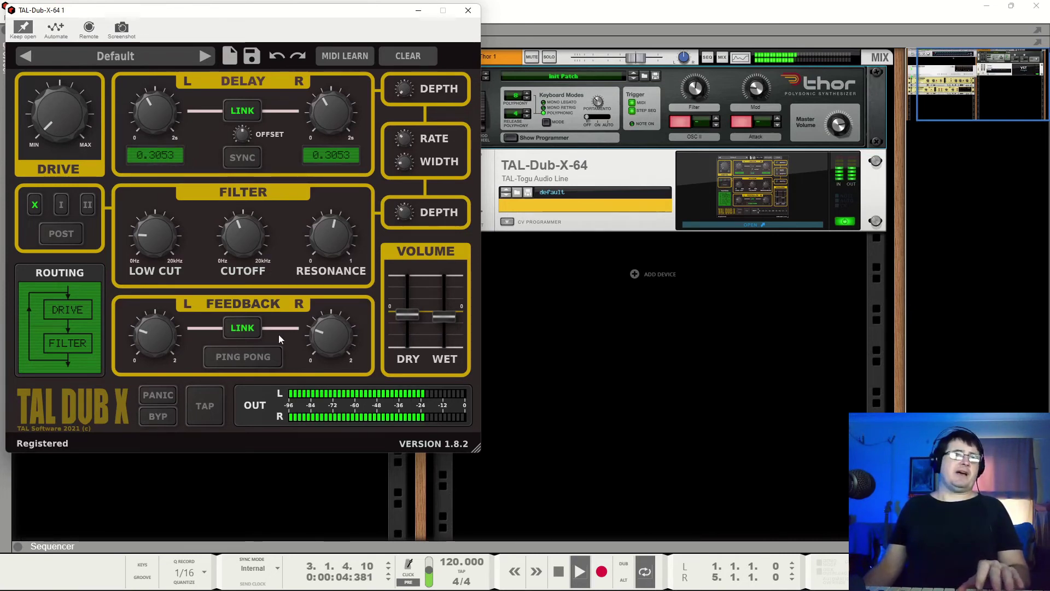
{"action": "left_click_drag", "start_coordinate": [329, 341], "coordinate": [330, 361]}
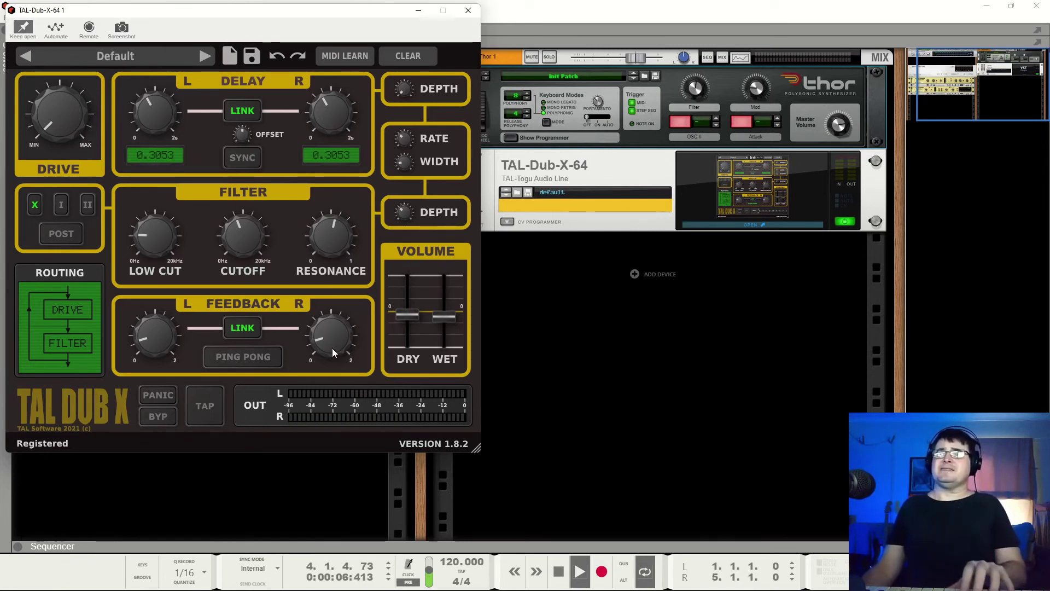
Step: Try the linked feedback higher and lower, then raise filter resonance to about three-quarters
{"action": "mouse_move", "coordinate": [333, 347]}
{"action": "left_mouse_down"}
{"action": "mouse_move", "coordinate": [336, 329]}
{"action": "mouse_move", "coordinate": [337, 350]}
{"action": "left_mouse_up"}
{"action": "left_click_drag", "start_coordinate": [343, 234], "coordinate": [342, 300]}
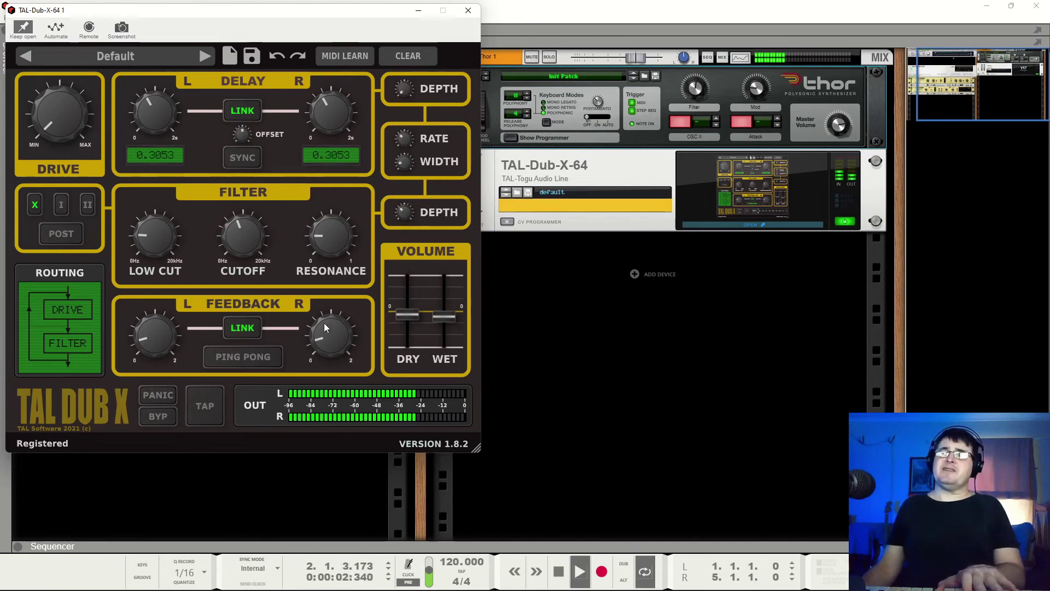
{"action": "left_click_drag", "start_coordinate": [325, 235], "coordinate": [335, 138]}
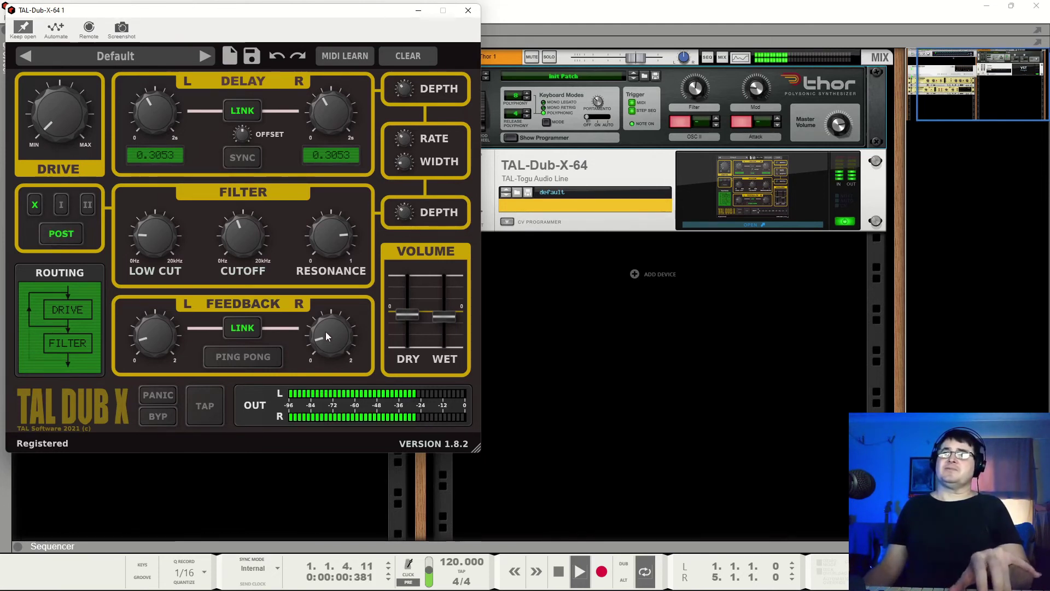
Step: Switch off post-delay filtering and audition filter modes I and II
{"action": "left_click", "coordinate": [77, 234]}
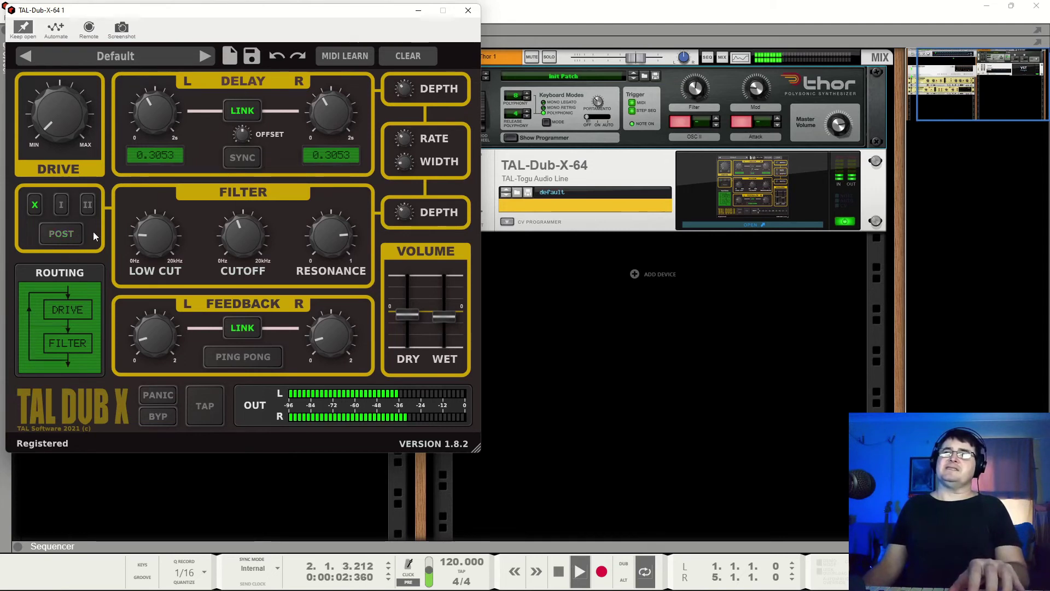
{"action": "left_click", "coordinate": [61, 206]}
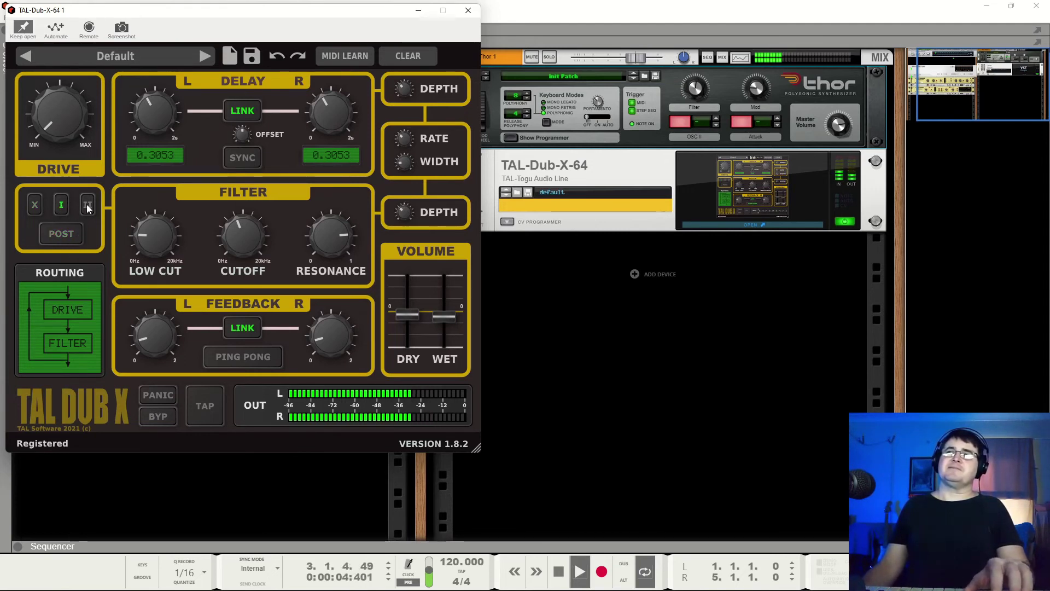
{"action": "left_click", "coordinate": [88, 206]}
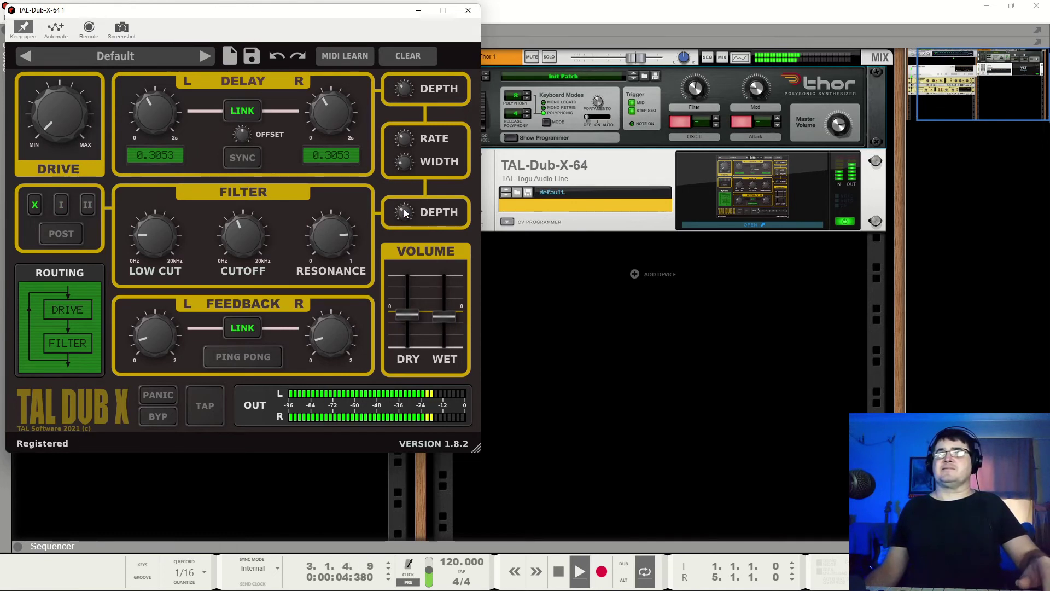
Step: Try an unlinked 0.0869 right delay and ping-pong, then relink both delays at 0.3053
{"action": "left_click", "coordinate": [242, 110]}
{"action": "left_click_drag", "start_coordinate": [331, 112], "coordinate": [326, 126]}
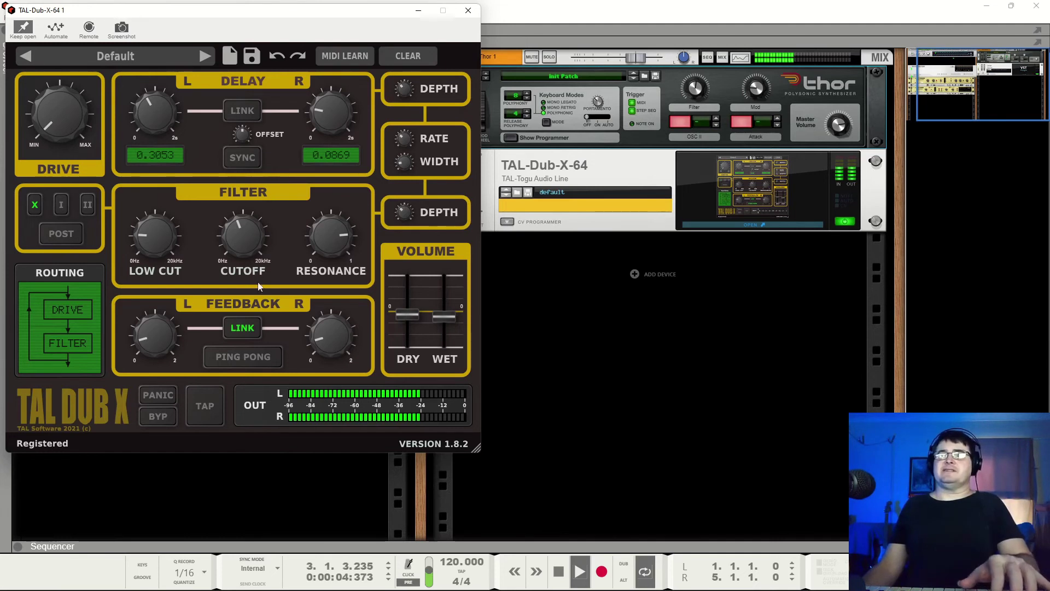
{"action": "left_click", "coordinate": [248, 362]}
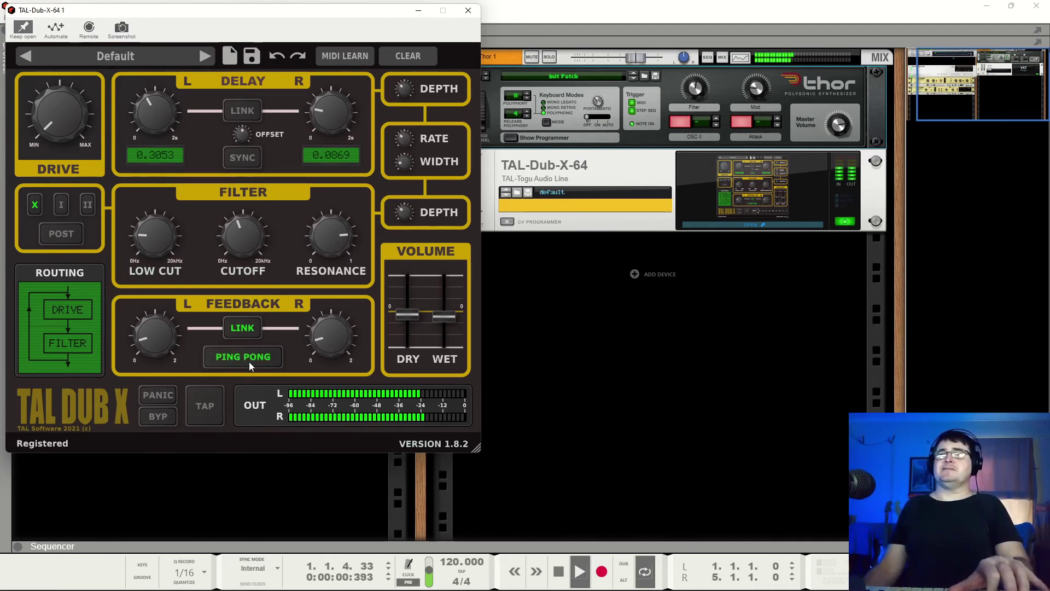
{"action": "left_click", "coordinate": [249, 362]}
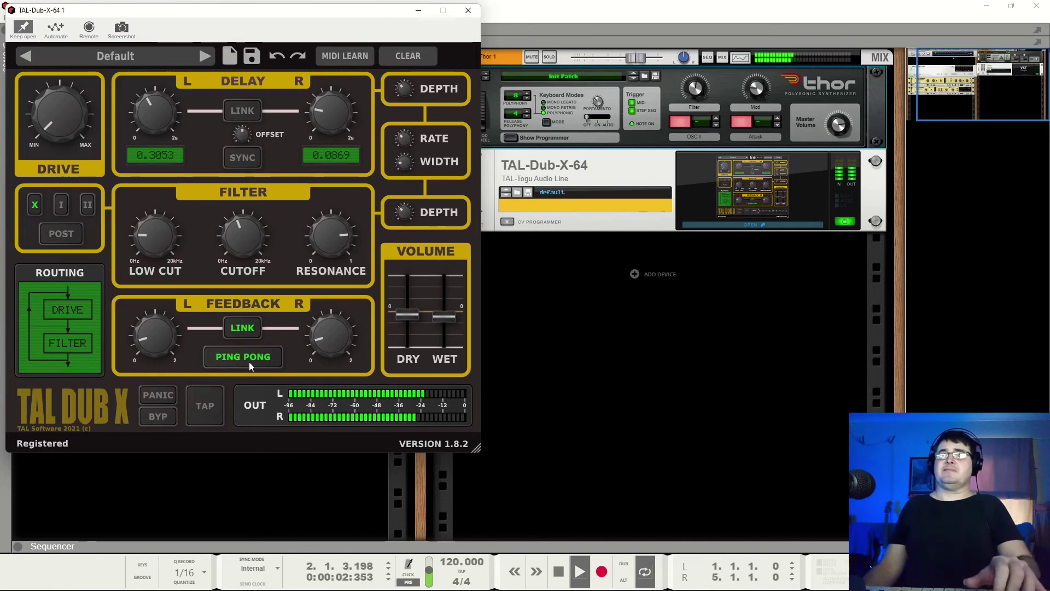
{"action": "left_click", "coordinate": [253, 112]}
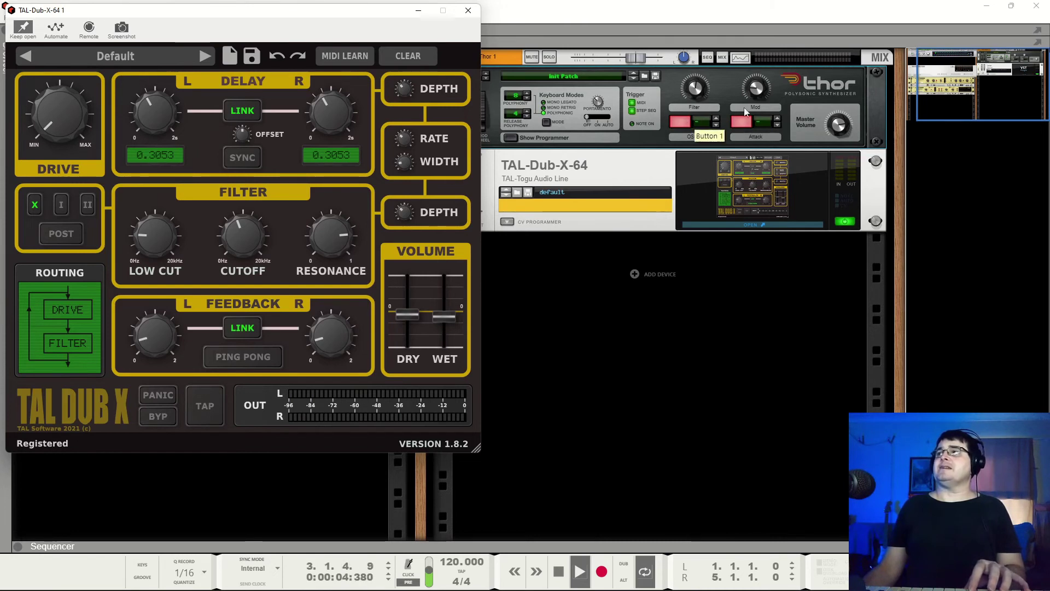
Step: Turn the filter resonance down and set the cutoff to its centre
{"action": "left_click", "coordinate": [710, 81]}
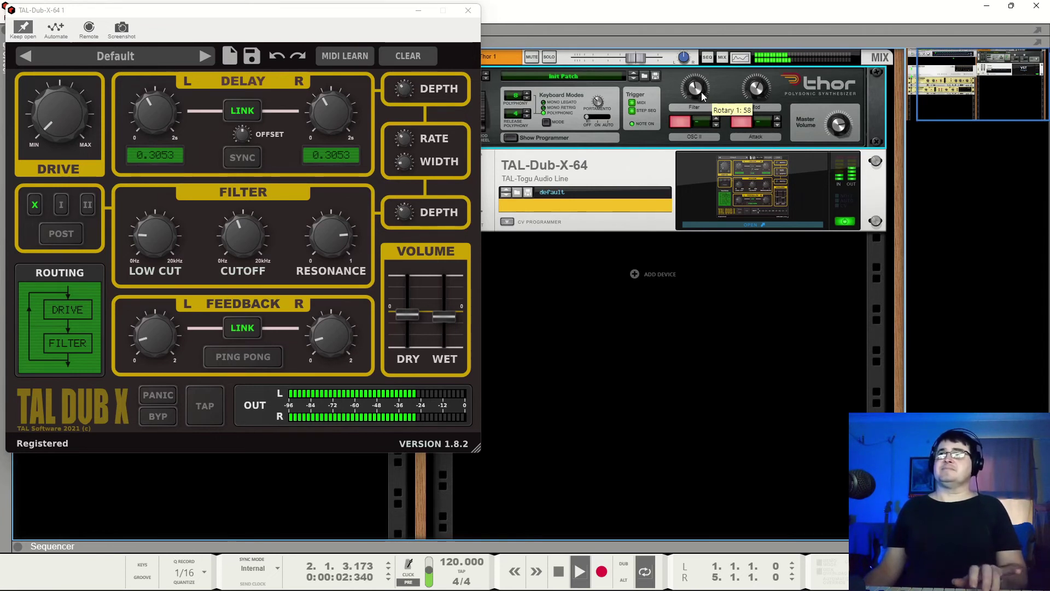
{"action": "left_click_drag", "start_coordinate": [331, 235], "coordinate": [362, 360]}
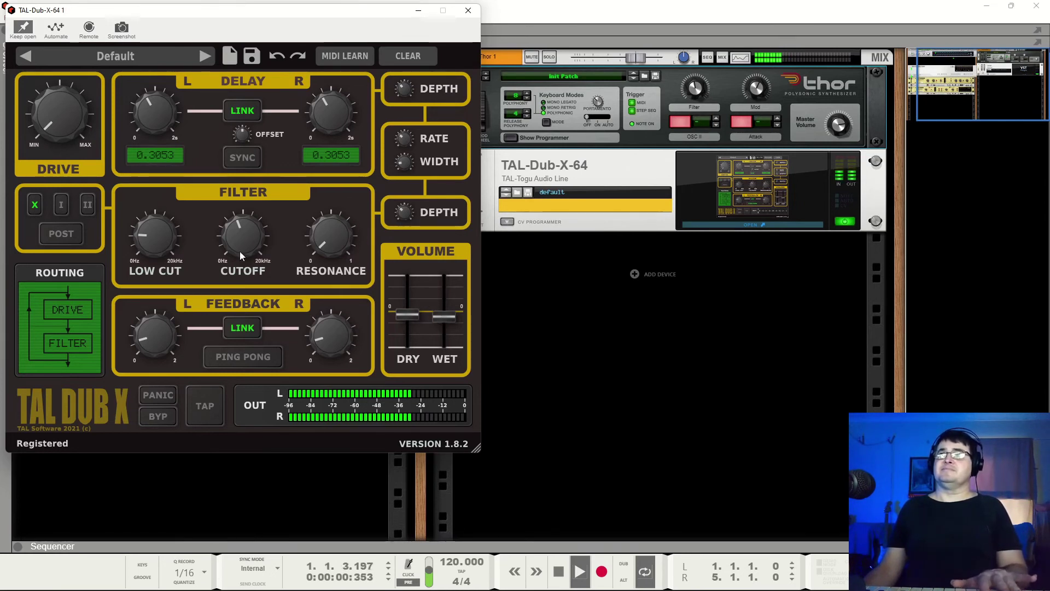
{"action": "left_click_drag", "start_coordinate": [238, 252], "coordinate": [243, 237]}
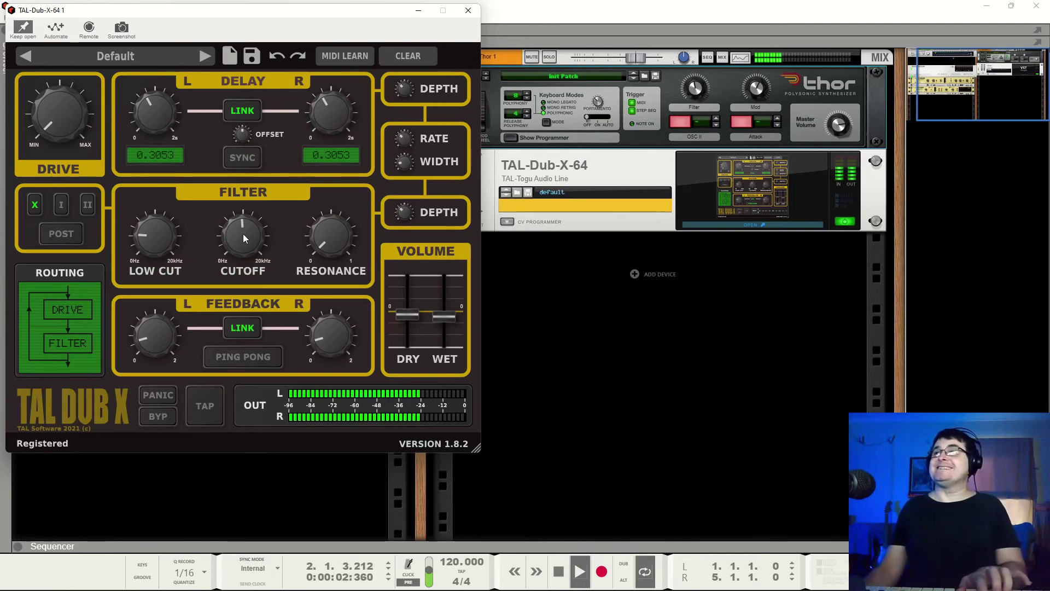
Step: Turn on ping-pong and tempo sync, setting the delays to 1/4 left and 1/8 right
{"action": "left_click", "coordinate": [239, 358]}
{"action": "left_click", "coordinate": [242, 158]}
{"action": "left_click_drag", "start_coordinate": [344, 102], "coordinate": [341, 122]}
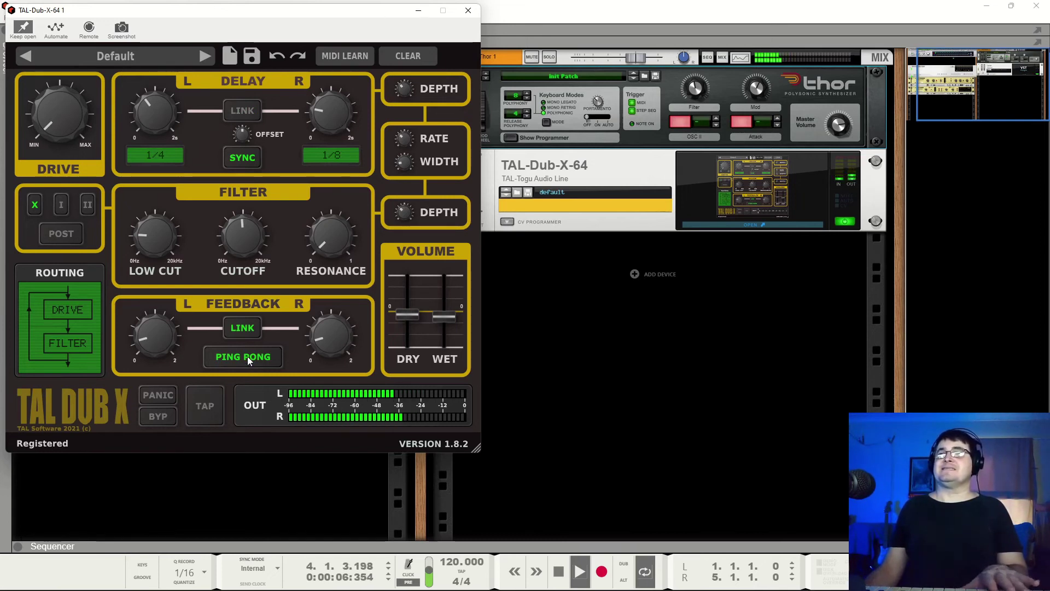
Step: Tweak the linked feedback and raise resonance a little, then switch ping-pong off
{"action": "left_click_drag", "start_coordinate": [319, 333], "coordinate": [332, 323]}
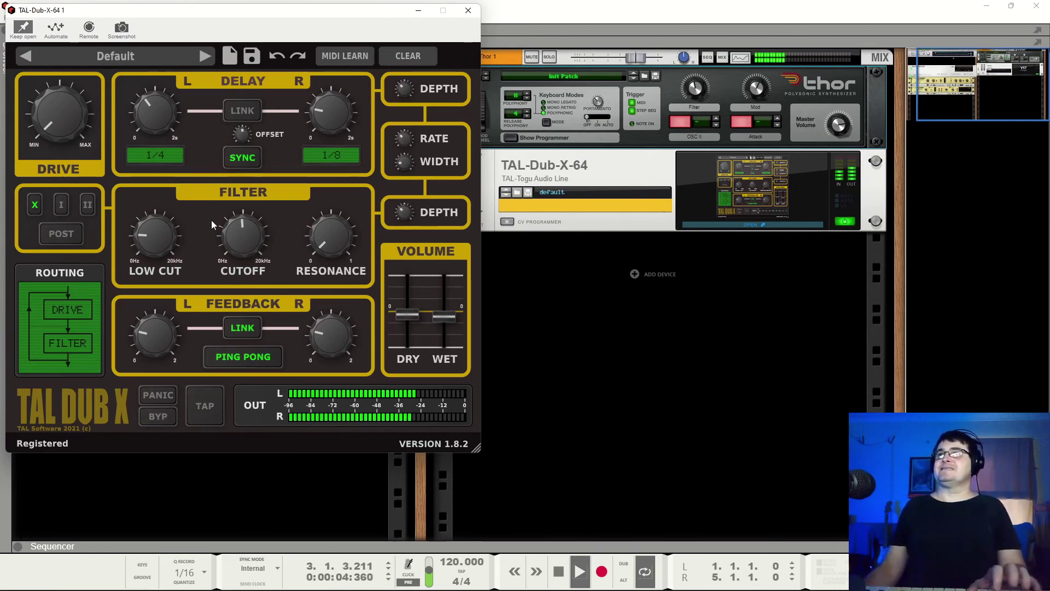
{"action": "left_click_drag", "start_coordinate": [327, 245], "coordinate": [346, 199]}
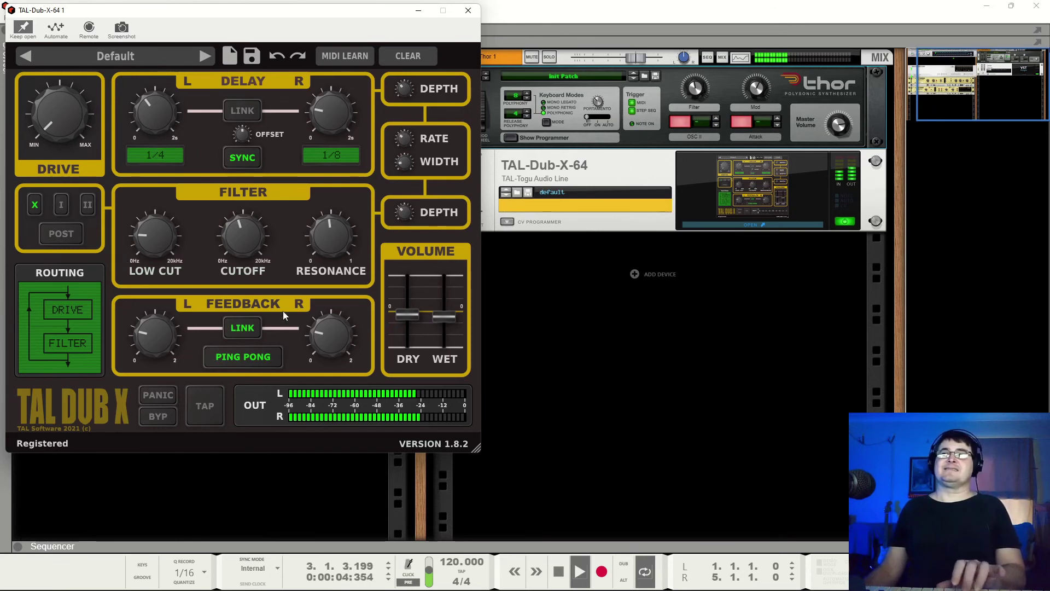
{"action": "left_click_drag", "start_coordinate": [337, 340], "coordinate": [337, 359]}
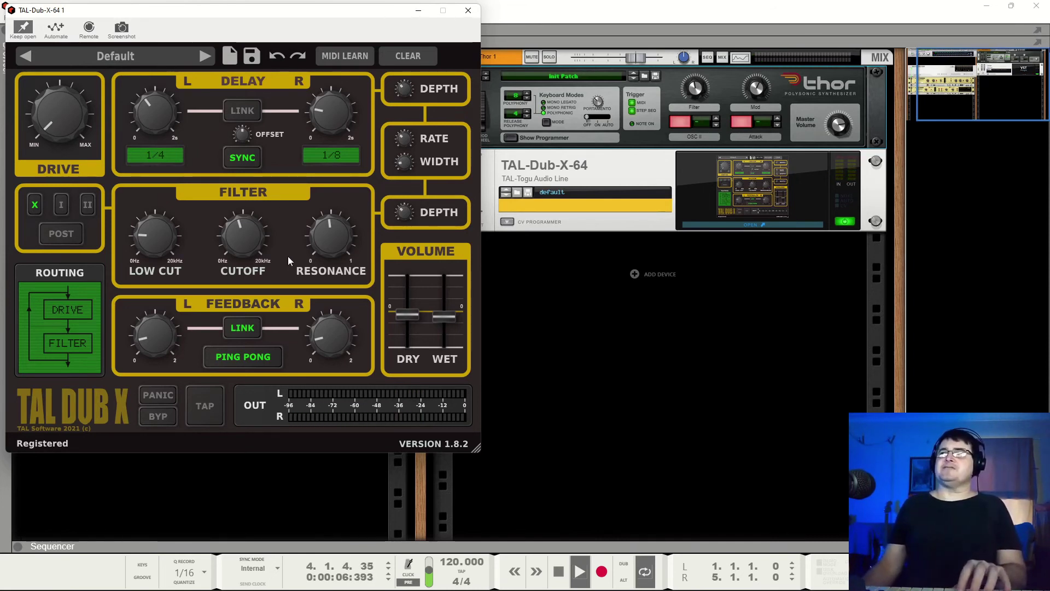
{"action": "left_click", "coordinate": [251, 357]}
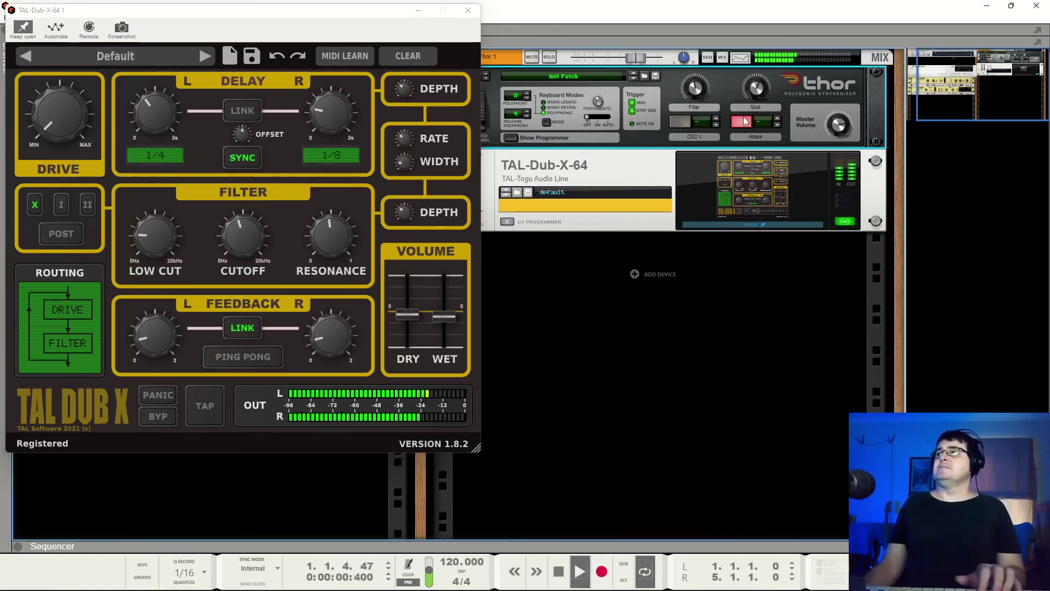
{"action": "left_click", "coordinate": [407, 115]}
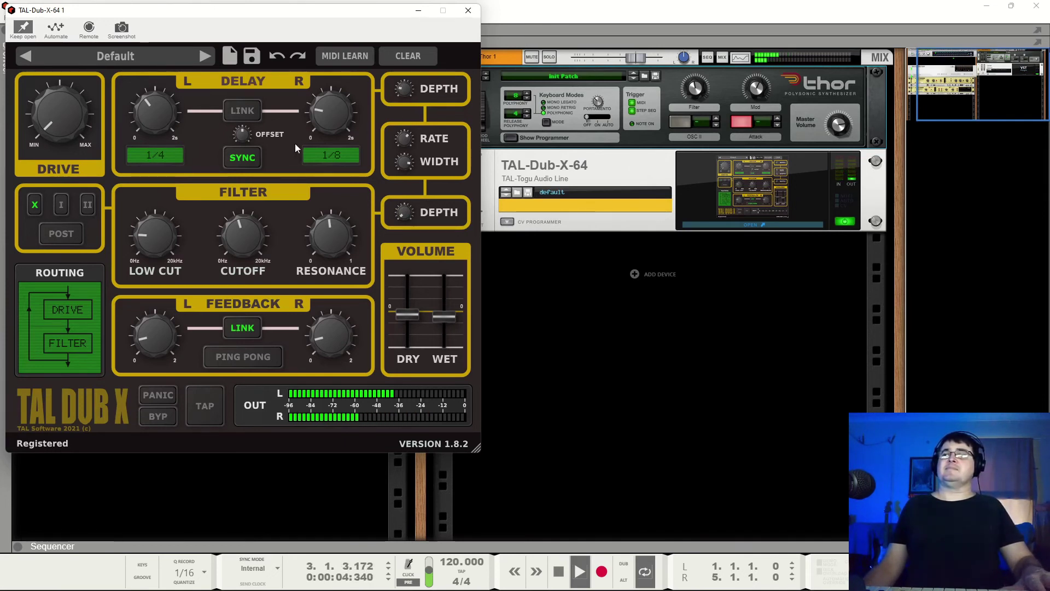
Step: Turn sync off, relink the delays at a very short 0.0032, and lower the feedback
{"action": "left_click", "coordinate": [240, 162]}
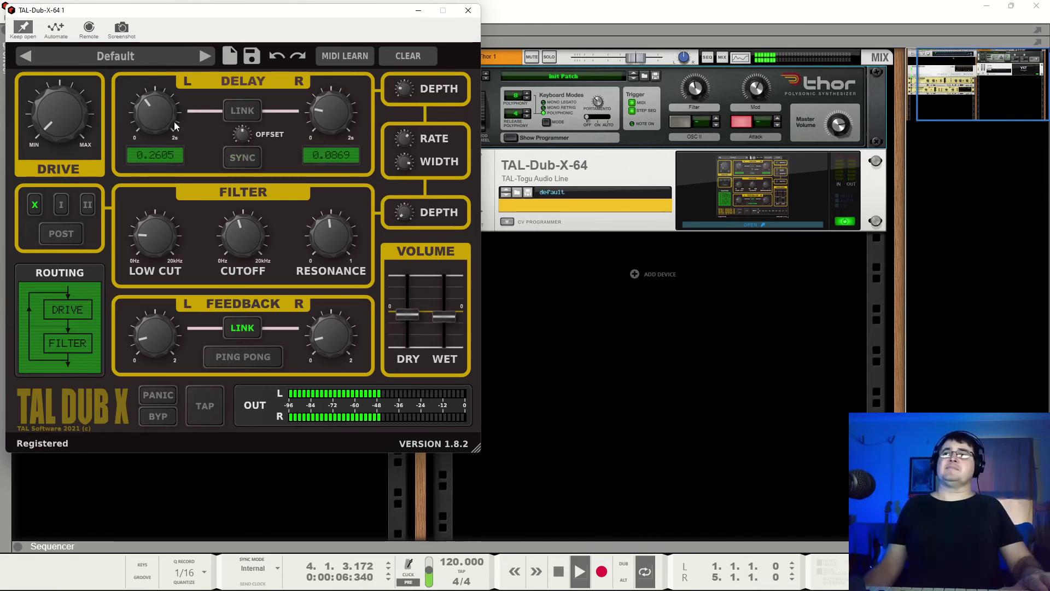
{"action": "left_click", "coordinate": [243, 110]}
{"action": "left_click_drag", "start_coordinate": [155, 115], "coordinate": [155, 164]}
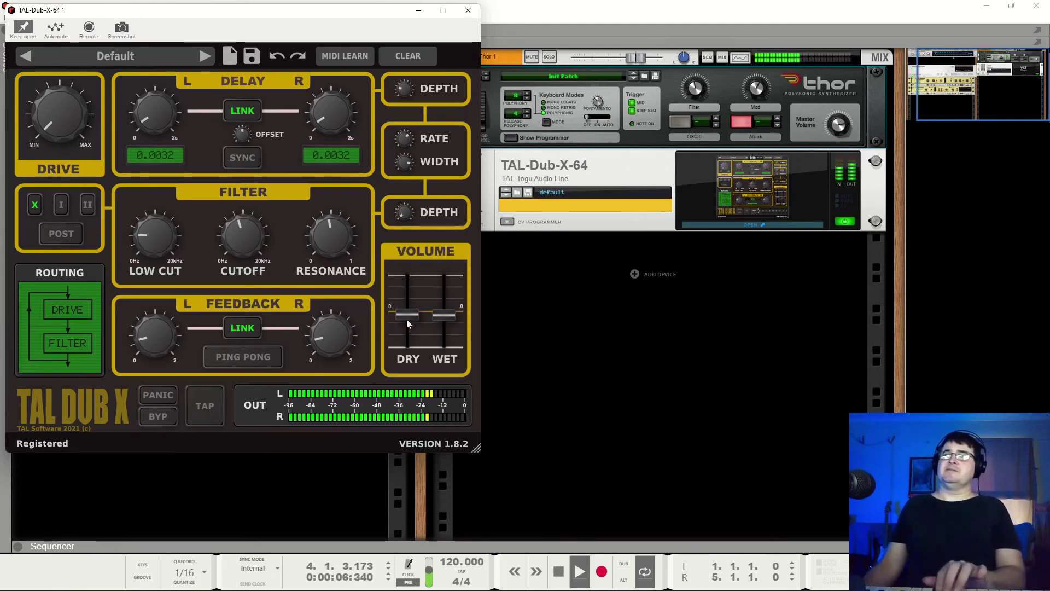
{"action": "mouse_move", "coordinate": [331, 334]}
{"action": "left_mouse_down"}
{"action": "mouse_move", "coordinate": [340, 377]}
{"action": "mouse_move", "coordinate": [331, 345]}
{"action": "left_mouse_up"}
{"action": "mouse_move", "coordinate": [449, 318]}
{"action": "left_mouse_down"}
{"action": "mouse_move", "coordinate": [448, 411]}
{"action": "mouse_move", "coordinate": [450, 320]}
{"action": "left_mouse_up"}
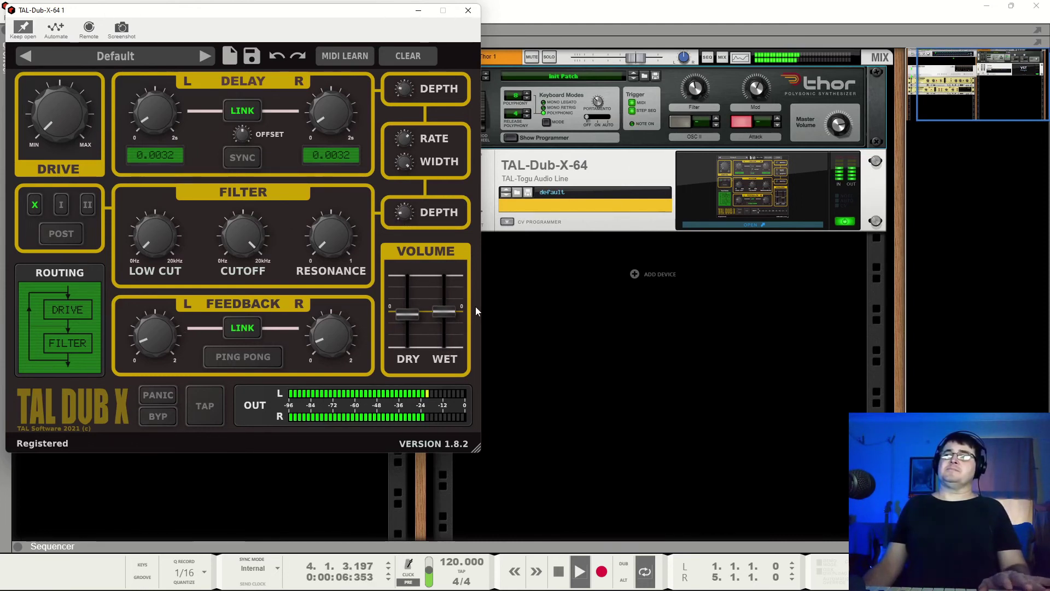
Step: Lengthen both linked delays from 0.0299 to 0.2292, raising the feedback slightly
{"action": "left_click_drag", "start_coordinate": [151, 126], "coordinate": [159, 115]}
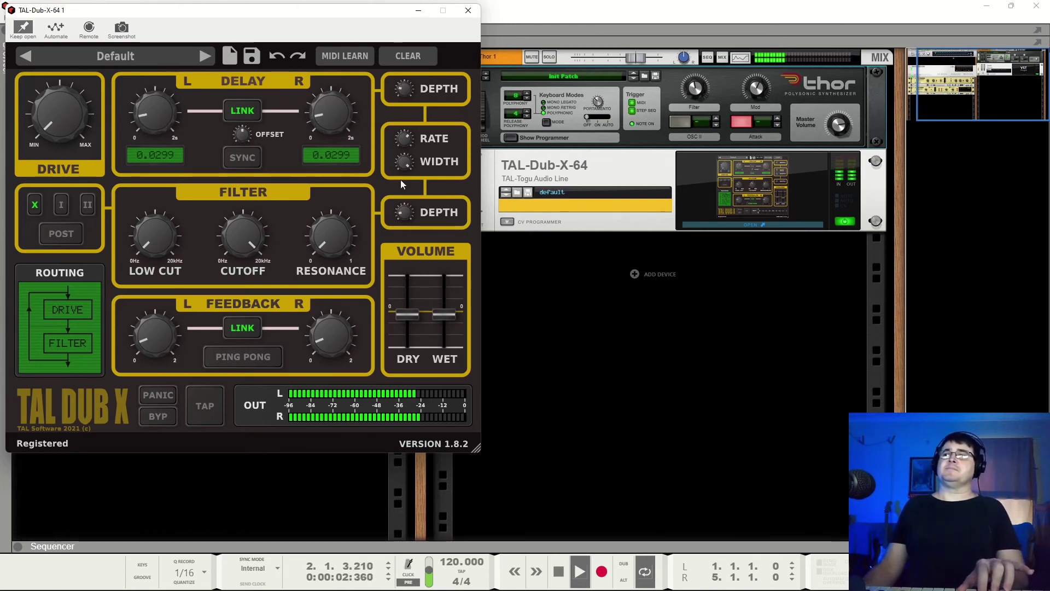
{"action": "left_click_drag", "start_coordinate": [329, 340], "coordinate": [339, 327]}
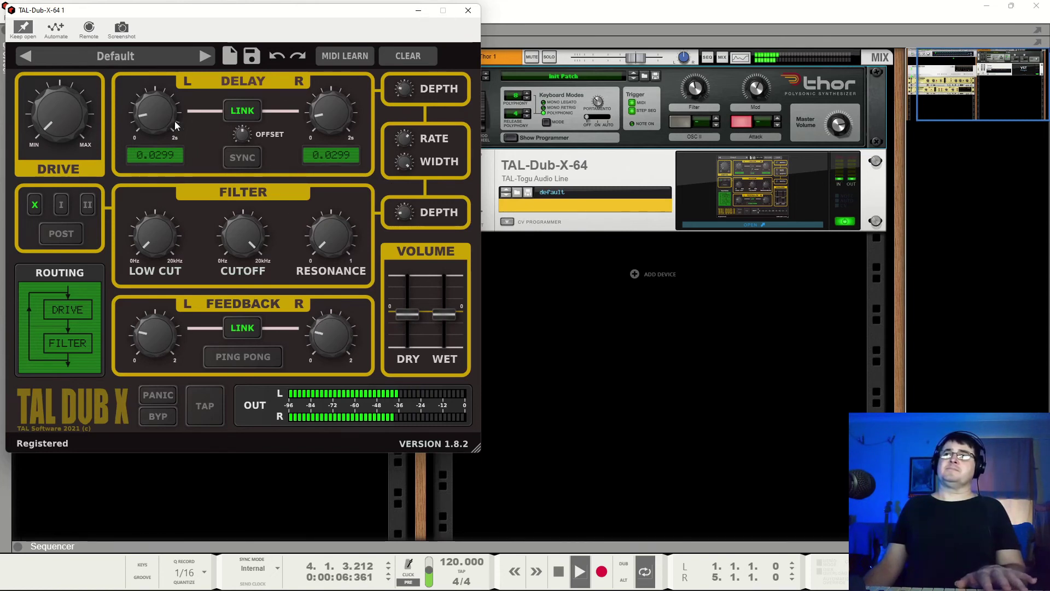
{"action": "left_click_drag", "start_coordinate": [155, 111], "coordinate": [156, 94]}
{"action": "scroll", "coordinate": [153, 123], "scroll_direction": "up", "scroll_amount": 3}
{"action": "scroll", "coordinate": [155, 125], "scroll_direction": "up", "scroll_amount": 1}
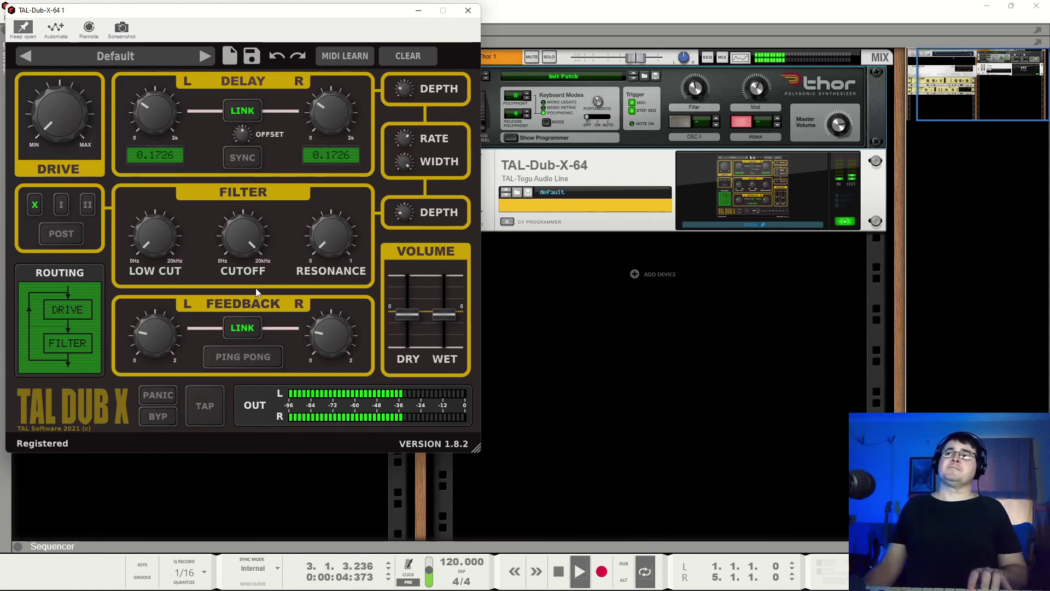
{"action": "scroll", "coordinate": [330, 337], "scroll_direction": "down", "scroll_amount": 2}
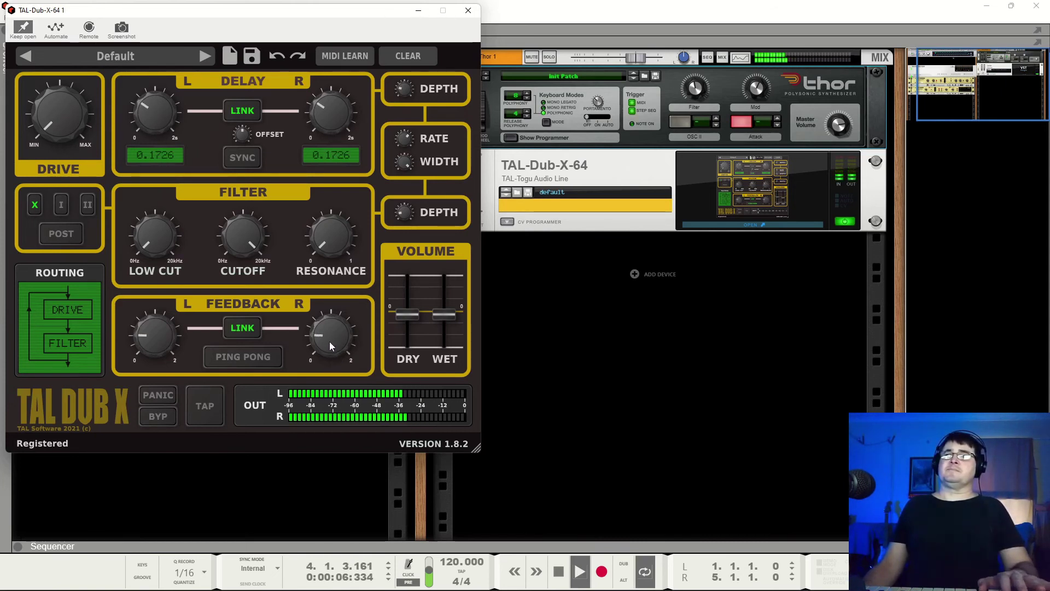
{"action": "scroll", "coordinate": [329, 124], "scroll_direction": "down", "scroll_amount": 4}
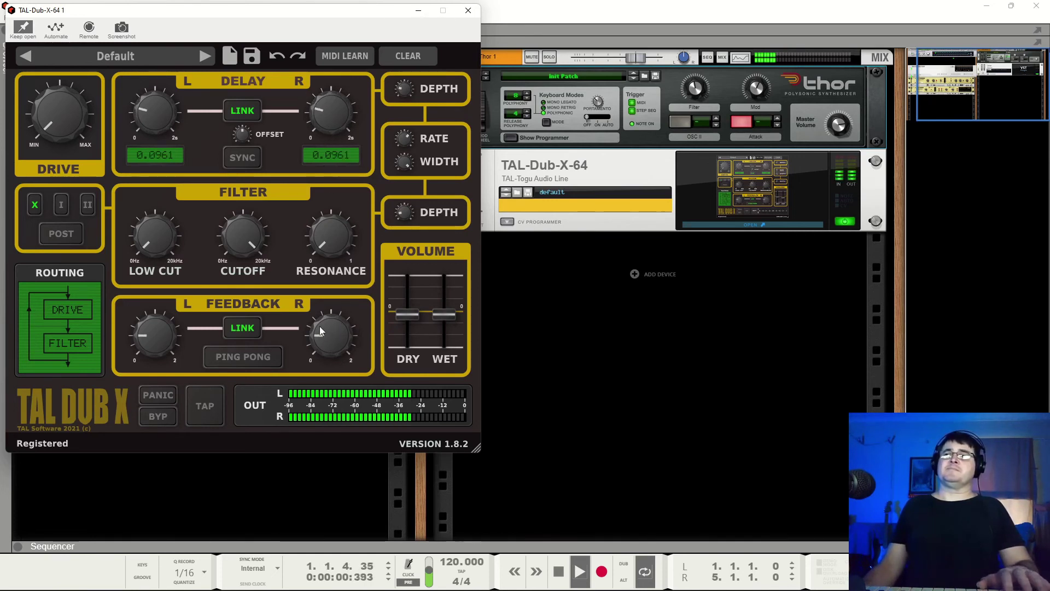
{"action": "scroll", "coordinate": [332, 336], "scroll_direction": "up", "scroll_amount": 2}
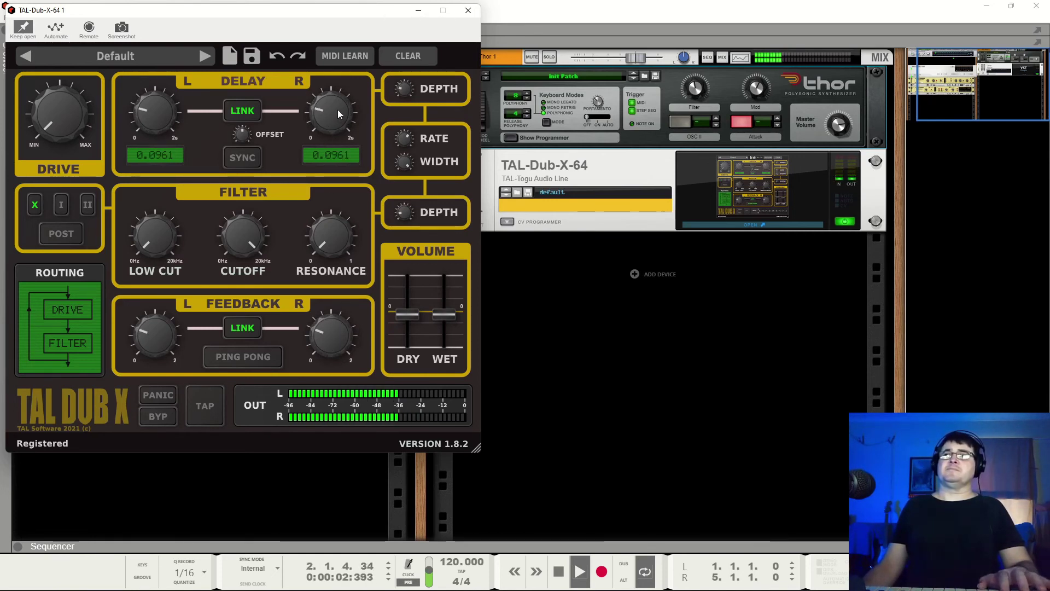
{"action": "scroll", "coordinate": [148, 130], "scroll_direction": "up", "scroll_amount": 3}
{"action": "scroll", "coordinate": [153, 116], "scroll_direction": "up", "scroll_amount": 4}
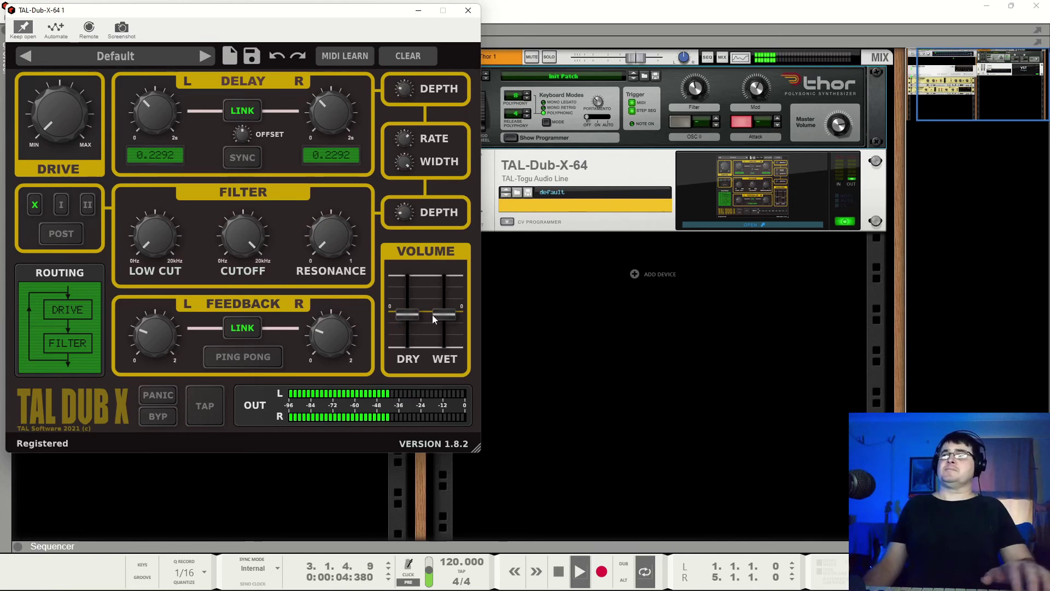
{"action": "scroll", "coordinate": [446, 317], "scroll_direction": "down", "scroll_amount": 1}
{"action": "scroll", "coordinate": [449, 335], "scroll_direction": "down", "scroll_amount": 1}
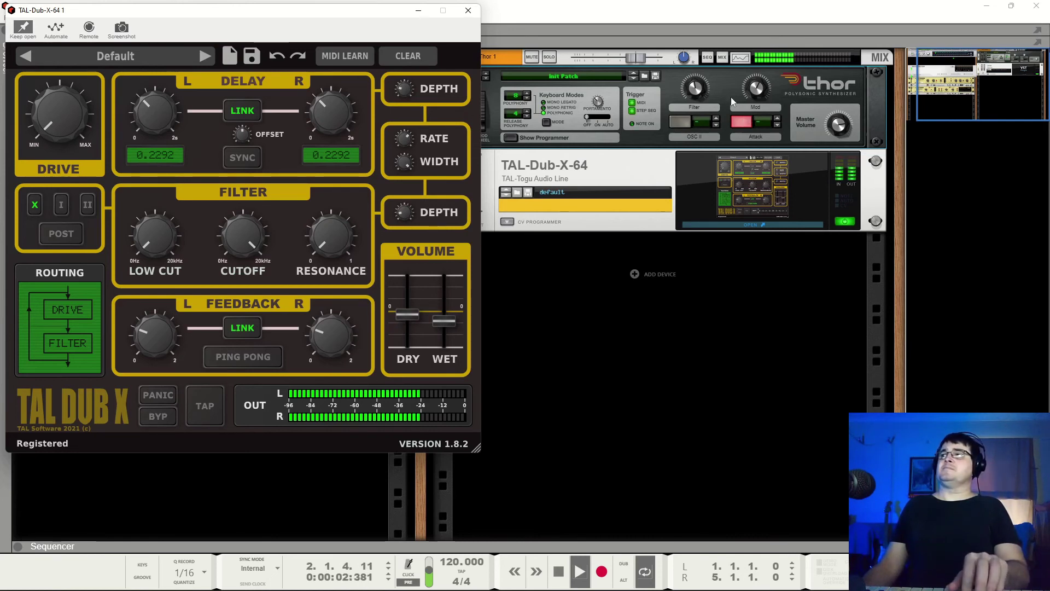
{"action": "left_click", "coordinate": [761, 108]}
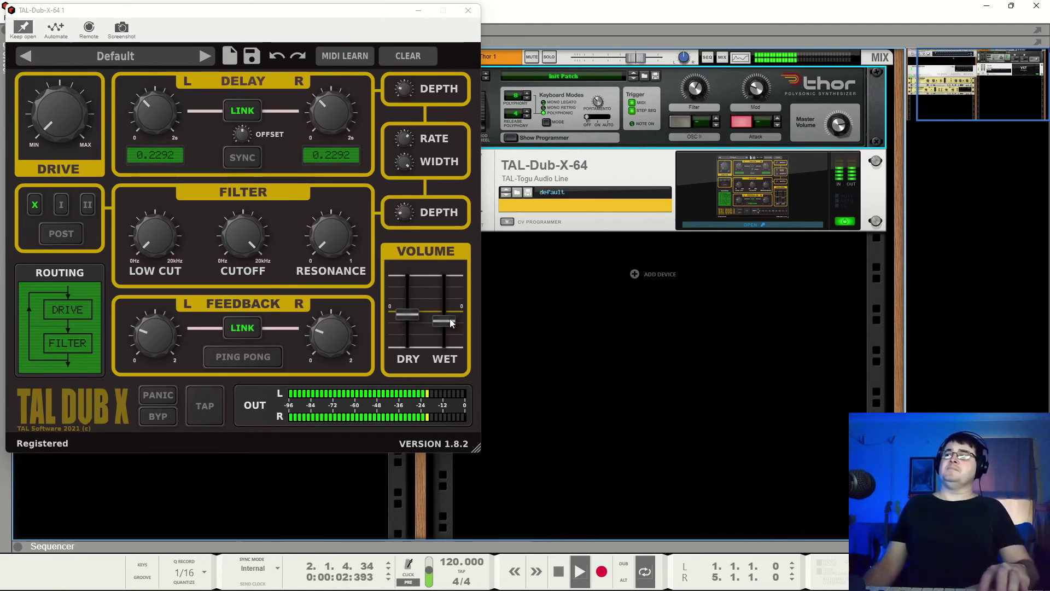
Step: Set wet level to match dry, lower the cutoff, raise resonance, and trim the feedback
{"action": "left_click_drag", "start_coordinate": [448, 320], "coordinate": [441, 408]}
{"action": "left_click_drag", "start_coordinate": [444, 346], "coordinate": [455, 313]}
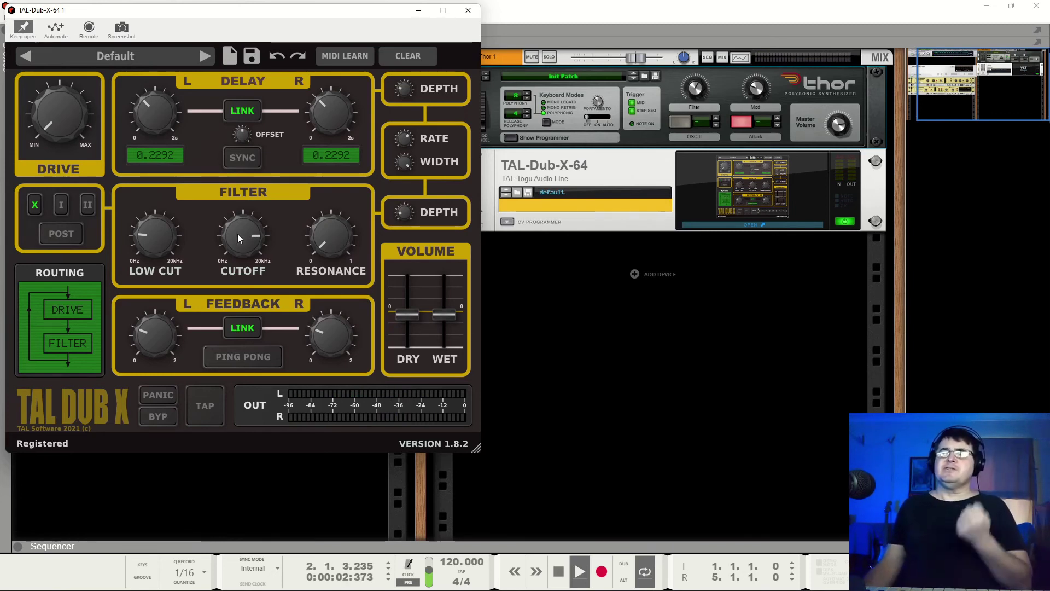
{"action": "left_click_drag", "start_coordinate": [237, 235], "coordinate": [238, 257]}
{"action": "left_click_drag", "start_coordinate": [328, 254], "coordinate": [336, 241]}
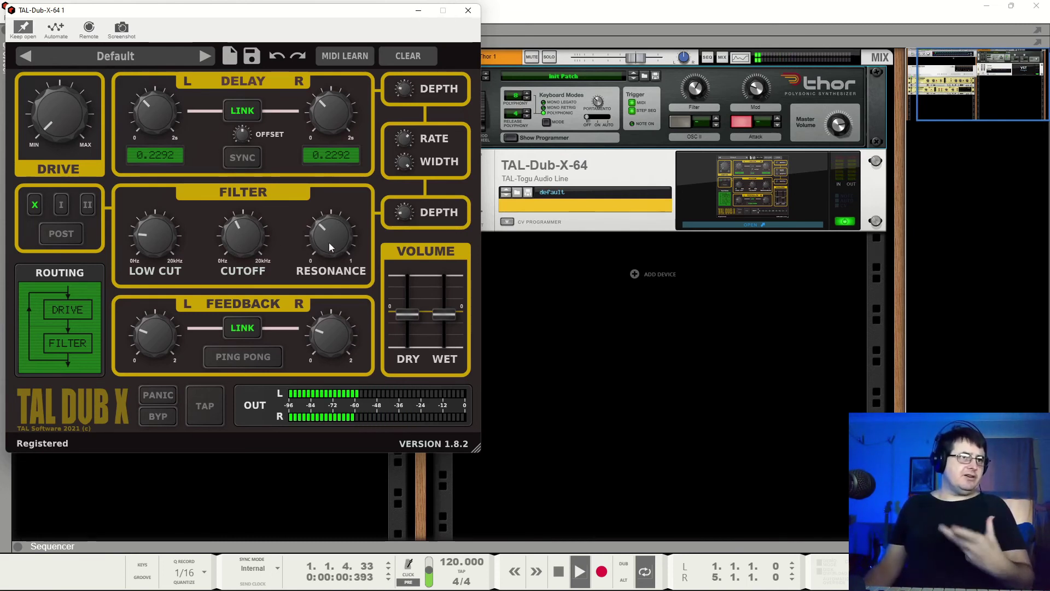
{"action": "left_click_drag", "start_coordinate": [337, 342], "coordinate": [337, 349]}
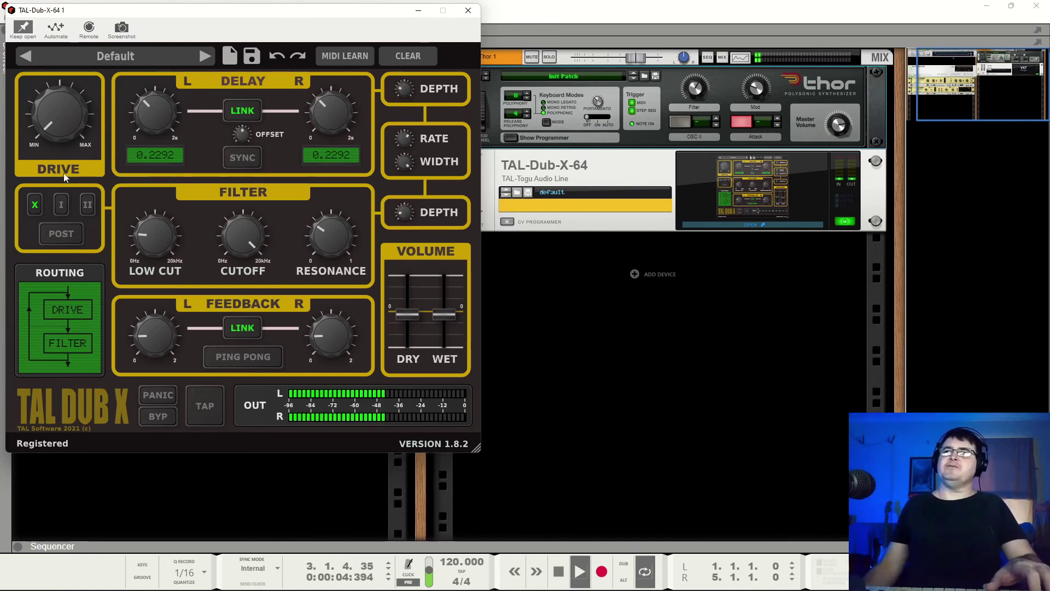
Step: Try adding drive and less wet level, then turn the drive back down
{"action": "left_click_drag", "start_coordinate": [60, 152], "coordinate": [83, 150]}
{"action": "left_click_drag", "start_coordinate": [254, 232], "coordinate": [251, 244]}
{"action": "left_click_drag", "start_coordinate": [436, 312], "coordinate": [443, 323]}
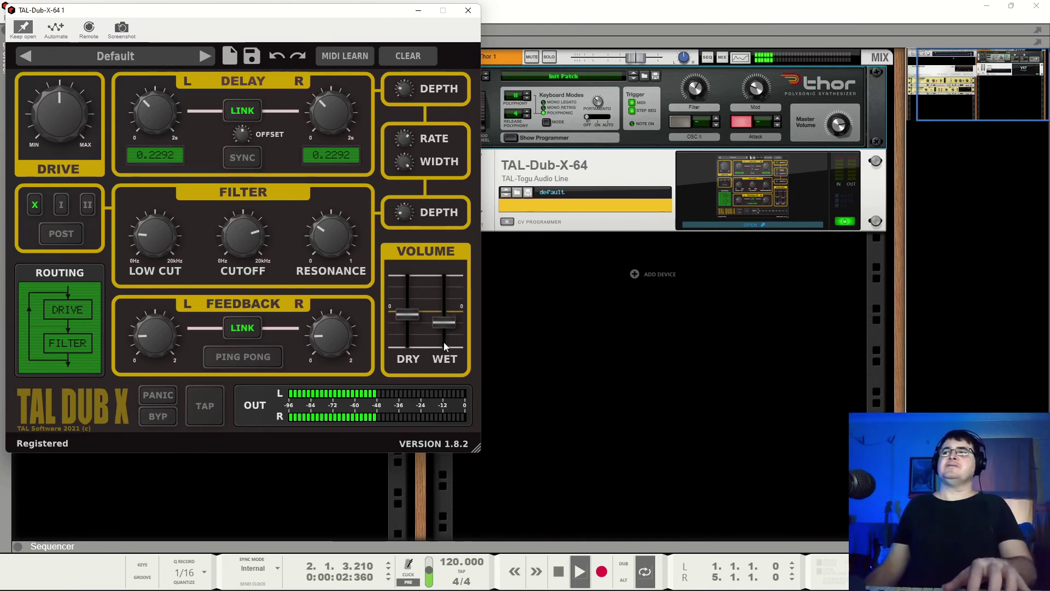
{"action": "double_click", "coordinate": [60, 105]}
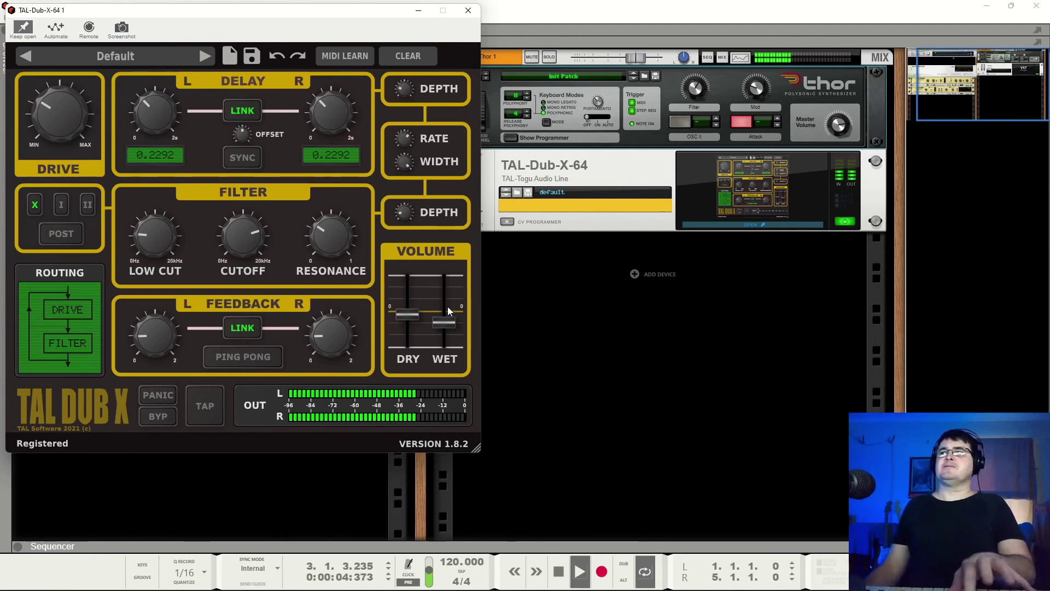
{"action": "left_click_drag", "start_coordinate": [448, 307], "coordinate": [448, 342]}
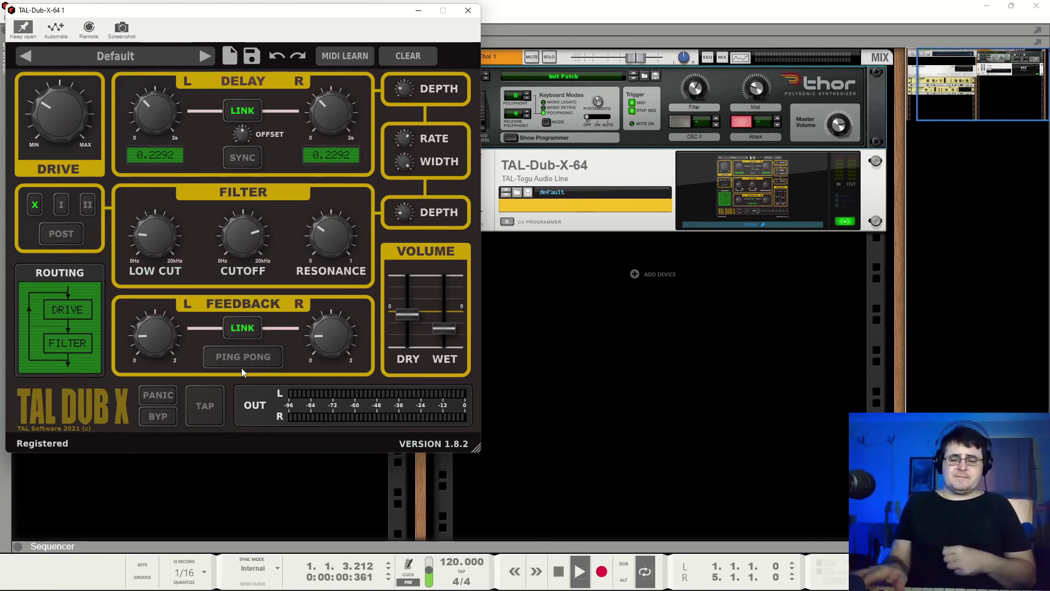
{"action": "left_click", "coordinate": [696, 94]}
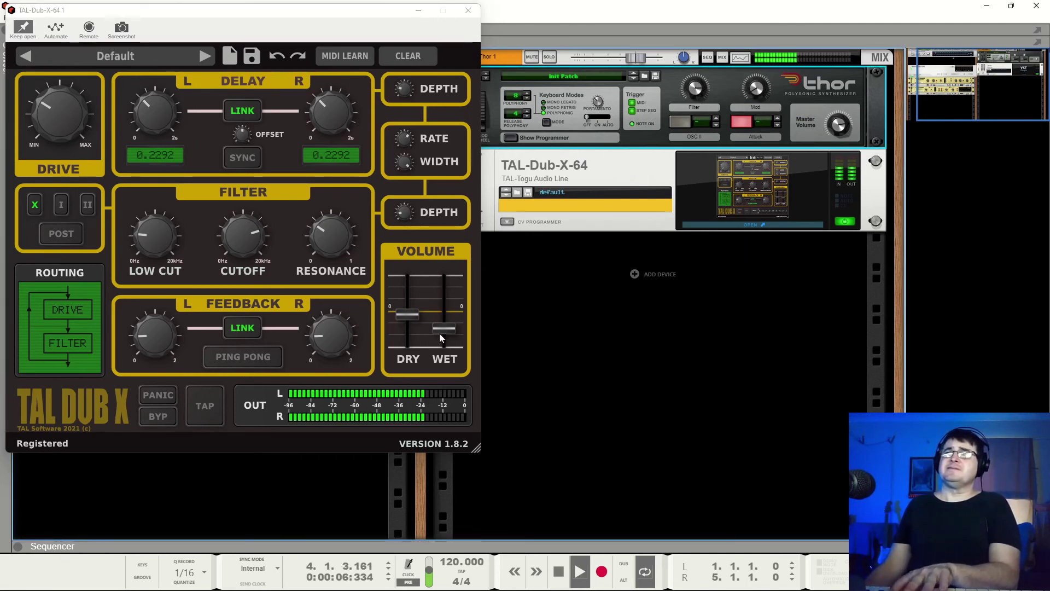
{"action": "left_click_drag", "start_coordinate": [59, 114], "coordinate": [82, 184]}
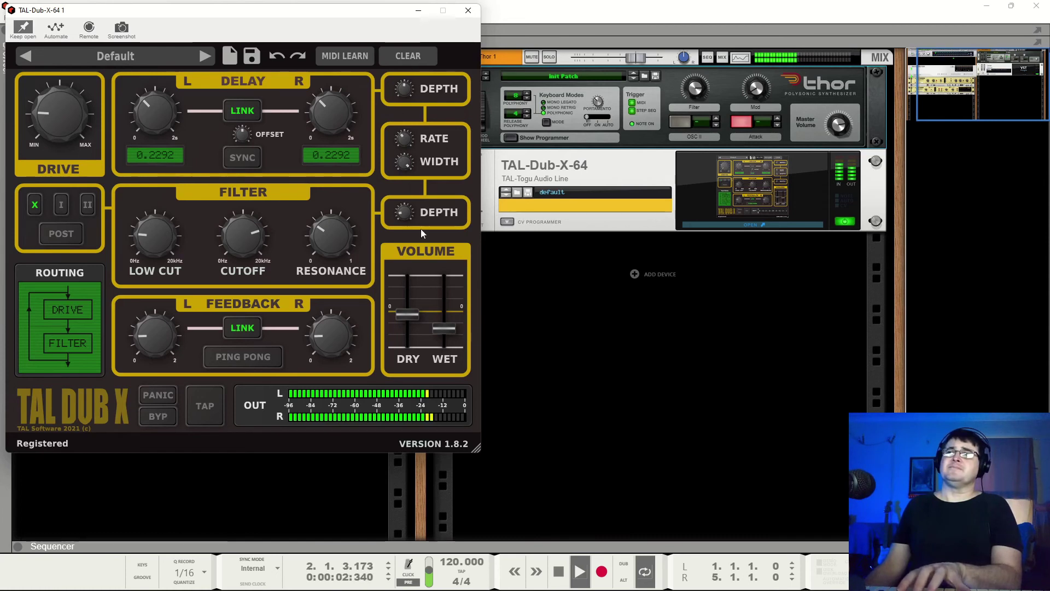
Step: Lower resonance, open the cutoff almost fully, drop low cut to minimum, and raise wet slightly
{"action": "left_click_drag", "start_coordinate": [331, 236], "coordinate": [336, 290]}
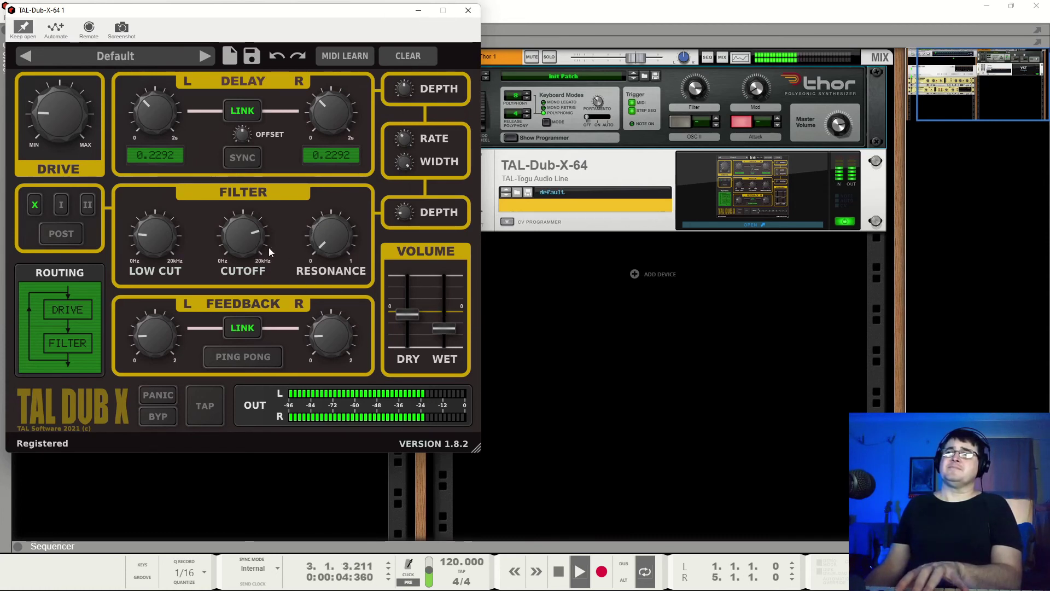
{"action": "left_click_drag", "start_coordinate": [268, 250], "coordinate": [269, 200]}
{"action": "left_click_drag", "start_coordinate": [156, 241], "coordinate": [163, 271]}
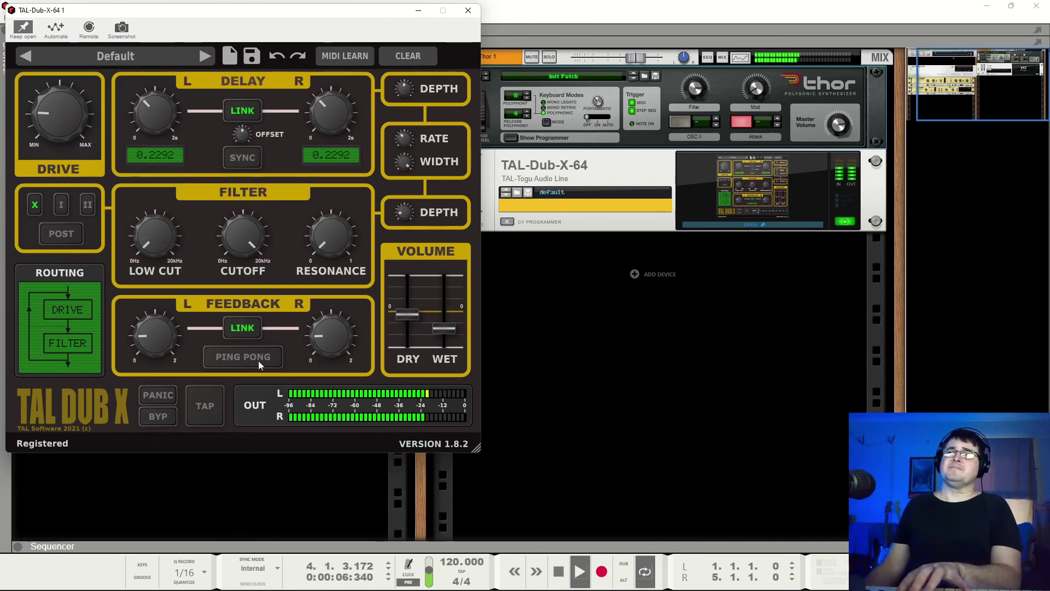
{"action": "left_click_drag", "start_coordinate": [442, 330], "coordinate": [451, 286]}
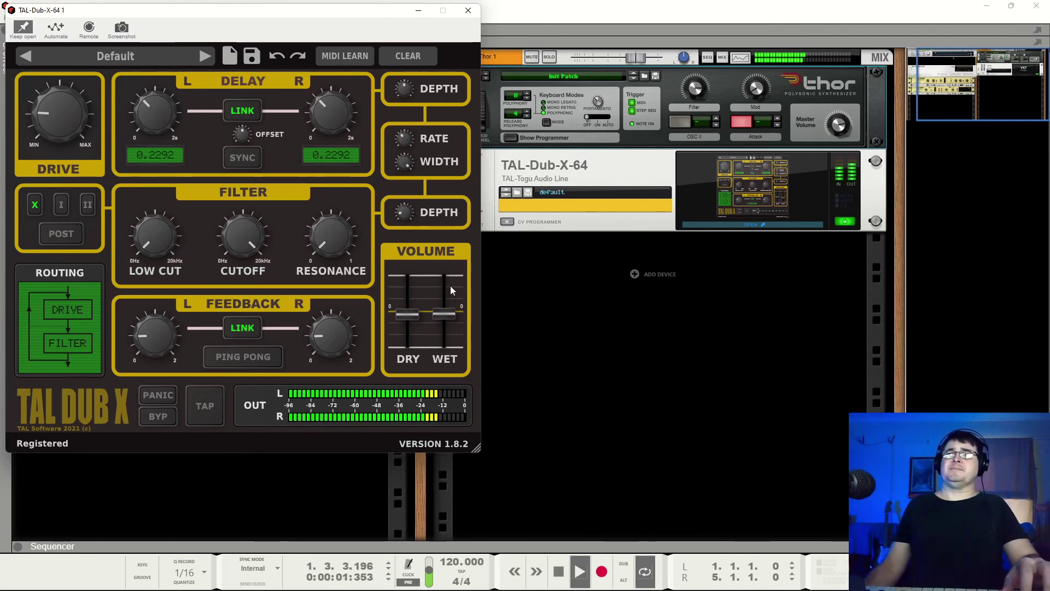
{"action": "left_click", "coordinate": [727, 122]}
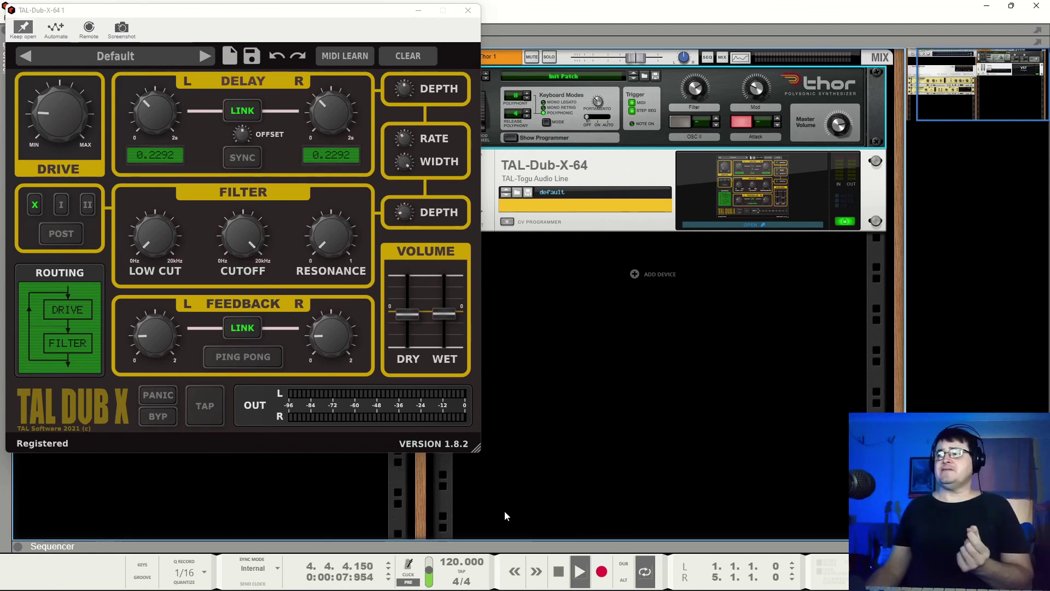
Step: Stop the looping playback with the spacebar and return to the song start
{"action": "key", "text": "space"}
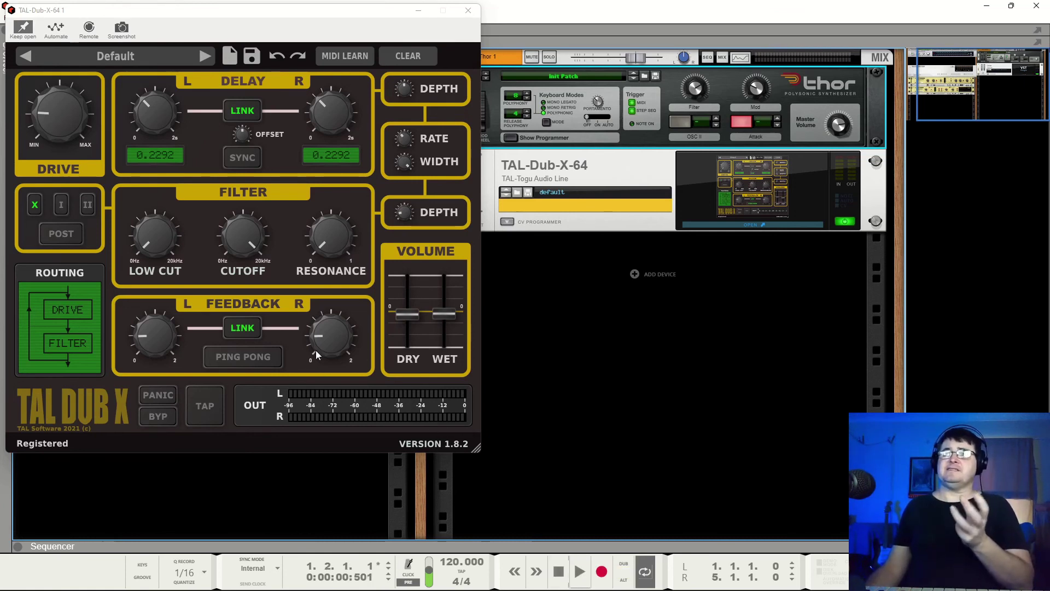